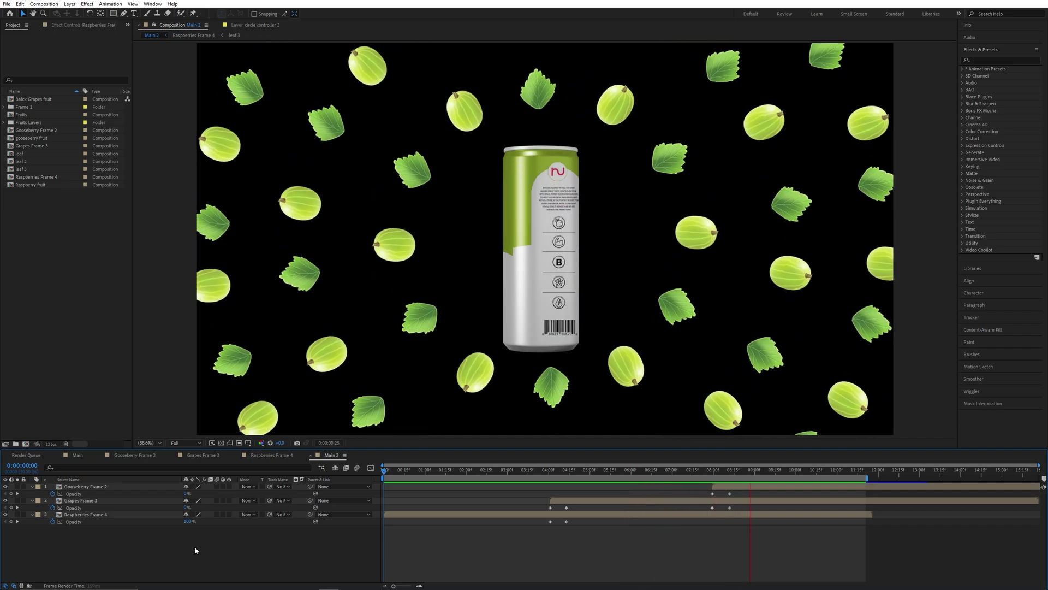
Stagger Grapes Frame 3 to start at 2:02 and Gooseberry Frame 2 at 4:12, moving Grapes' fade keys to 4:12
{"action": "left_click_drag", "start_coordinate": [464, 475], "coordinate": [468, 484]}
{"action": "left_click_drag", "start_coordinate": [590, 501], "coordinate": [565, 476]}
{"action": "left_click_drag", "start_coordinate": [717, 487], "coordinate": [569, 487]}
{"action": "left_click_drag", "start_coordinate": [616, 514], "coordinate": [656, 506]}
{"action": "left_click_drag", "start_coordinate": [630, 507], "coordinate": [566, 509]}
Shift the Raspberries opacity keyframes to 2:02 and give all opacity keyframes Easy Ease
{"action": "left_click_drag", "start_coordinate": [525, 528], "coordinate": [577, 520]}
{"action": "left_click_drag", "start_coordinate": [551, 522], "coordinate": [469, 534]}
{"action": "left_click_drag", "start_coordinate": [452, 492], "coordinate": [639, 554]}
{"action": "key", "text": "F9"}
{"action": "left_click", "coordinate": [98, 548]}
{"action": "left_click_drag", "start_coordinate": [99, 549], "coordinate": [142, 487]}
{"action": "left_click", "coordinate": [32, 486]}
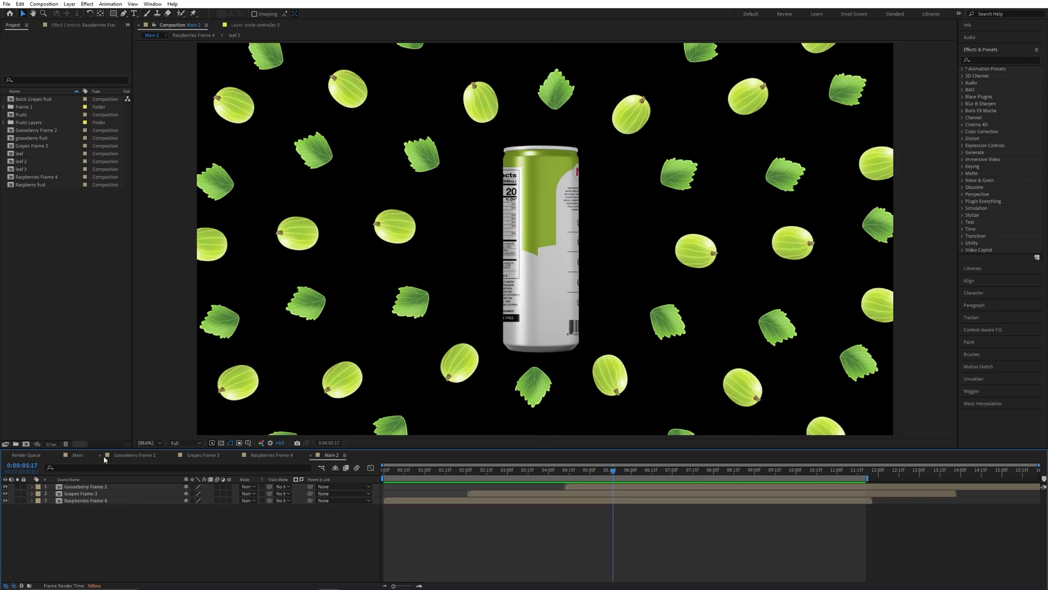
Close the frame comp timelines, leaving Main 2, and create a new project folder
{"action": "left_click", "coordinate": [102, 453]}
{"action": "left_click", "coordinate": [101, 453]}
{"action": "left_click", "coordinate": [101, 454]}
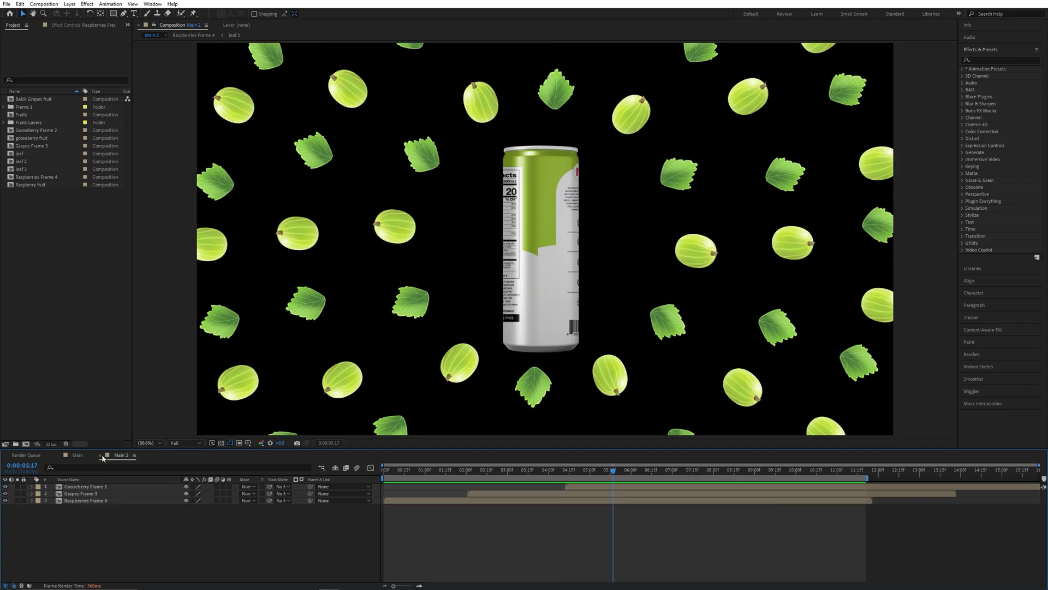
{"action": "left_click", "coordinate": [16, 443]}
Name the folder 'Frame 2', move all other project items into it, and collapse it
{"action": "type", "text": "Frame 2"}
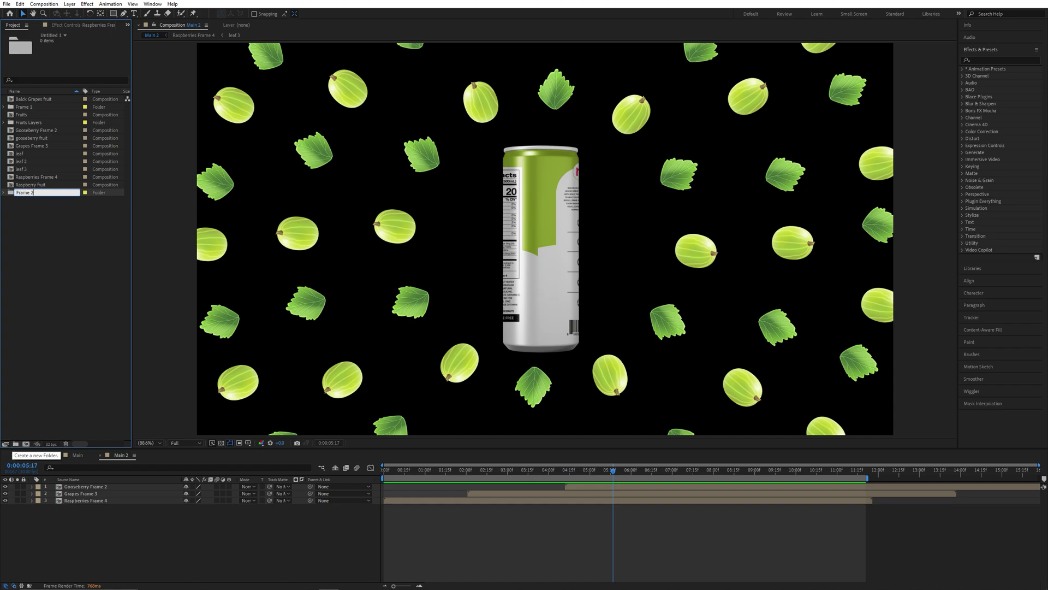
{"action": "key", "text": "Return"}
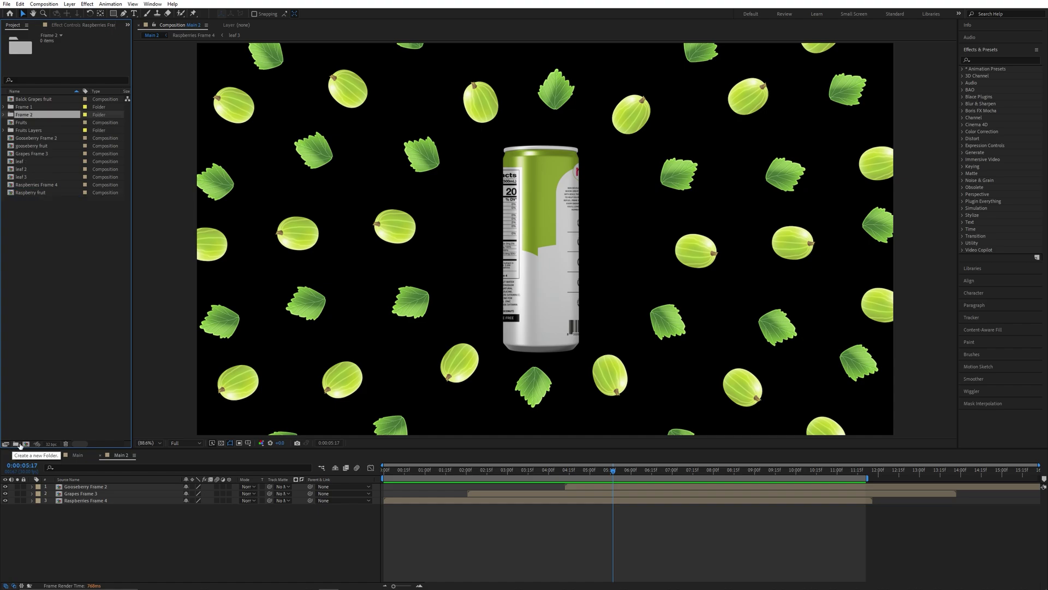
{"action": "left_click_drag", "start_coordinate": [53, 260], "coordinate": [73, 59]}
{"action": "left_click", "coordinate": [17, 108], "text": "ctrl"}
{"action": "left_click", "coordinate": [35, 114], "text": "ctrl"}
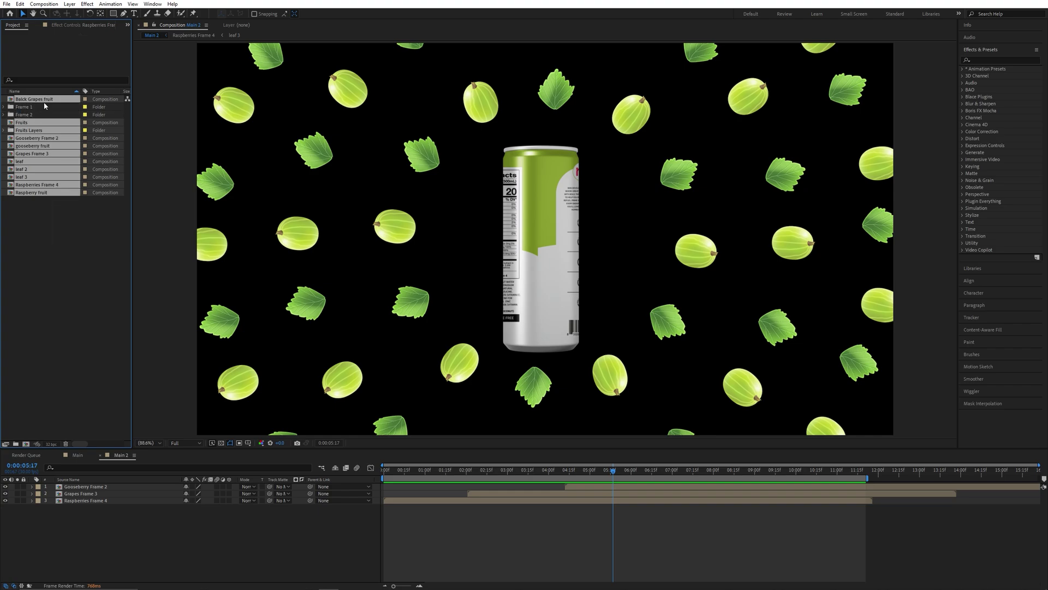
{"action": "left_click_drag", "start_coordinate": [45, 101], "coordinate": [41, 116]}
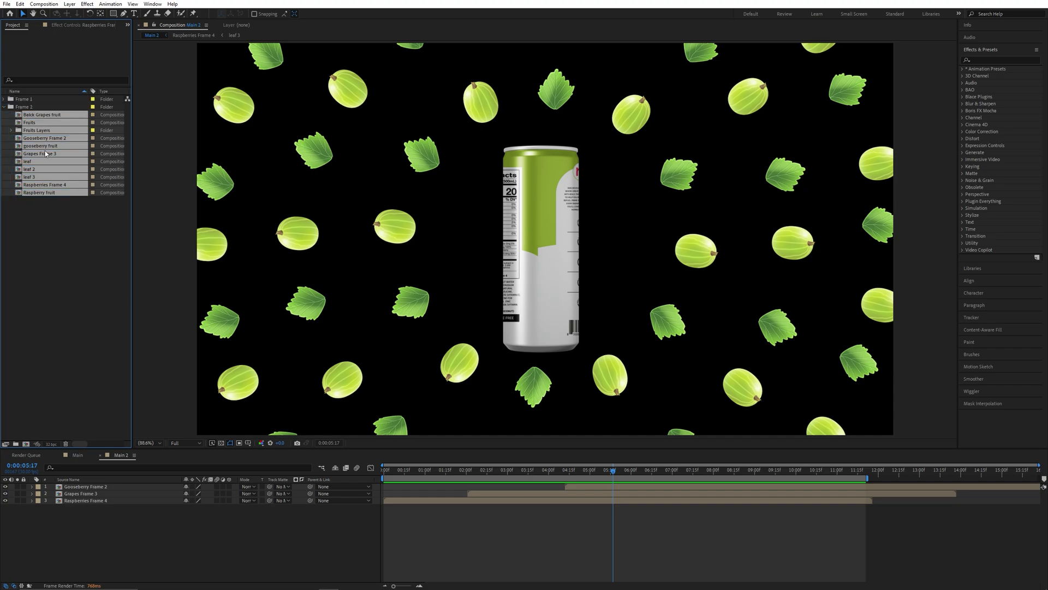
{"action": "left_click", "coordinate": [4, 107]}
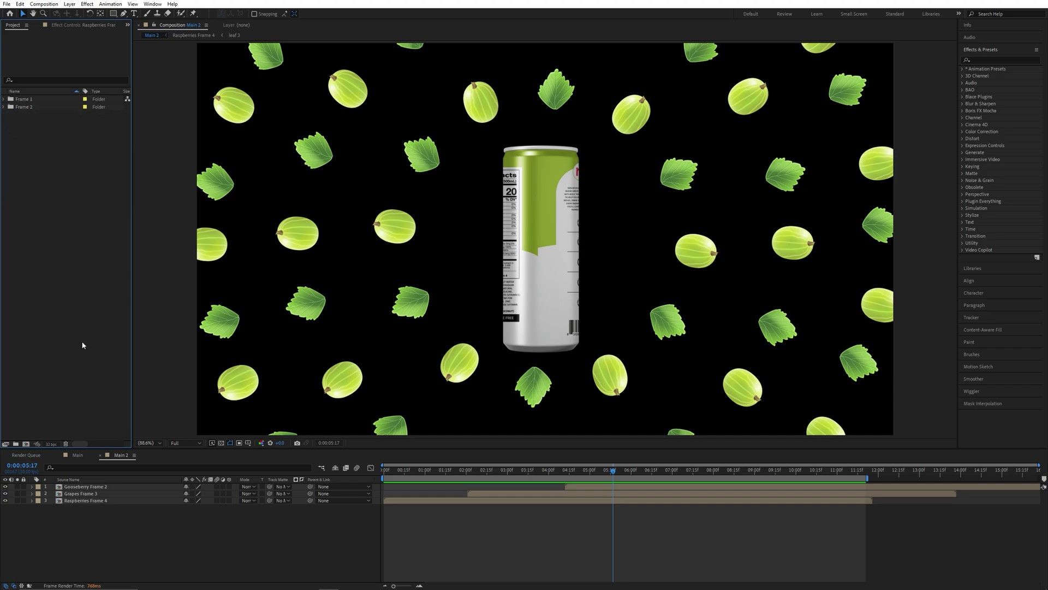
{"action": "left_click", "coordinate": [26, 444]}
Create the Main 3 comp and duplicate the Gooseberry comp out to the project's top level
{"action": "type", "text": "Main 3"}
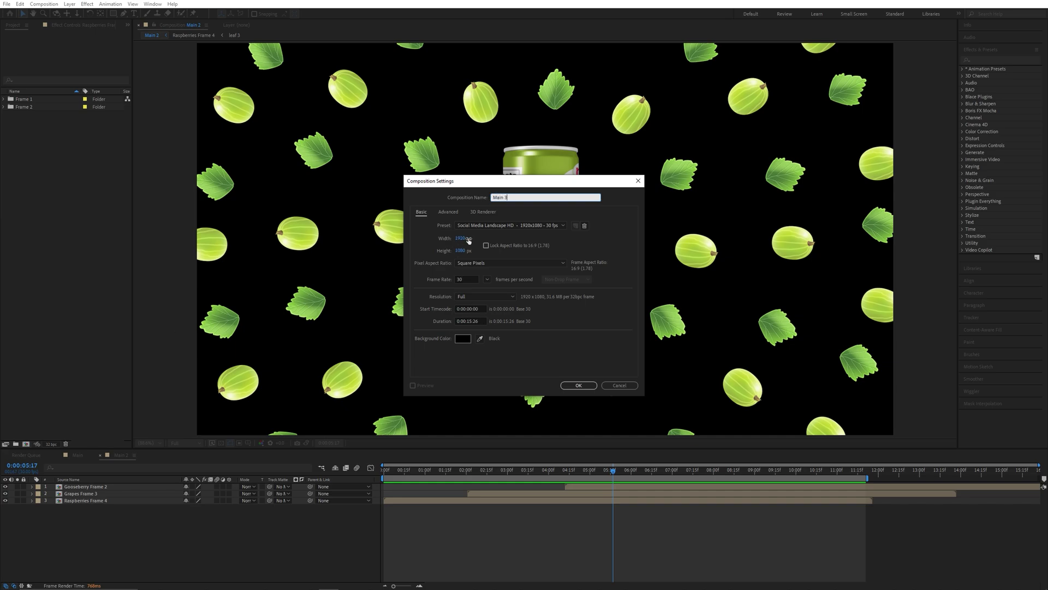
{"action": "left_click", "coordinate": [579, 385]}
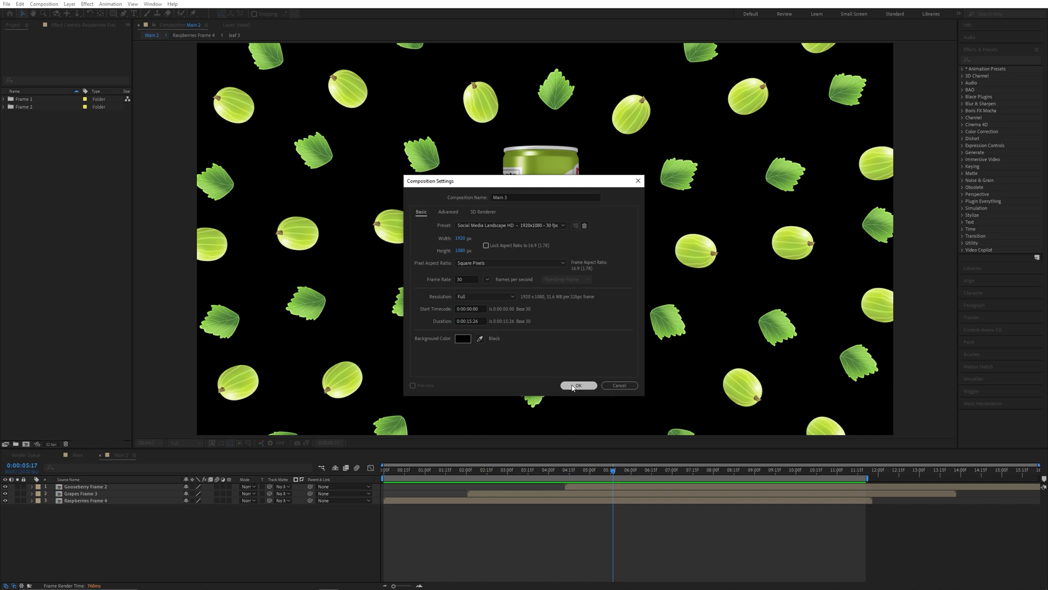
{"action": "left_click", "coordinate": [3, 99]}
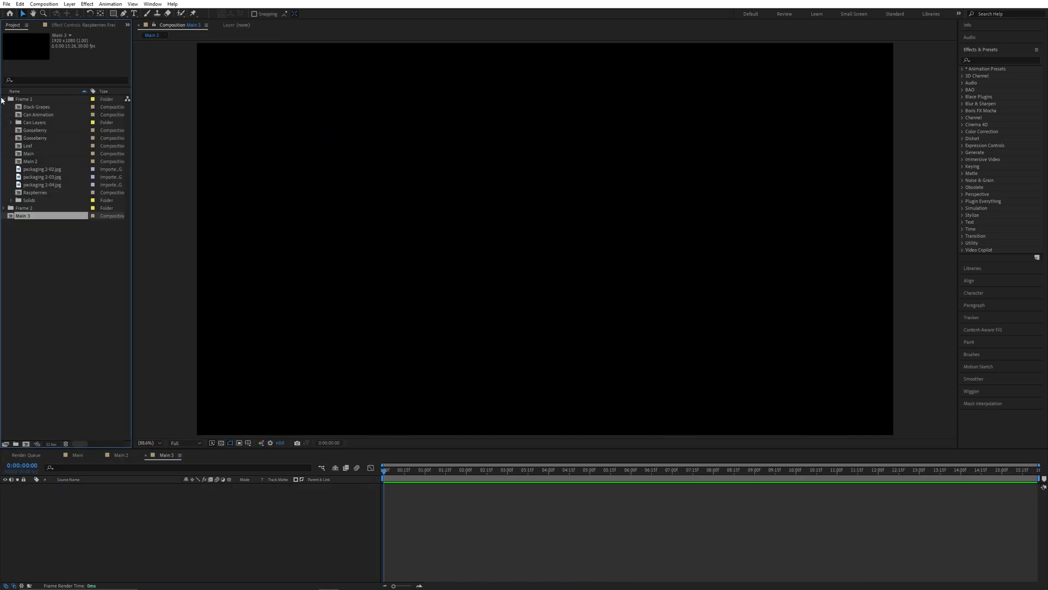
{"action": "left_click", "coordinate": [38, 132]}
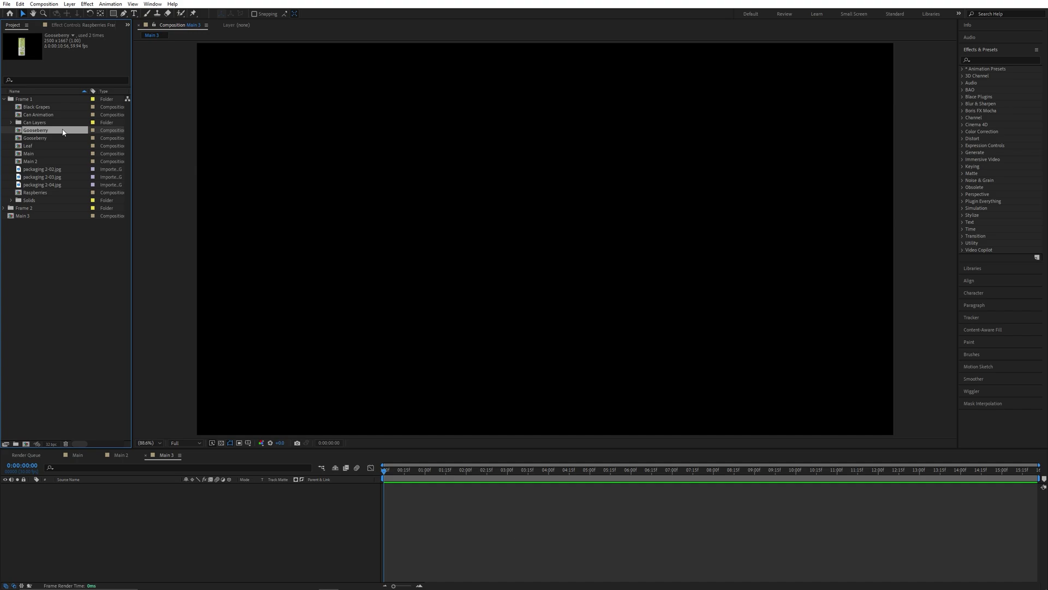
{"action": "key", "text": "ctrl+d"}
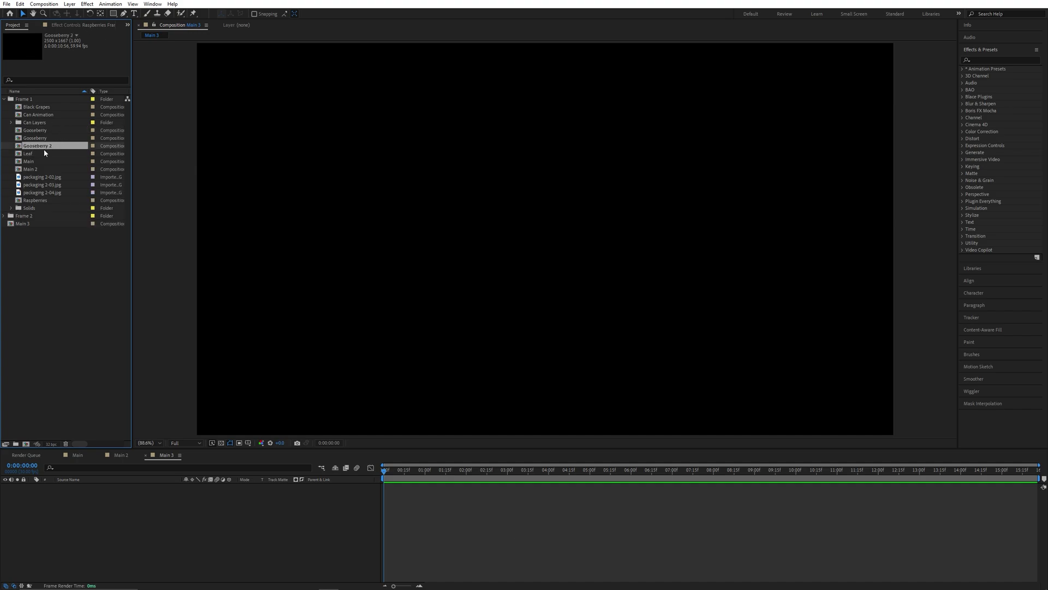
{"action": "left_click_drag", "start_coordinate": [54, 148], "coordinate": [73, 317]}
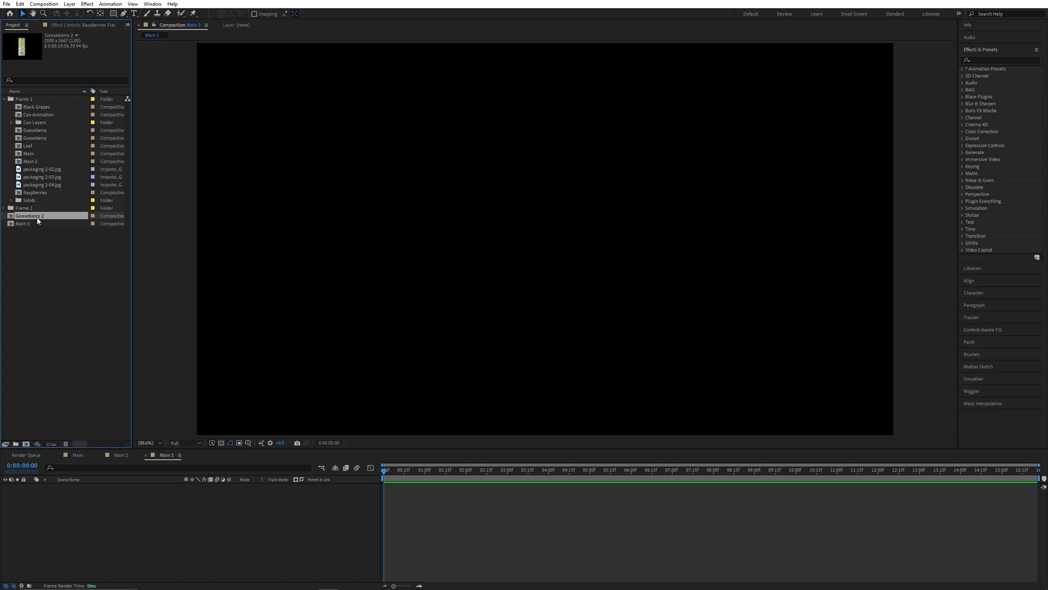
{"action": "left_click", "coordinate": [4, 99]}
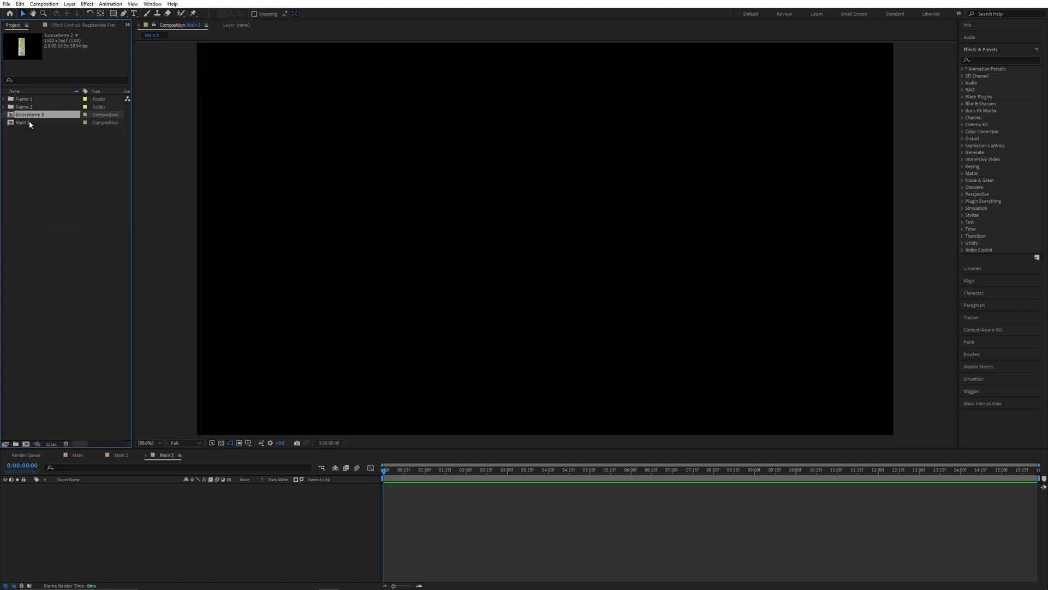
Rename the duplicate 'Can 1', add it to Main 3, and scale it down to 43%
{"action": "key", "text": "Return"}
{"action": "type", "text": "Can 1"}
{"action": "key", "text": "Return"}
{"action": "left_click", "coordinate": [66, 169]}
{"action": "left_click_drag", "start_coordinate": [26, 99], "coordinate": [98, 496]}
{"action": "key", "text": "s"}
{"action": "left_click_drag", "start_coordinate": [193, 493], "coordinate": [171, 495]}
{"action": "left_click_drag", "start_coordinate": [536, 303], "coordinate": [525, 303]}
Set the Can 1 layer's scale to exactly 45%
{"action": "left_click", "coordinate": [197, 494]}
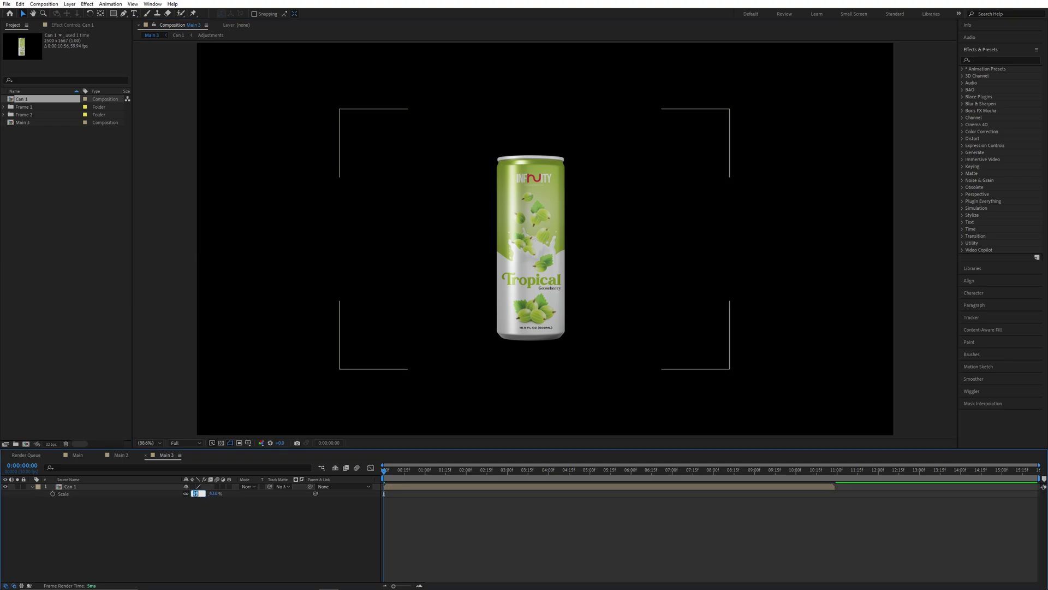
{"action": "type", "text": "45"}
{"action": "key", "text": "Return"}
{"action": "left_click", "coordinate": [146, 491]}
{"action": "left_click", "coordinate": [131, 486]}
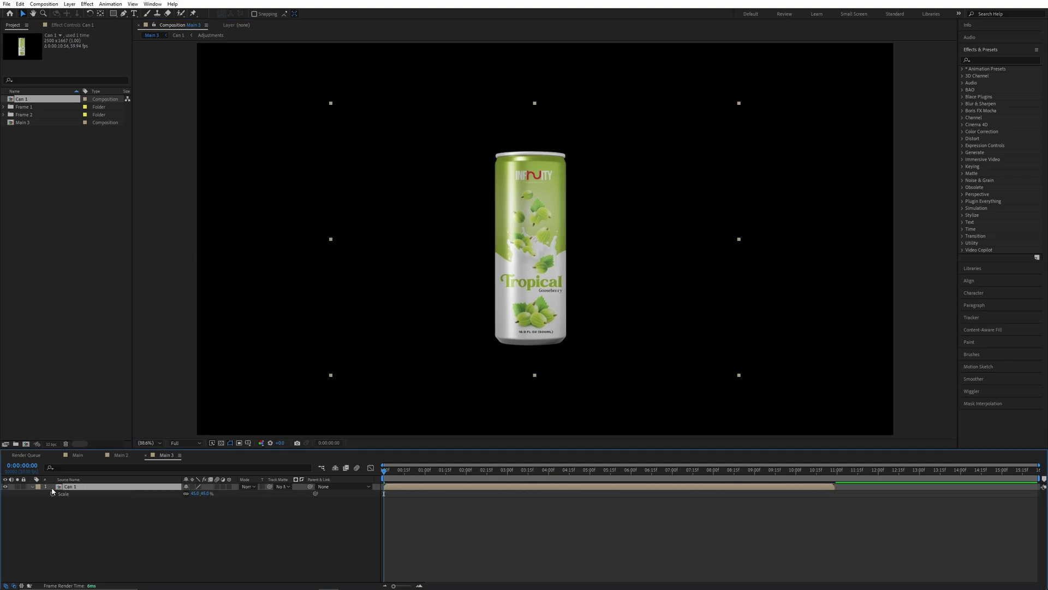
{"action": "left_click", "coordinate": [33, 487]}
{"action": "left_click", "coordinate": [60, 509]}
Duplicate Can 1 twice and place the copies left and right of centre
{"action": "left_click", "coordinate": [81, 487]}
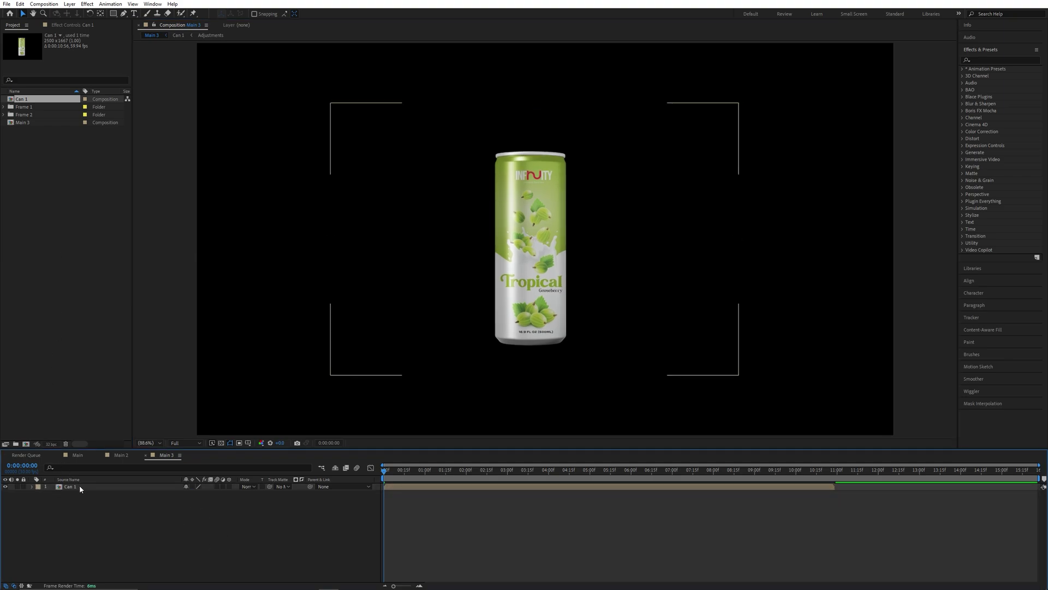
{"action": "key", "text": "ctrl+d"}
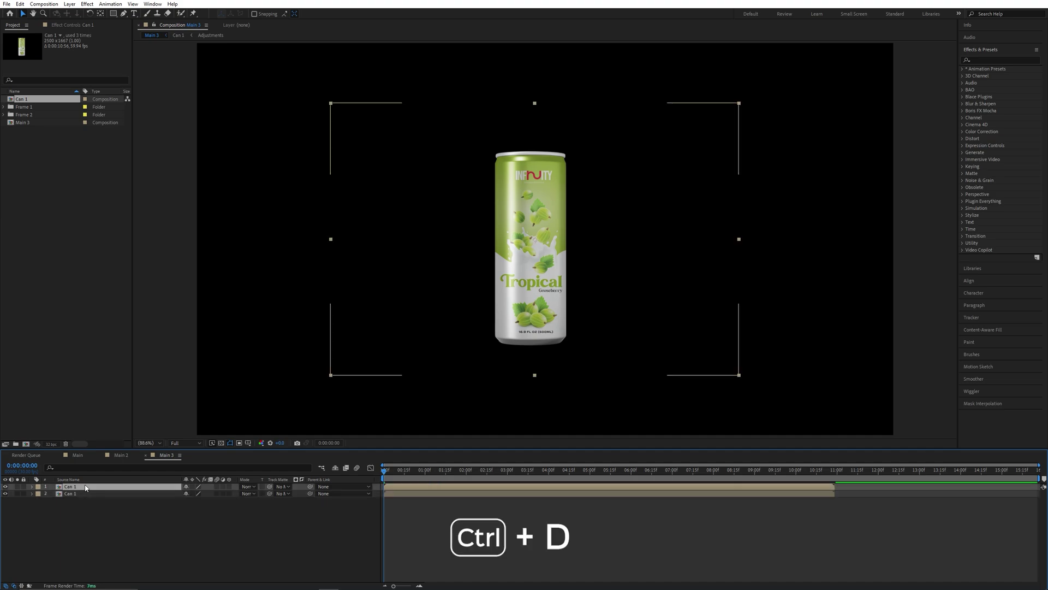
{"action": "key", "text": "ctrl+d"}
{"action": "left_click_drag", "start_coordinate": [549, 275], "coordinate": [463, 274]}
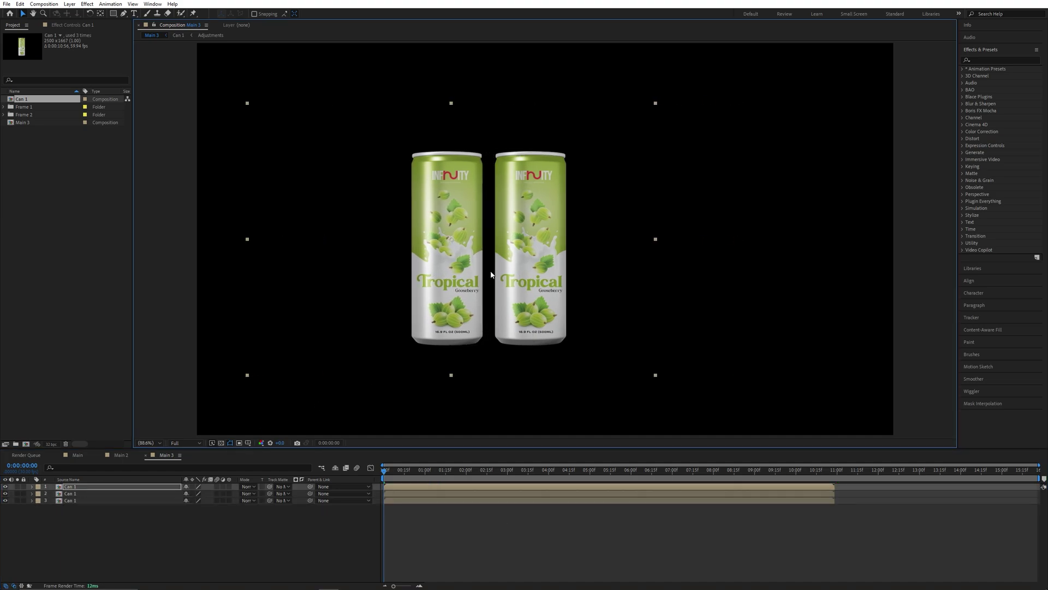
{"action": "left_click", "coordinate": [528, 306]}
{"action": "left_click_drag", "start_coordinate": [528, 309], "coordinate": [607, 309]}
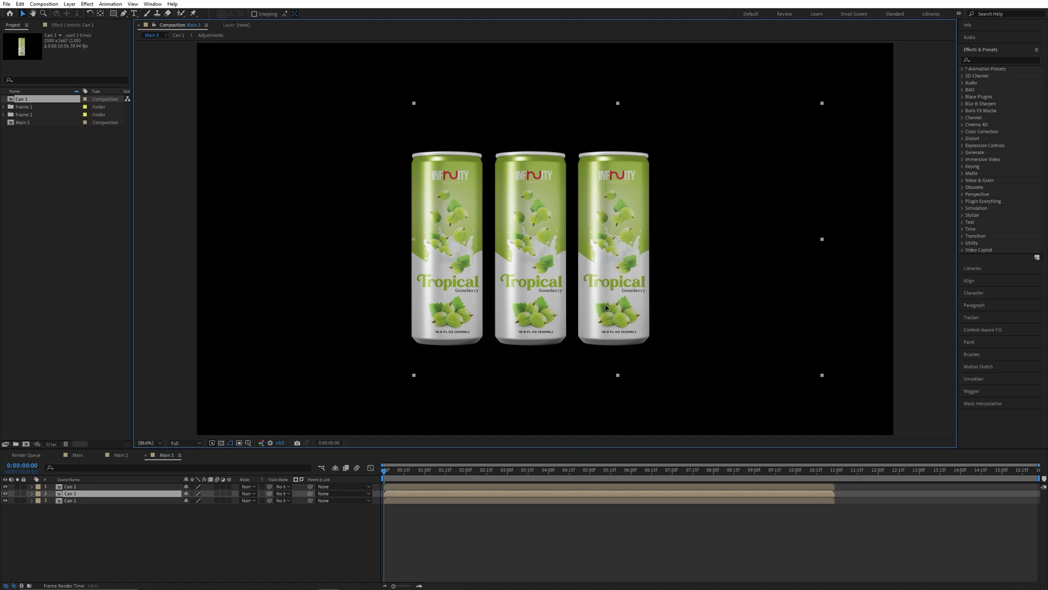
Duplicate the Black Grapes comp and rename the copy 'can 2'
{"action": "left_click", "coordinate": [37, 203]}
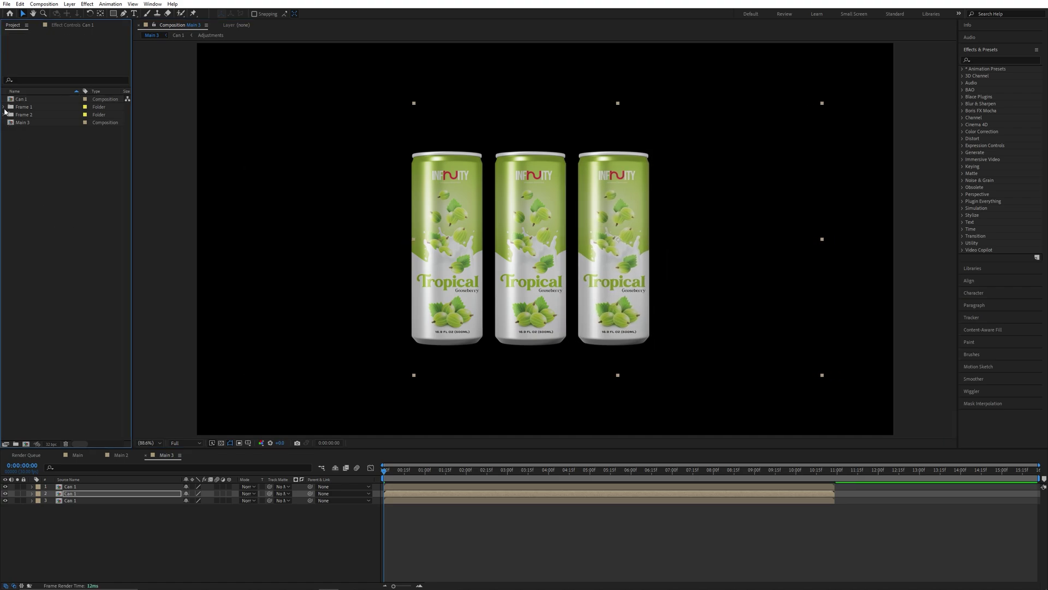
{"action": "left_click", "coordinate": [4, 106]}
{"action": "left_click", "coordinate": [34, 115]}
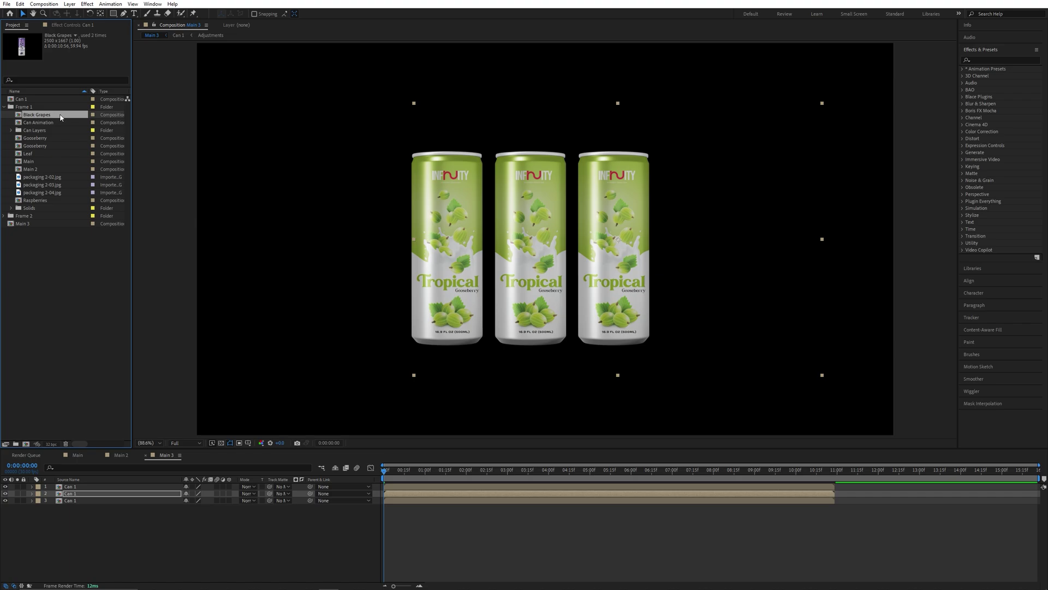
{"action": "key", "text": "ctrl+d"}
{"action": "key", "text": "Return"}
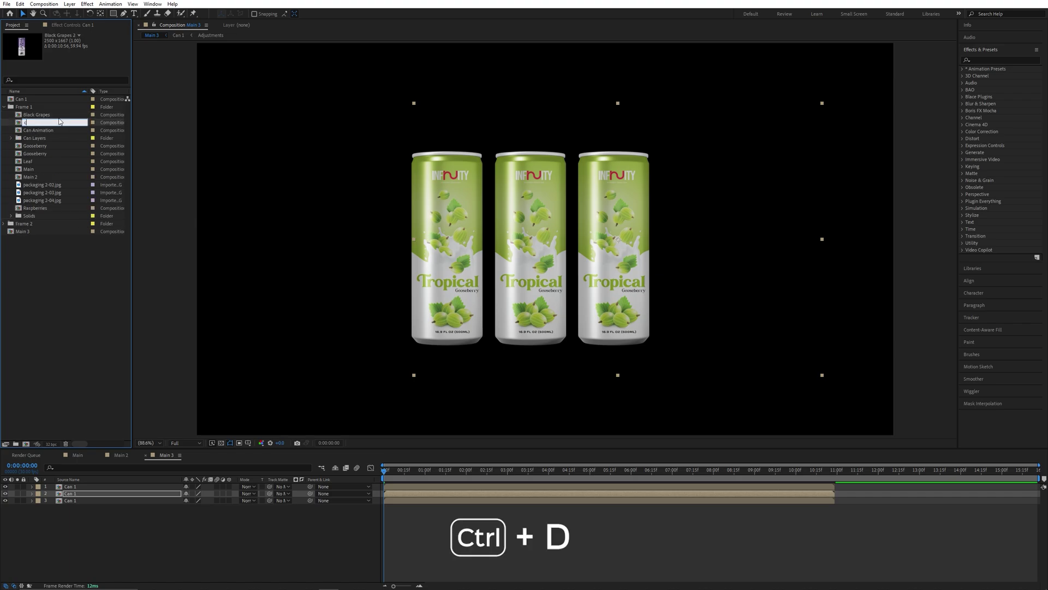
{"action": "type", "text": "can 2"}
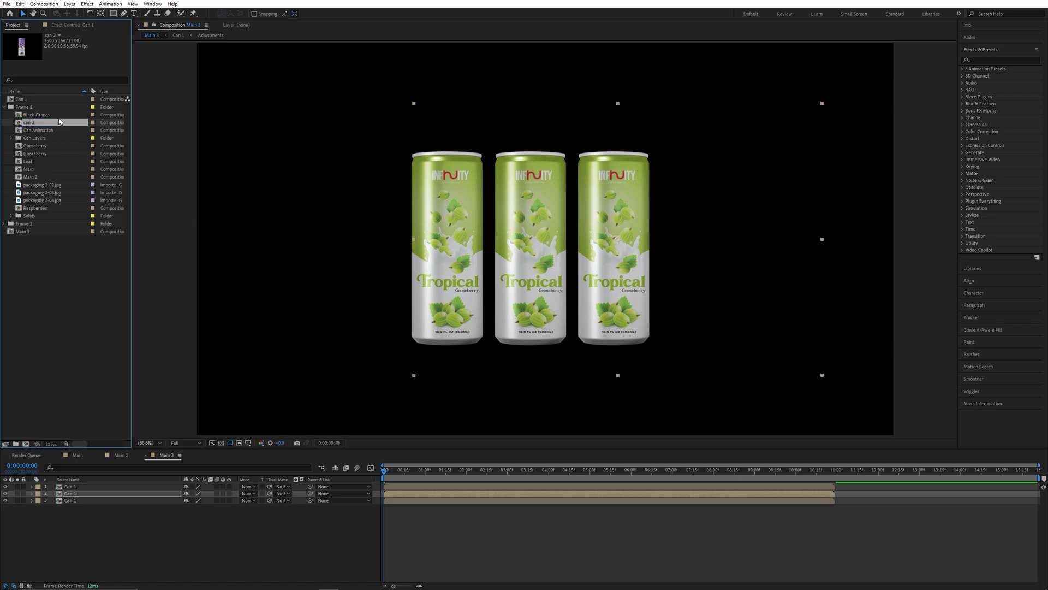
{"action": "key", "text": "Return"}
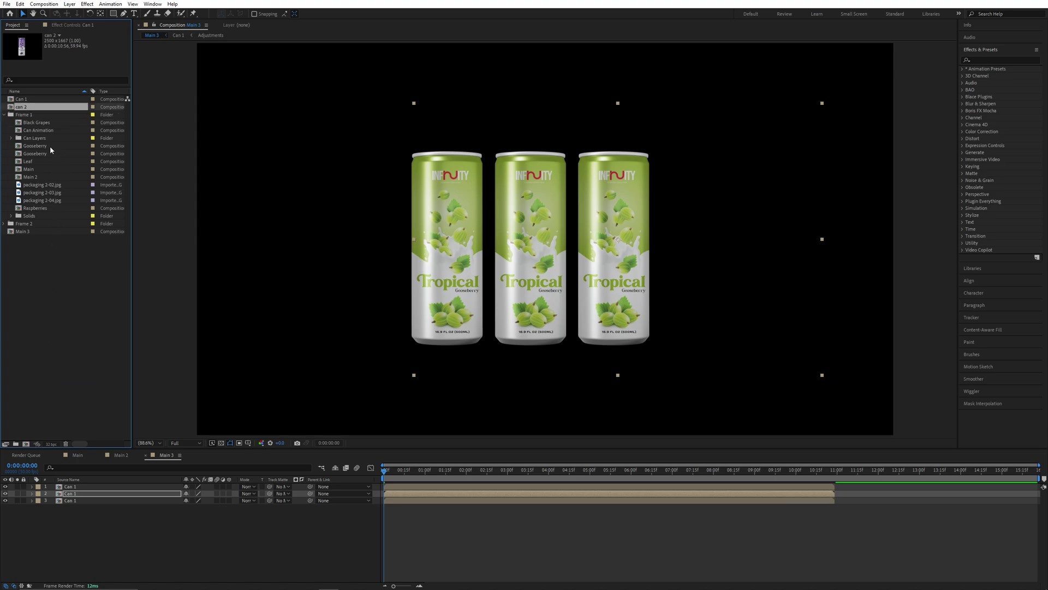
Duplicate the Raspberries comp as 'can 3', move it out of Frame 1, and collapse Frame 1
{"action": "left_click", "coordinate": [37, 209]}
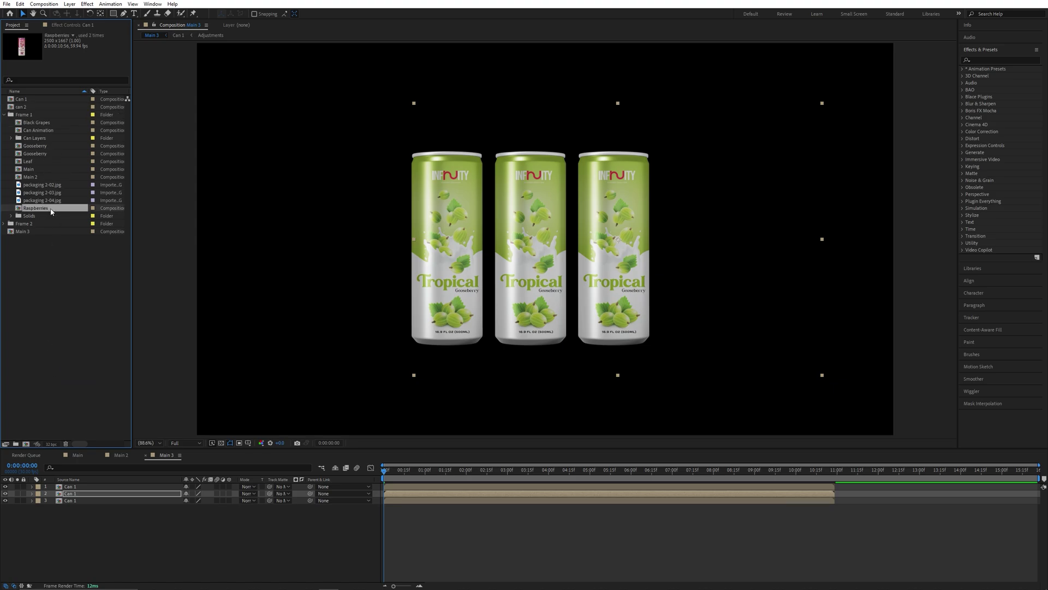
{"action": "key", "text": "ctrl+d"}
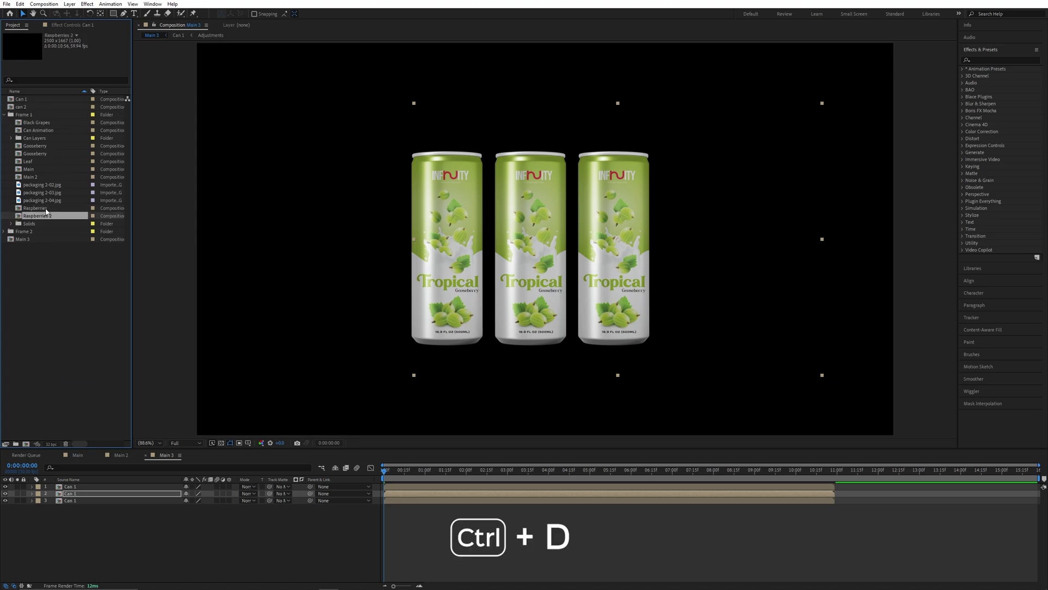
{"action": "key", "text": "Return"}
{"action": "type", "text": "can 3"}
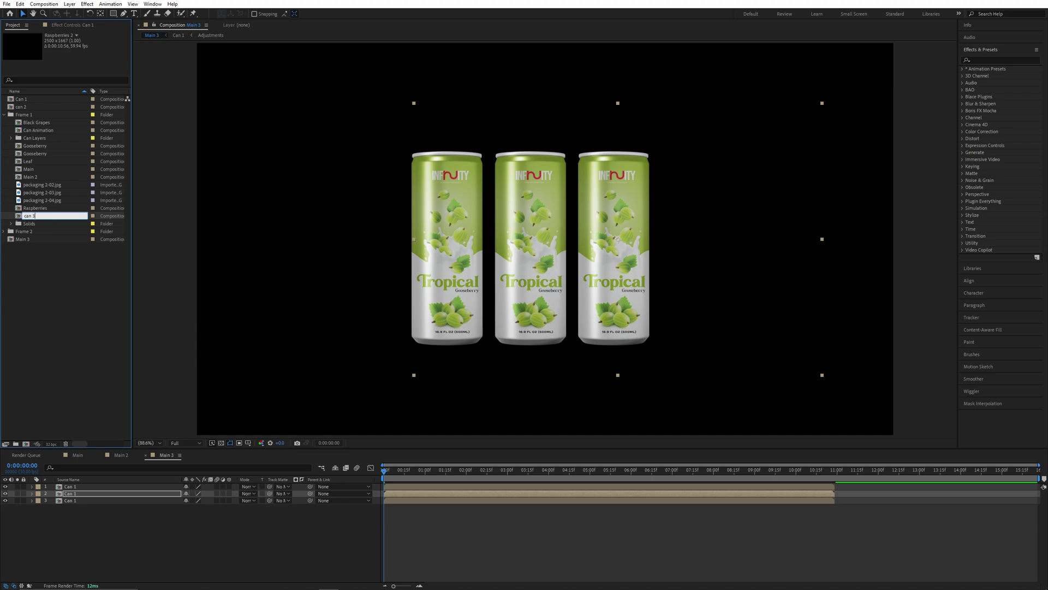
{"action": "left_click", "coordinate": [60, 284]}
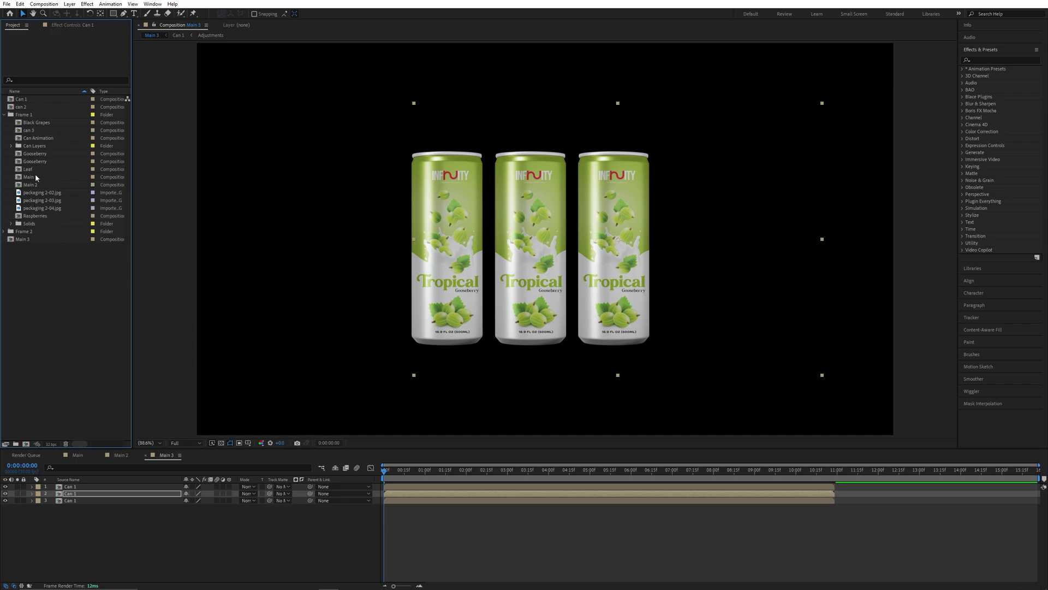
{"action": "left_click_drag", "start_coordinate": [34, 131], "coordinate": [58, 324]}
{"action": "left_click", "coordinate": [4, 123]}
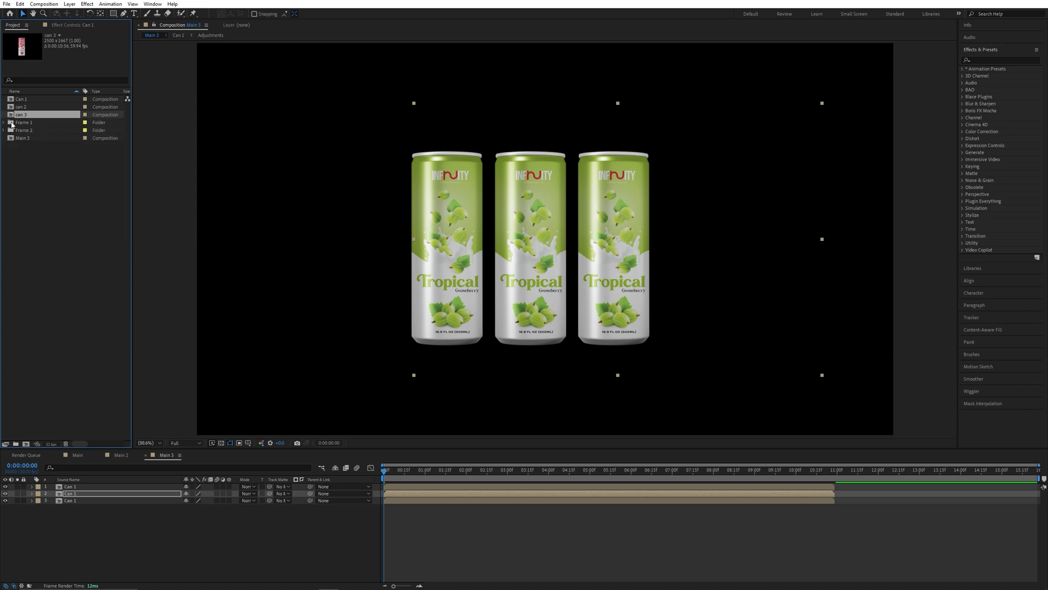
Reverse the project list's name sort and select the bottom Can 1 layer
{"action": "left_click", "coordinate": [44, 91]}
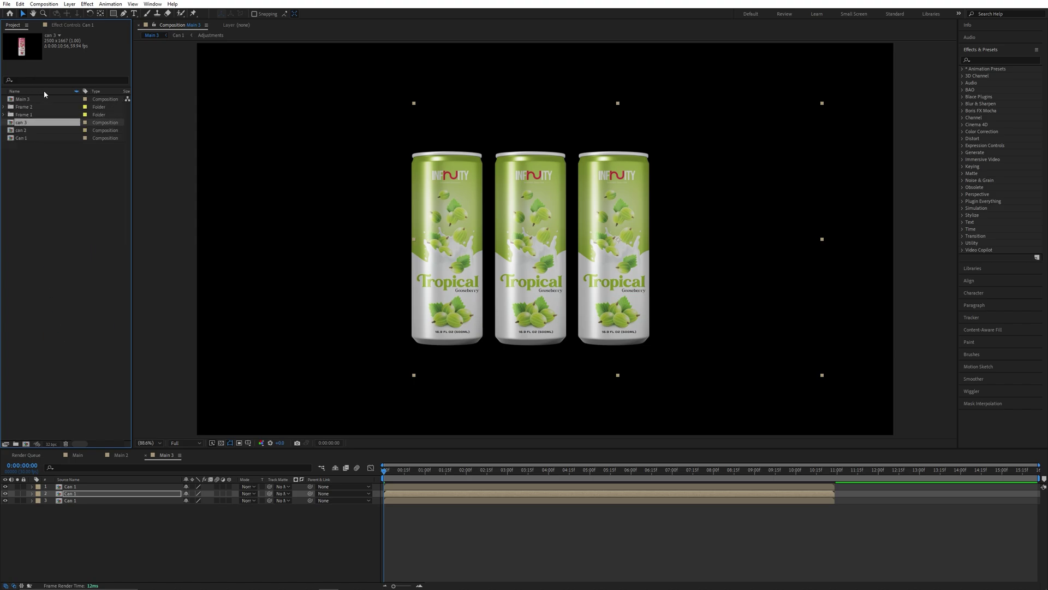
{"action": "left_click_drag", "start_coordinate": [20, 157], "coordinate": [33, 122]}
{"action": "left_click", "coordinate": [50, 154]}
{"action": "left_click", "coordinate": [75, 501]}
Replace one Can 1 layer's source with the black grapes can 2 comp
{"action": "left_click_drag", "start_coordinate": [509, 262], "coordinate": [508, 205]}
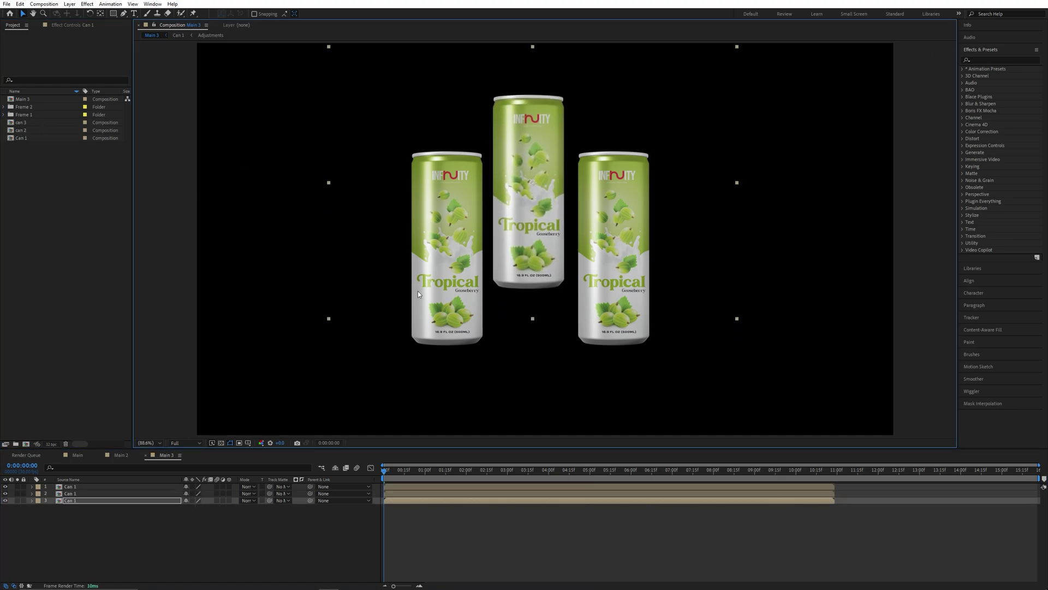
{"action": "key", "text": "ctrl+z"}
{"action": "left_click", "coordinate": [73, 495]}
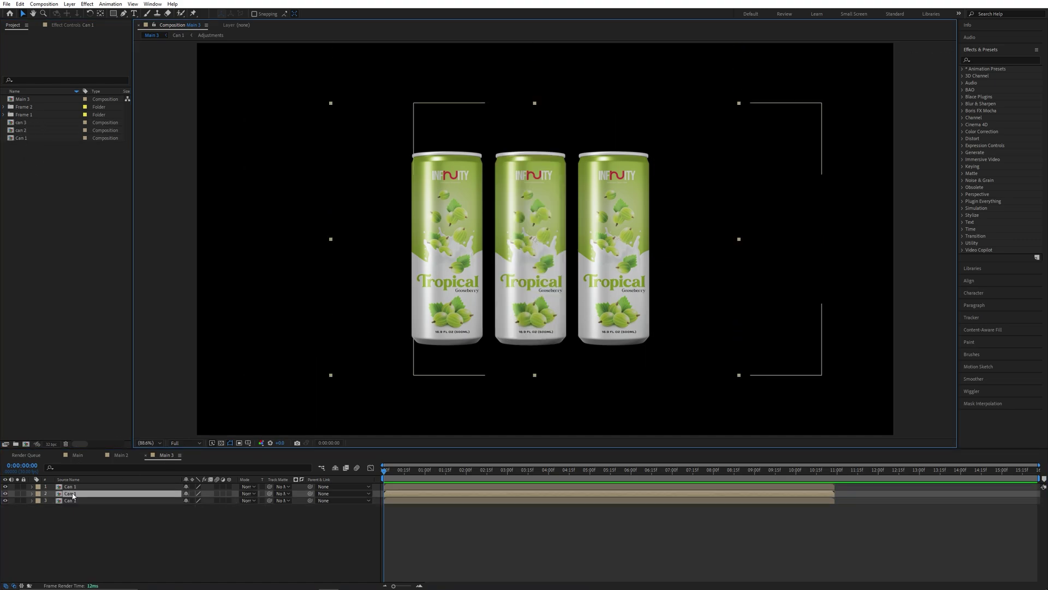
{"action": "left_click", "coordinate": [30, 132]}
{"action": "left_click_drag", "start_coordinate": [30, 131], "coordinate": [82, 494]}
Replace the top layer's source with the raspberry can 3 comp, then preview and select all cans
{"action": "left_click", "coordinate": [79, 487]}
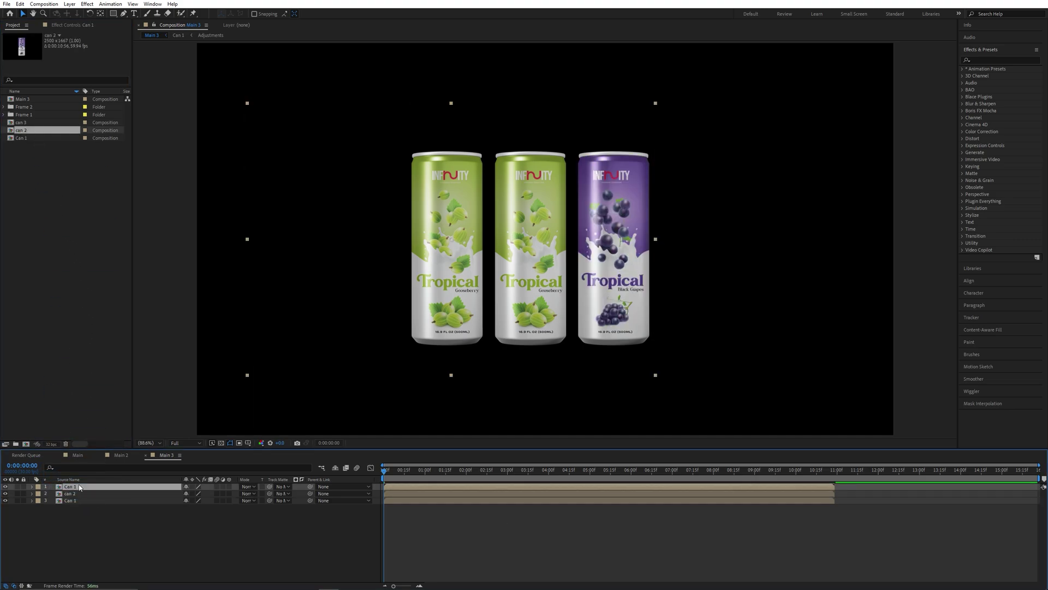
{"action": "left_click_drag", "start_coordinate": [30, 124], "coordinate": [81, 486]}
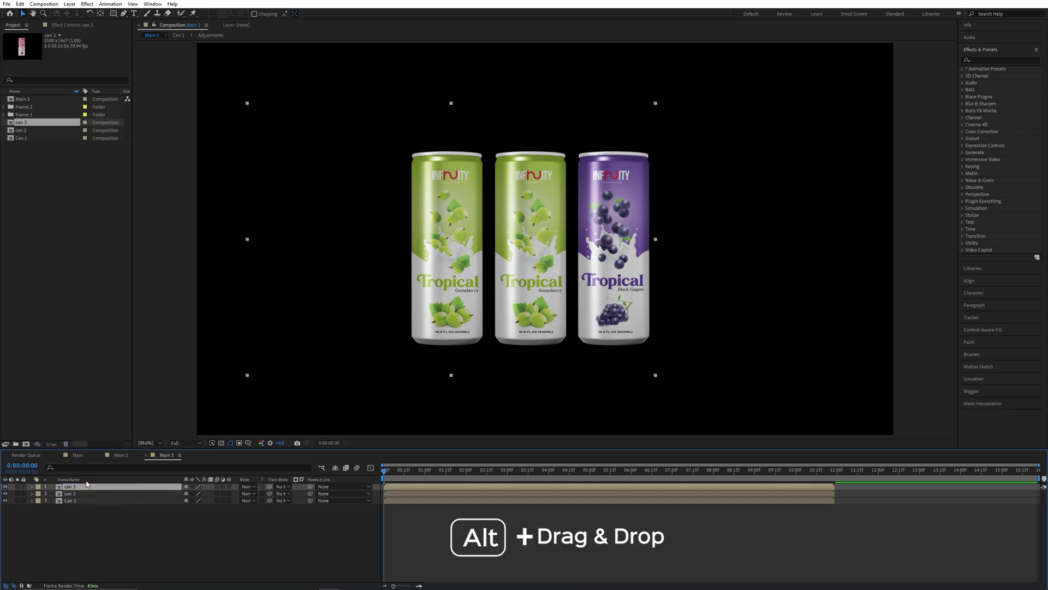
{"action": "left_click", "coordinate": [134, 533]}
{"action": "left_click_drag", "start_coordinate": [387, 471], "coordinate": [361, 497]}
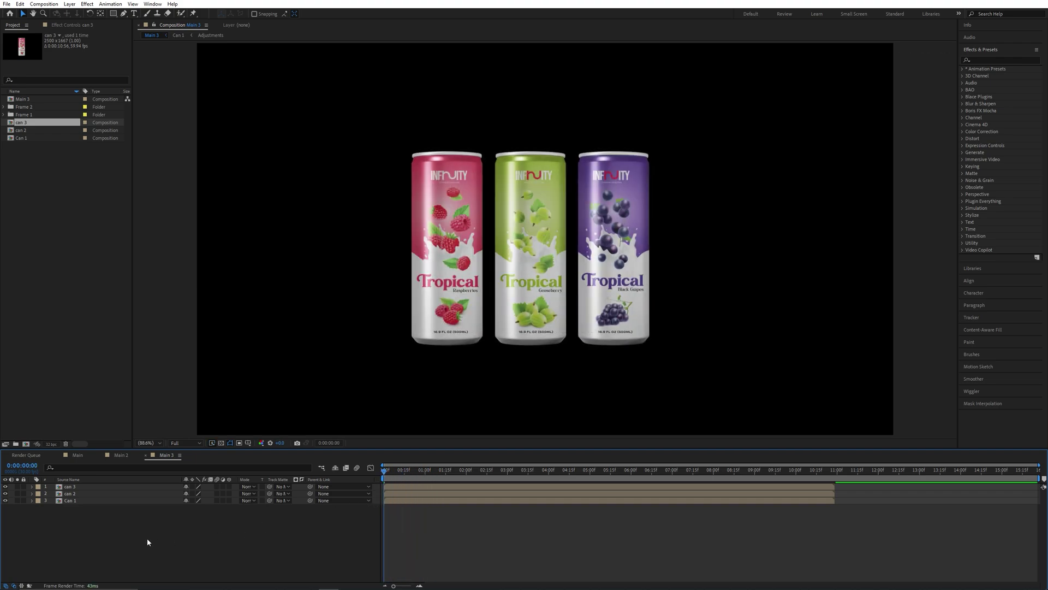
{"action": "left_click_drag", "start_coordinate": [80, 536], "coordinate": [123, 467]}
{"action": "left_click", "coordinate": [104, 528]}
{"action": "key", "text": "ctrl+a"}
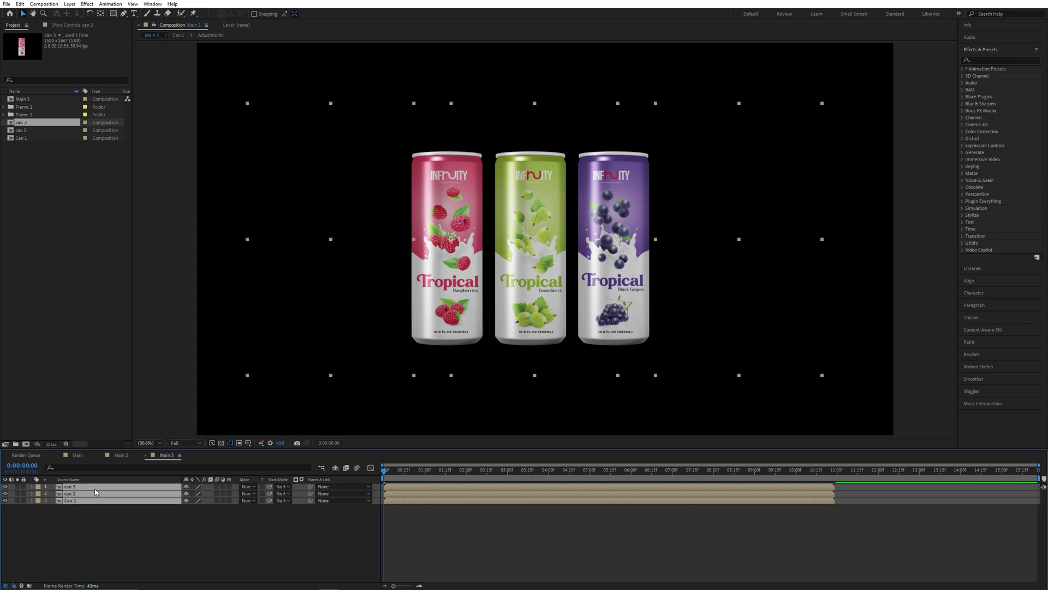
Open the can precomps and delete the Position keyframes of can 2's packaging 2-02.jpg artwork
{"action": "double_click", "coordinate": [93, 494]}
{"action": "left_click_drag", "start_coordinate": [95, 537], "coordinate": [101, 485]}
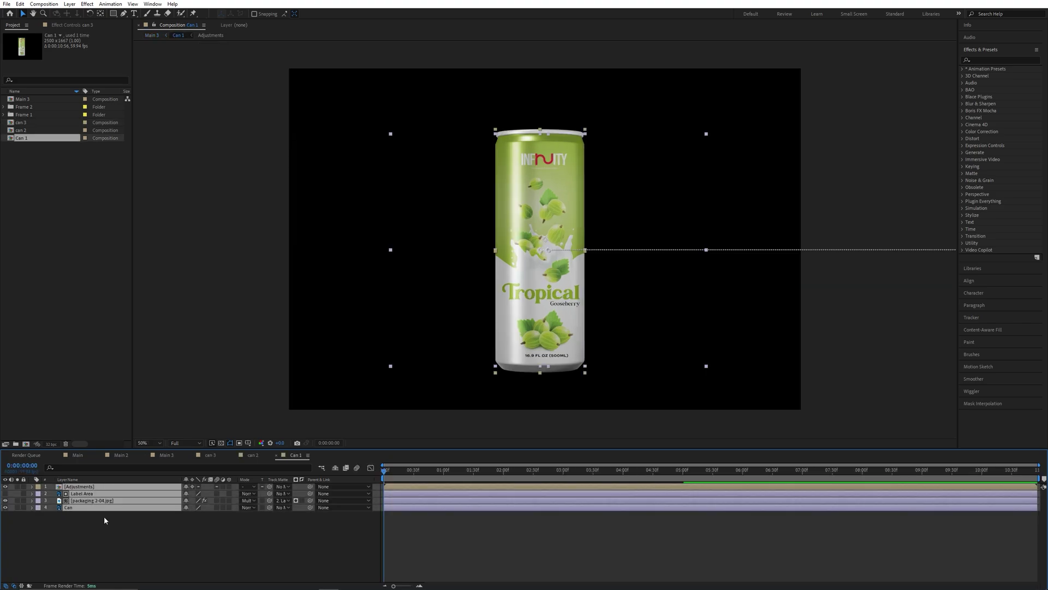
{"action": "left_click", "coordinate": [103, 519]}
{"action": "left_click", "coordinate": [104, 501]}
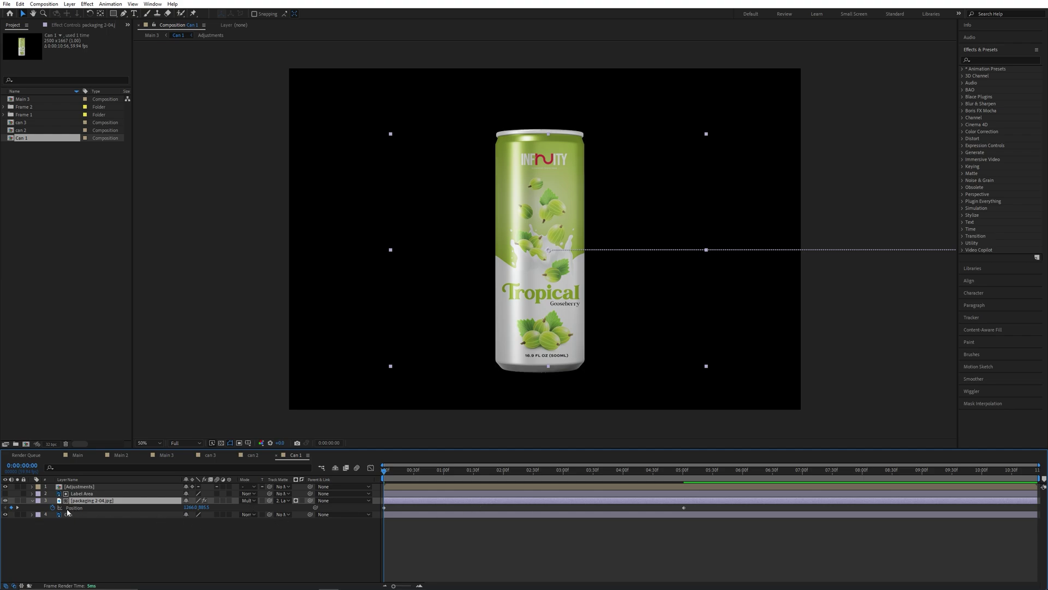
{"action": "left_click", "coordinate": [253, 454]}
{"action": "left_click", "coordinate": [110, 500]}
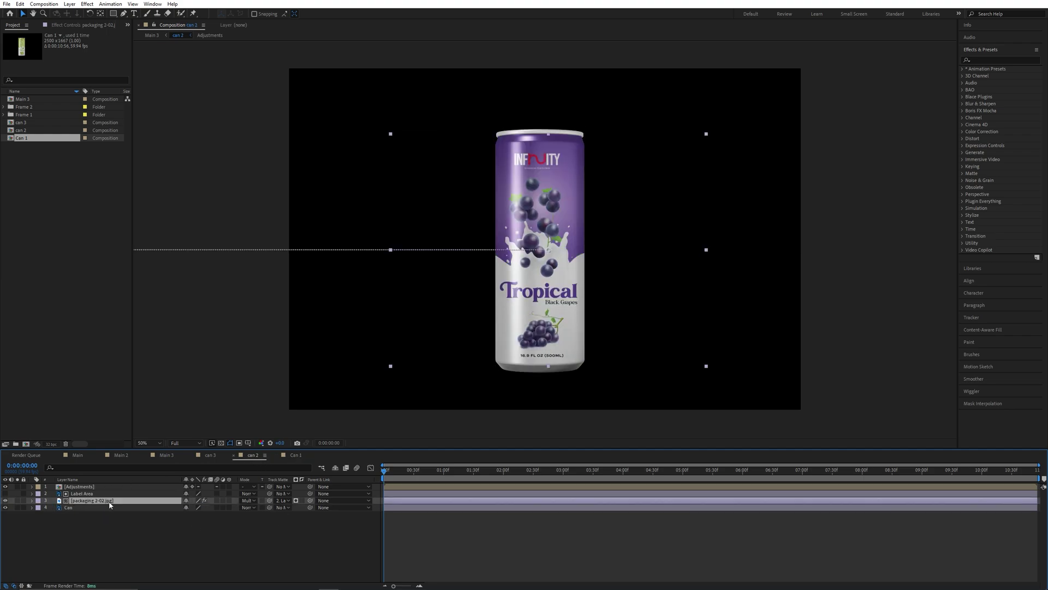
{"action": "key", "text": "u"}
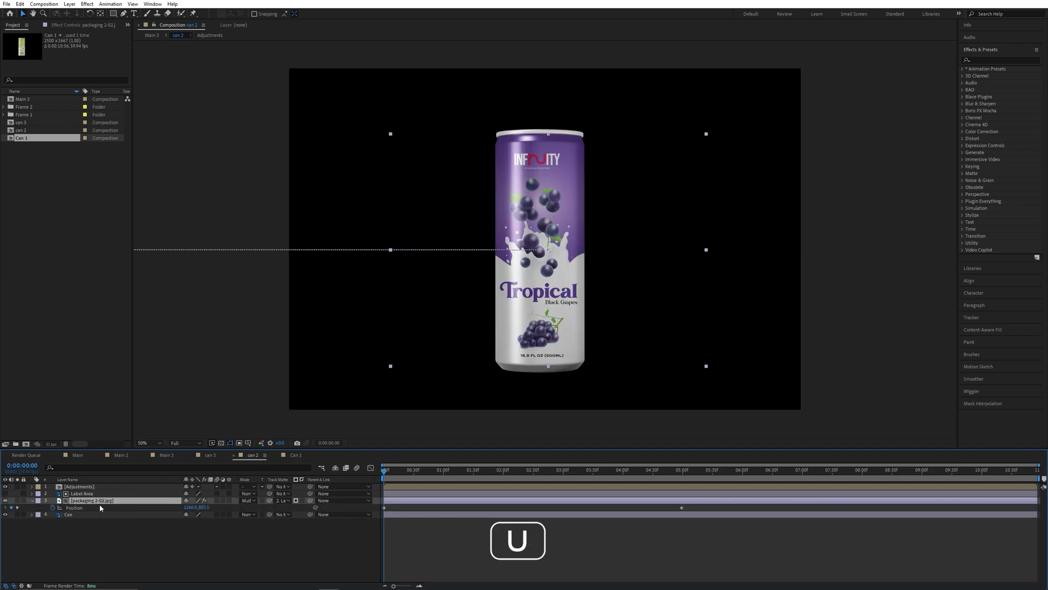
{"action": "left_click", "coordinate": [53, 507]}
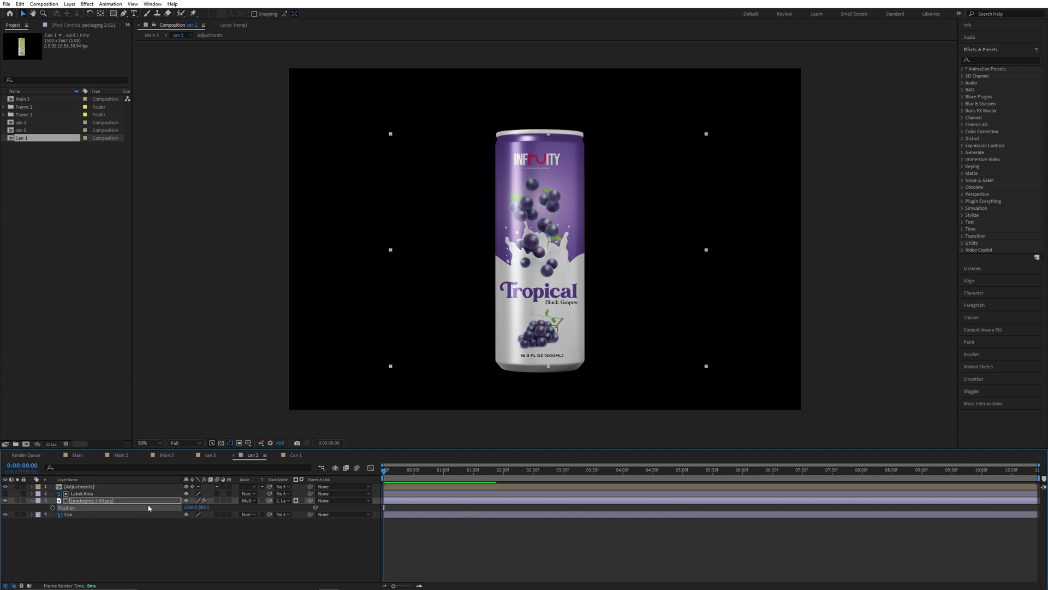
Delete the Position keyframes of the raspberry artwork in can 3
{"action": "left_click", "coordinate": [210, 455]}
{"action": "left_click", "coordinate": [92, 500]}
{"action": "key", "text": "u"}
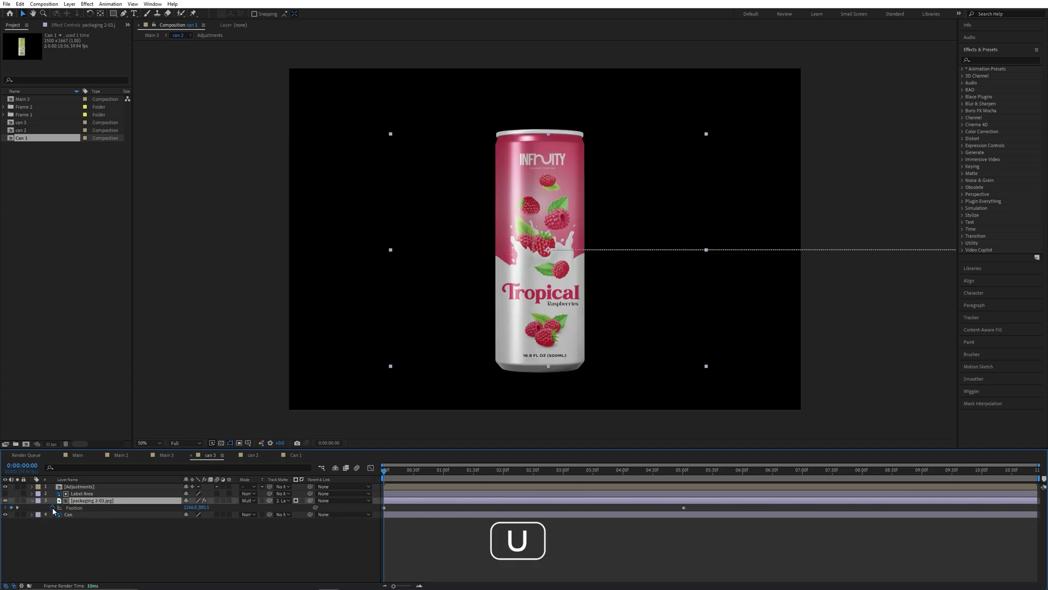
{"action": "left_click", "coordinate": [52, 507]}
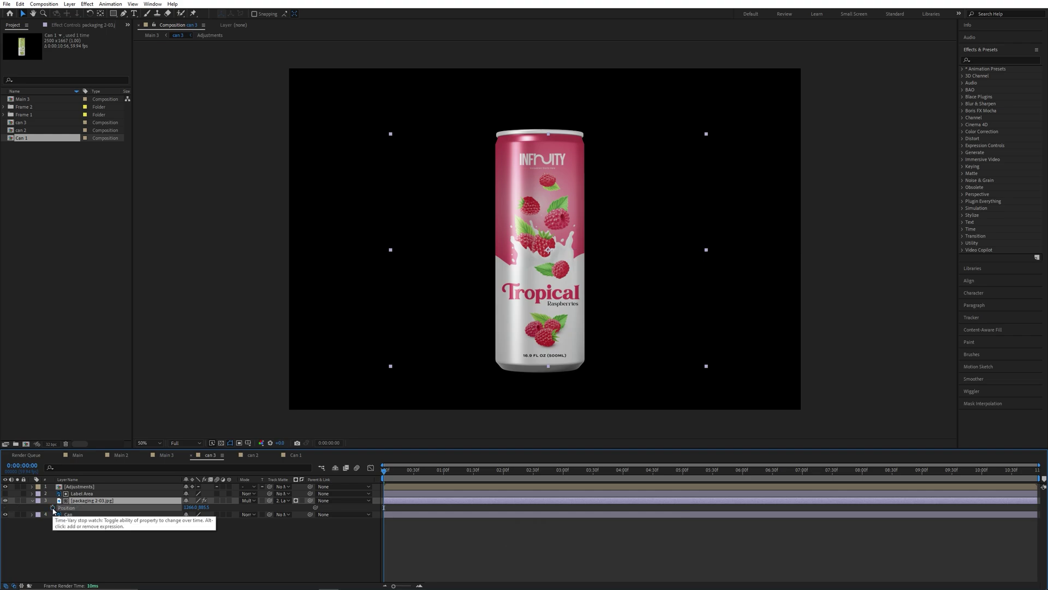
Return to Main 3 at 0:00:01:11 and close the can 3, can 2 and Can 1 tabs
{"action": "left_click", "coordinate": [166, 455]}
{"action": "left_click_drag", "start_coordinate": [523, 471], "coordinate": [441, 473]}
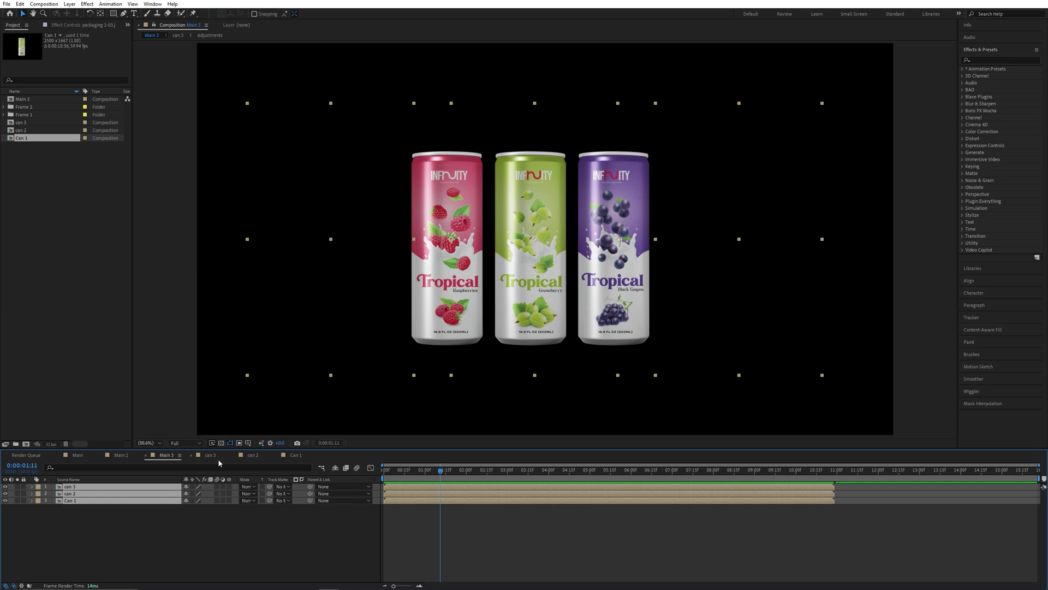
{"action": "left_click", "coordinate": [191, 455]}
{"action": "left_click", "coordinate": [191, 455]}
{"action": "left_click", "coordinate": [176, 553]}
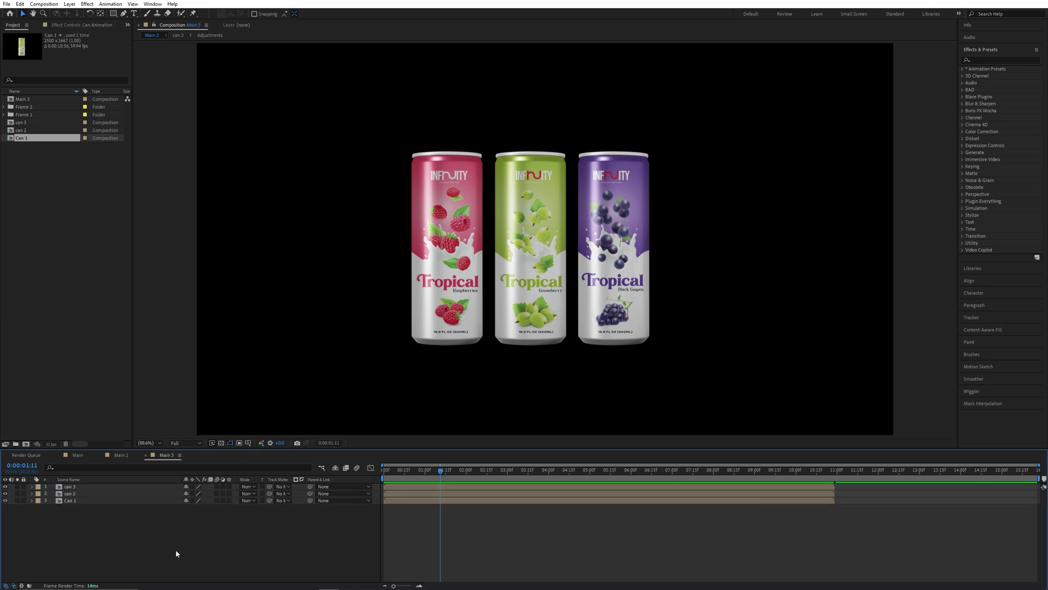
Duplicate Can 1 twice and place the new gooseberry cans at the far left and far right
{"action": "left_click", "coordinate": [89, 493]}
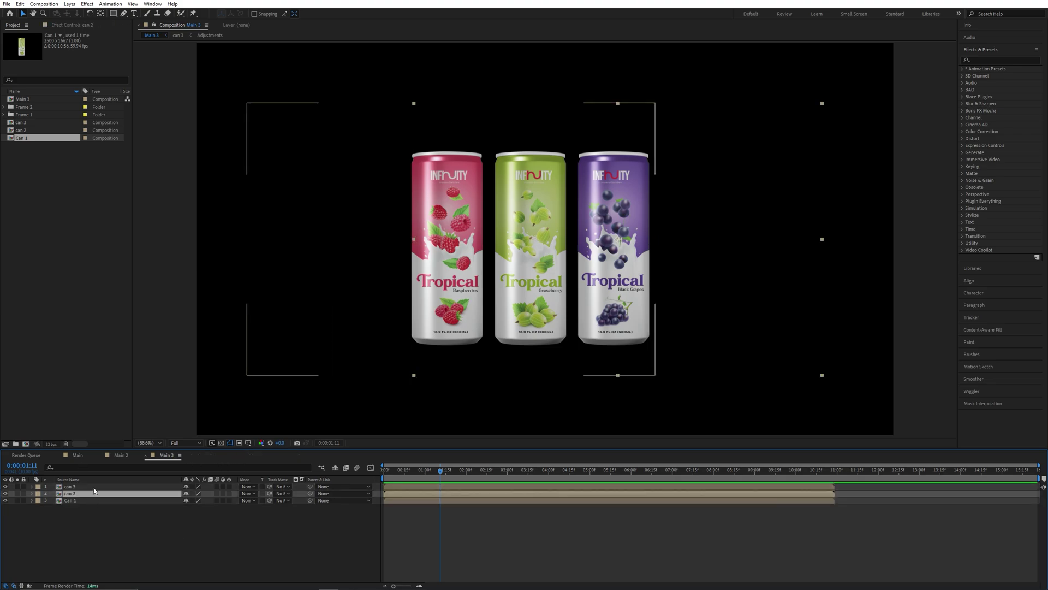
{"action": "left_click", "coordinate": [78, 500]}
{"action": "key", "text": "ctrl+d"}
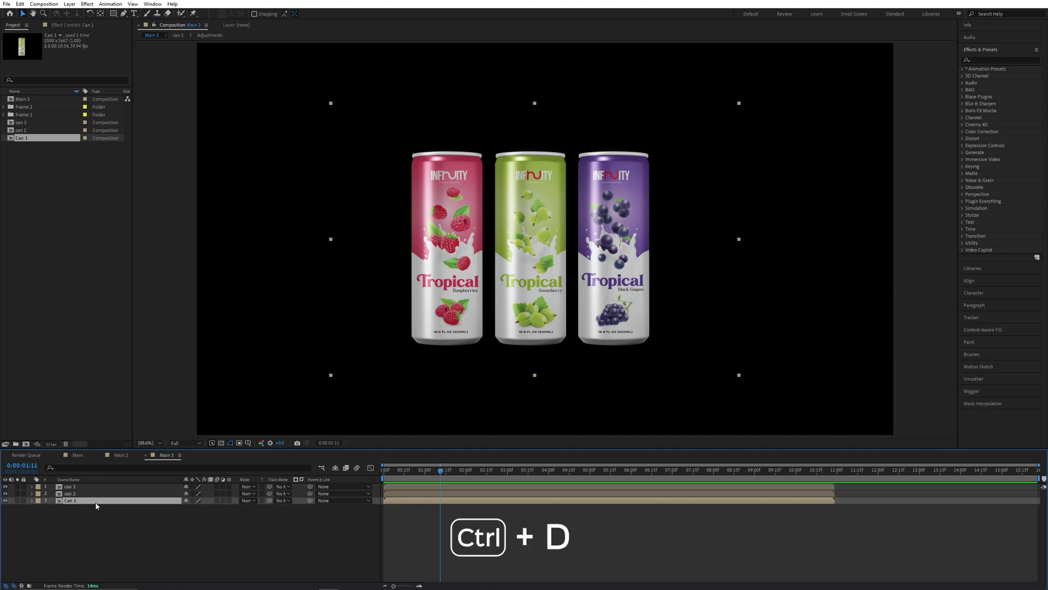
{"action": "key", "text": "ctrl+d"}
{"action": "key", "text": "ctrl+d"}
{"action": "left_click_drag", "start_coordinate": [507, 264], "coordinate": [368, 269]}
{"action": "key", "text": "Return"}
{"action": "left_click", "coordinate": [534, 252]}
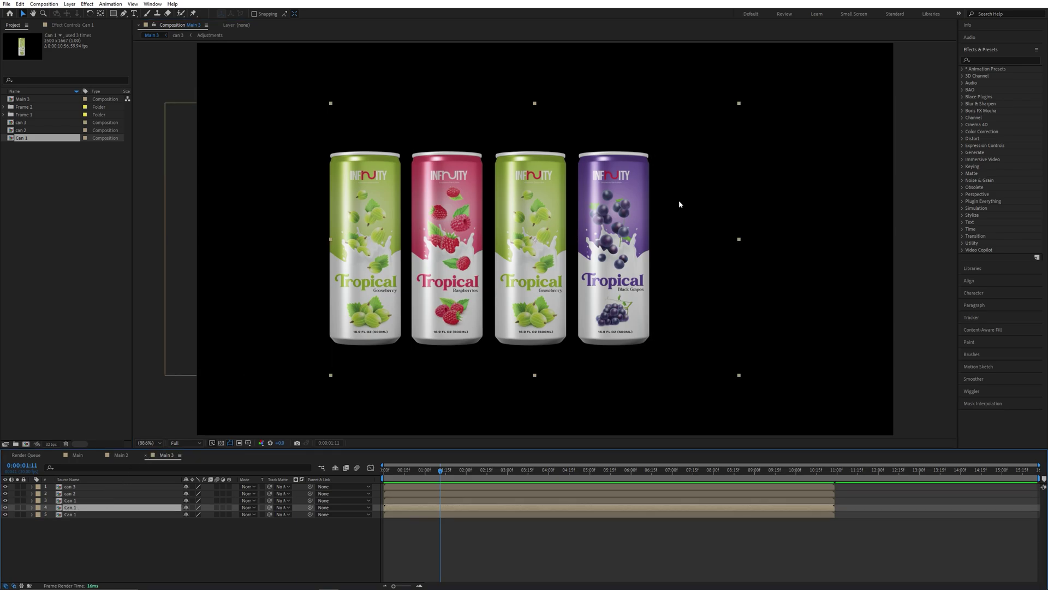
{"action": "left_click_drag", "start_coordinate": [534, 251], "coordinate": [686, 251]}
Add a new camera to Main 3 with Depth of Field enabled
{"action": "right_click", "coordinate": [176, 541]}
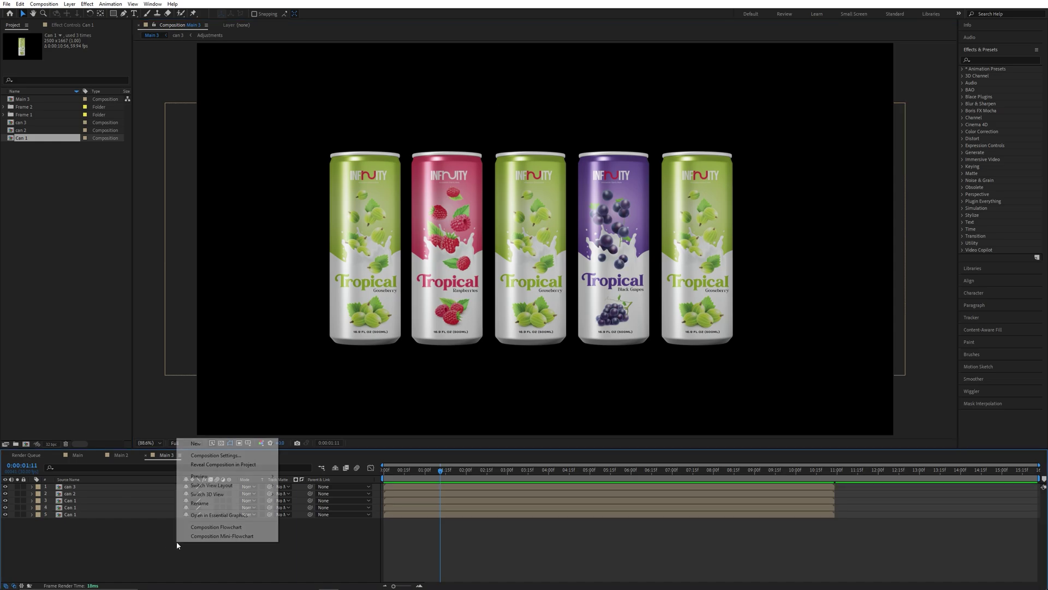
{"action": "mouse_move", "coordinate": [196, 444]}
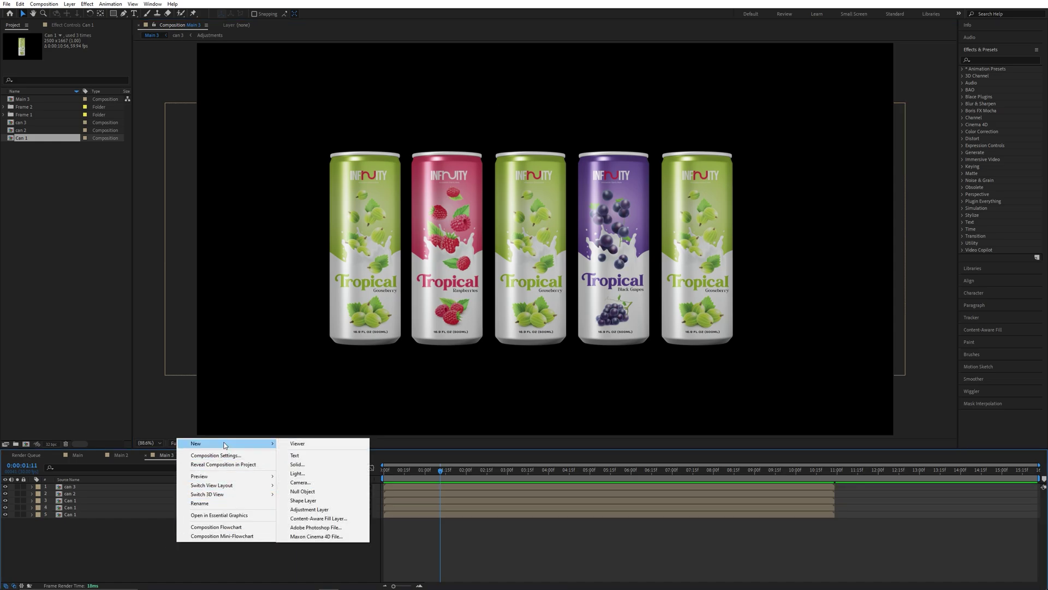
{"action": "left_click", "coordinate": [323, 482]}
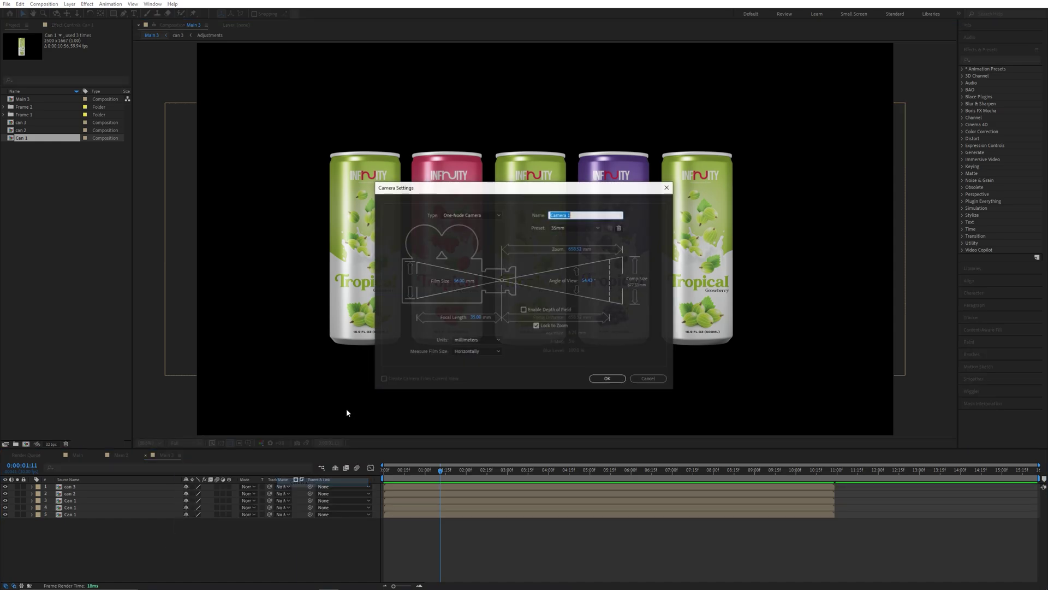
{"action": "left_click", "coordinate": [524, 310]}
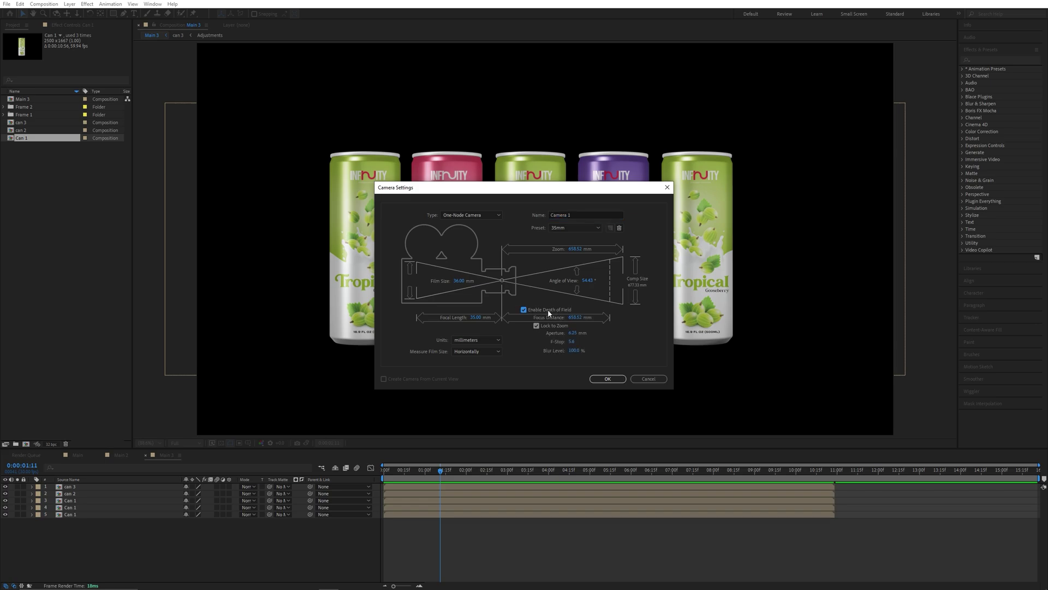
{"action": "left_click", "coordinate": [607, 378]}
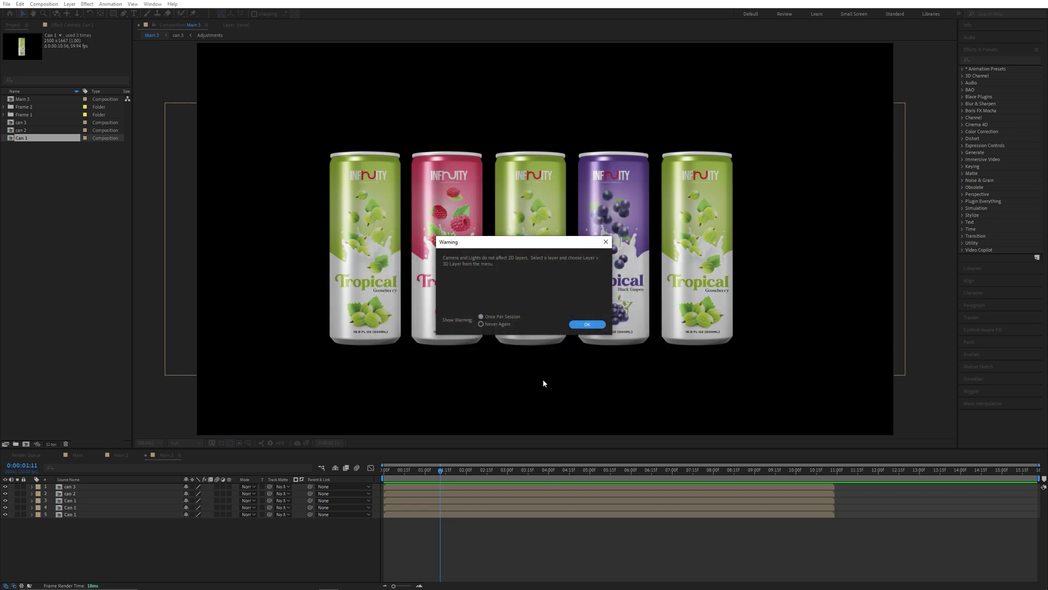
{"action": "left_click", "coordinate": [589, 325]}
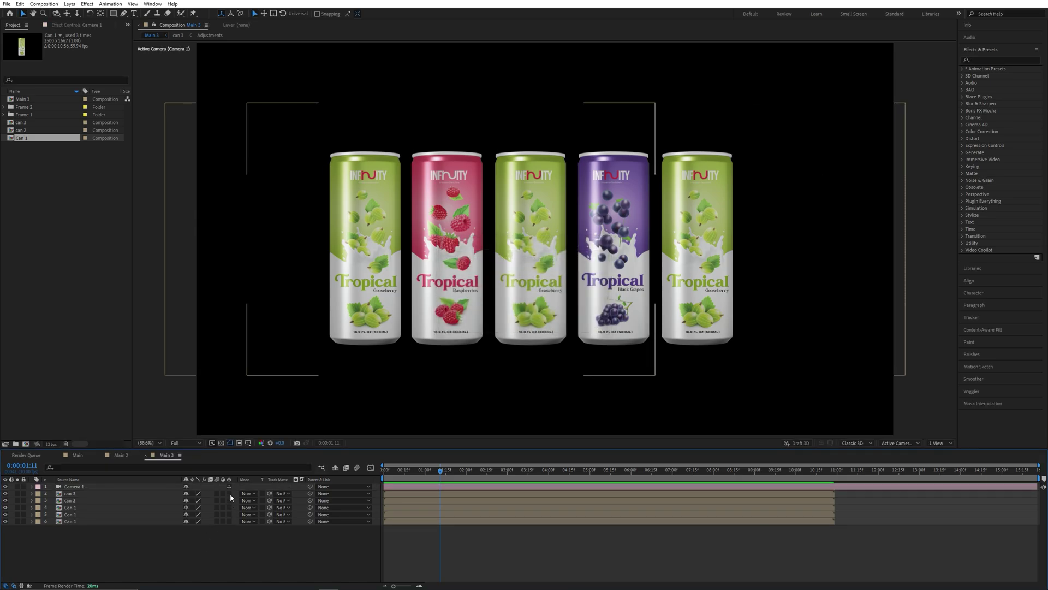
Turn on the 3D switch for all five can layers
{"action": "left_click_drag", "start_coordinate": [78, 543], "coordinate": [213, 498]}
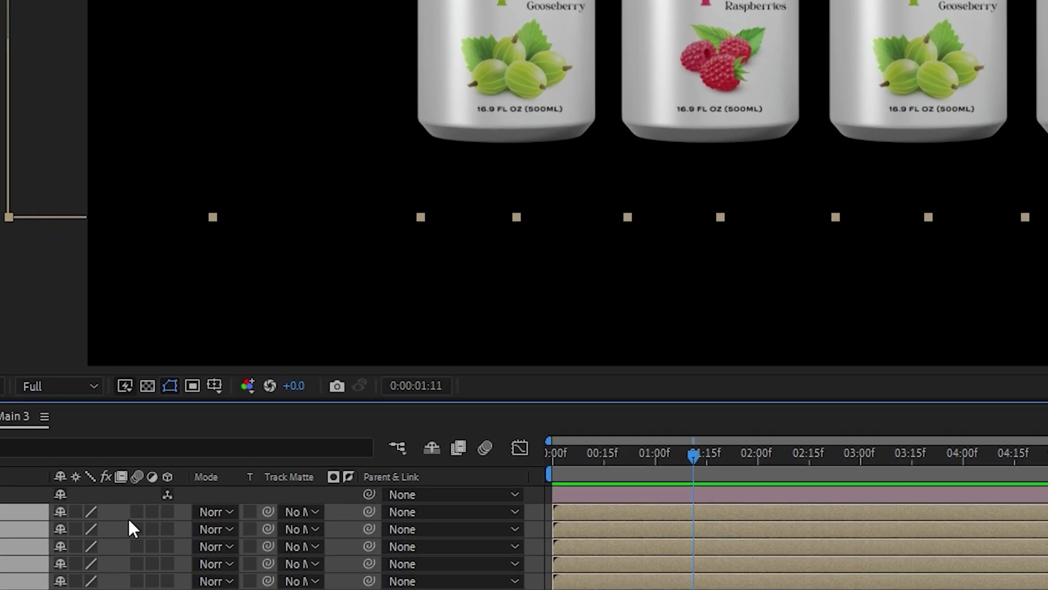
{"action": "left_click", "coordinate": [169, 510]}
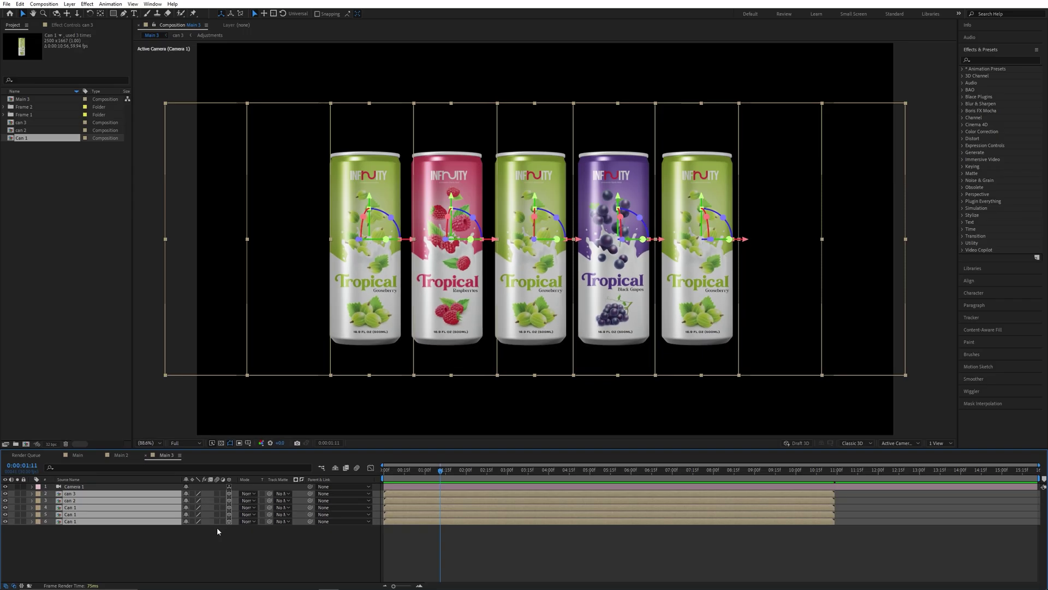
{"action": "left_click", "coordinate": [218, 531]}
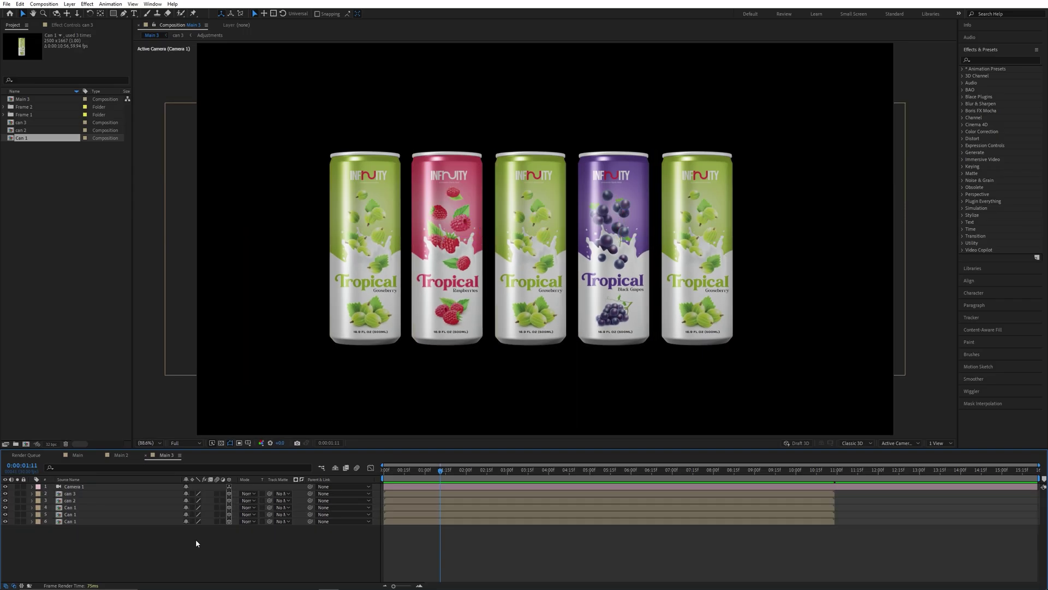
Add a 3D null named 'Camera controller' and parent Camera 1 to it
{"action": "right_click", "coordinate": [196, 543]}
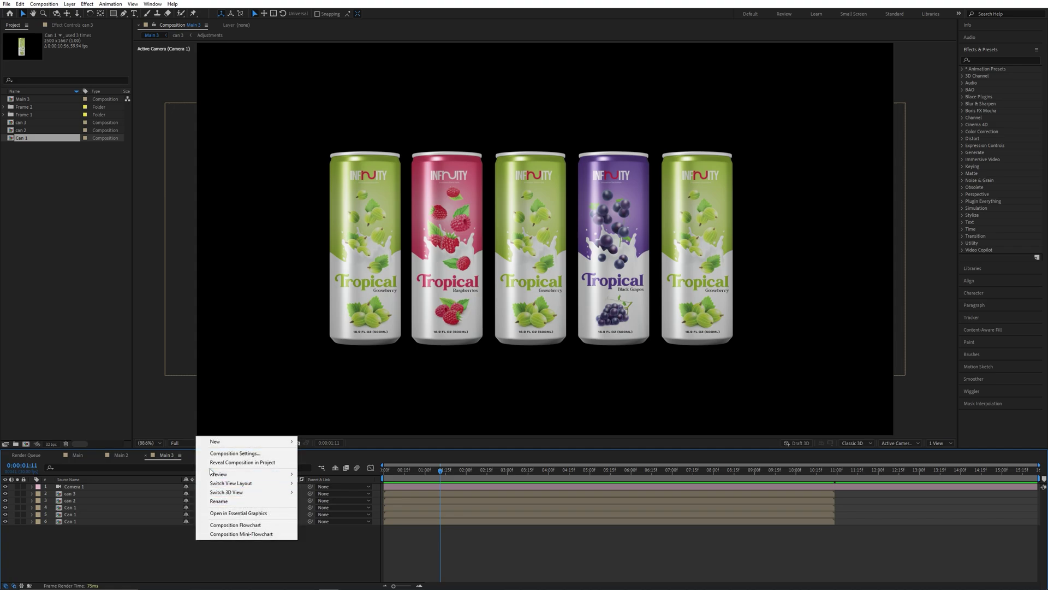
{"action": "mouse_move", "coordinate": [251, 441]}
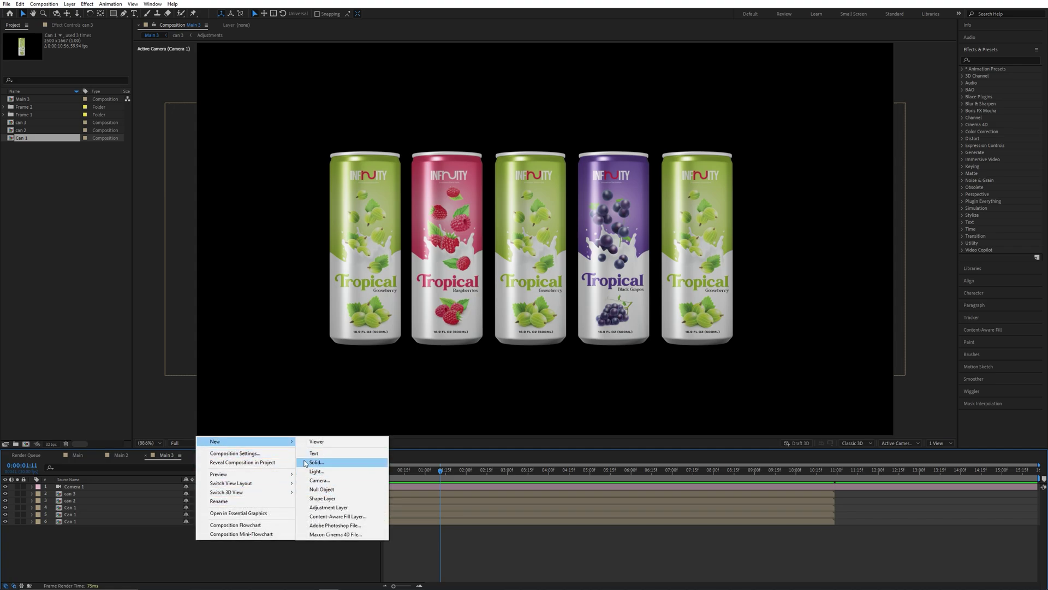
{"action": "left_click", "coordinate": [321, 490]}
{"action": "key", "text": "Return"}
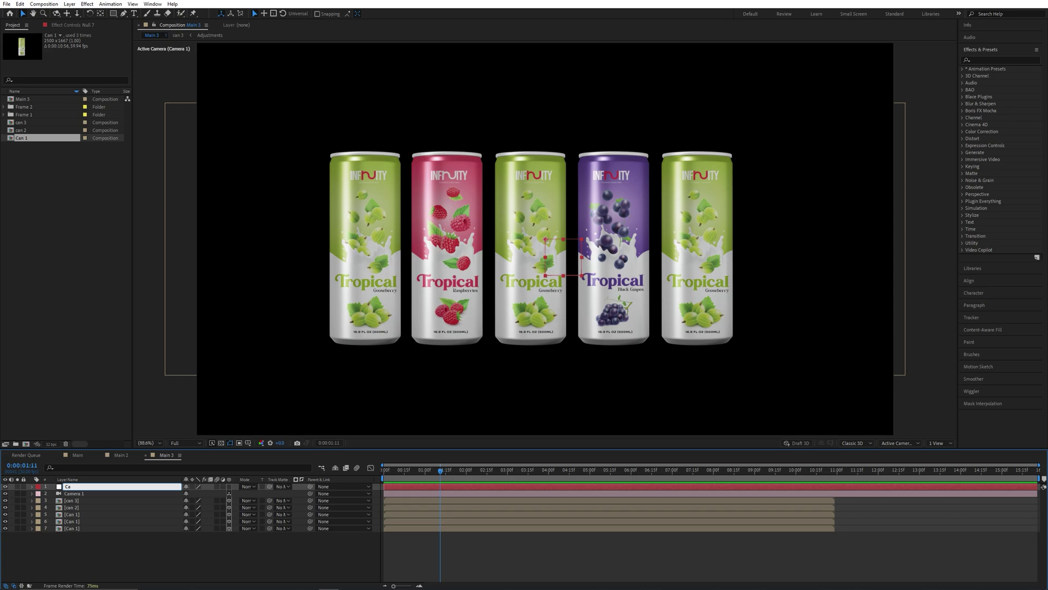
{"action": "key", "text": "Return"}
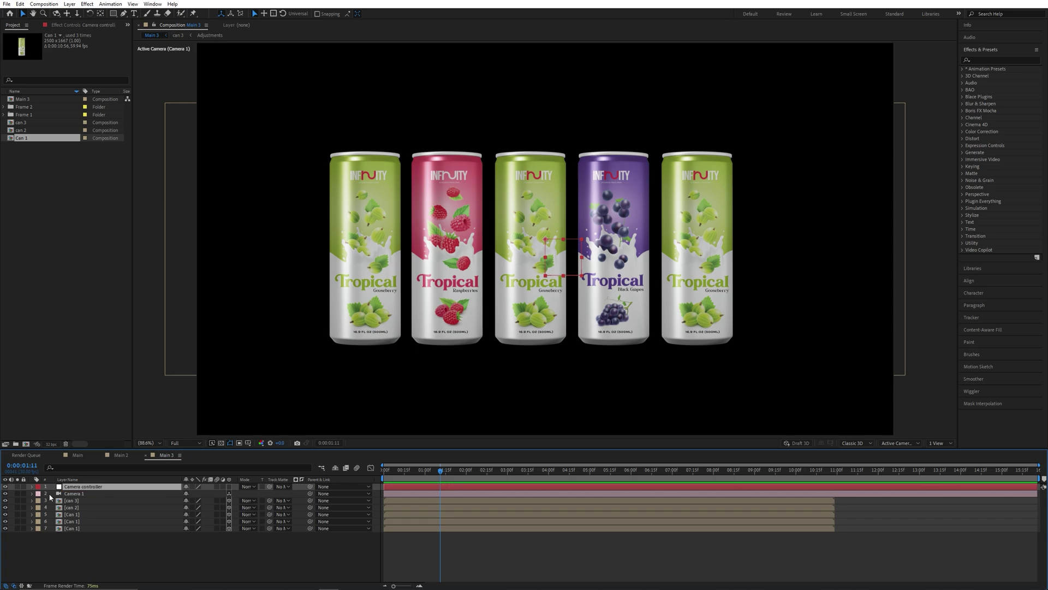
{"action": "left_click", "coordinate": [229, 486]}
{"action": "left_click", "coordinate": [130, 493]}
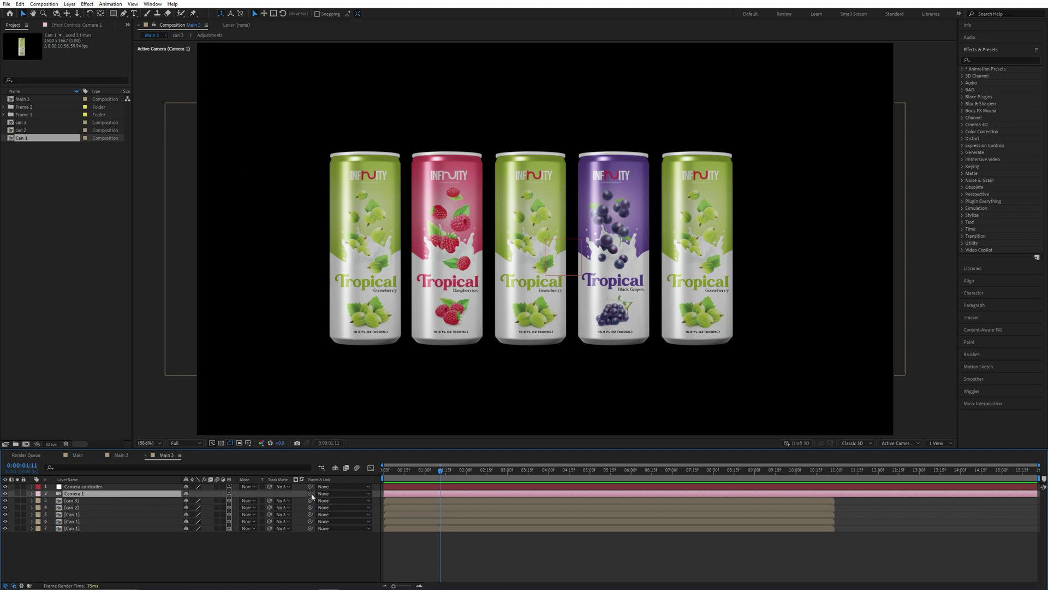
{"action": "left_click_drag", "start_coordinate": [311, 501], "coordinate": [92, 487]}
Set the middle can's position to 930.7, 540.0, 0.0 and return to 0:00:00:00
{"action": "left_click_drag", "start_coordinate": [86, 553], "coordinate": [107, 498]}
{"action": "key", "text": "p"}
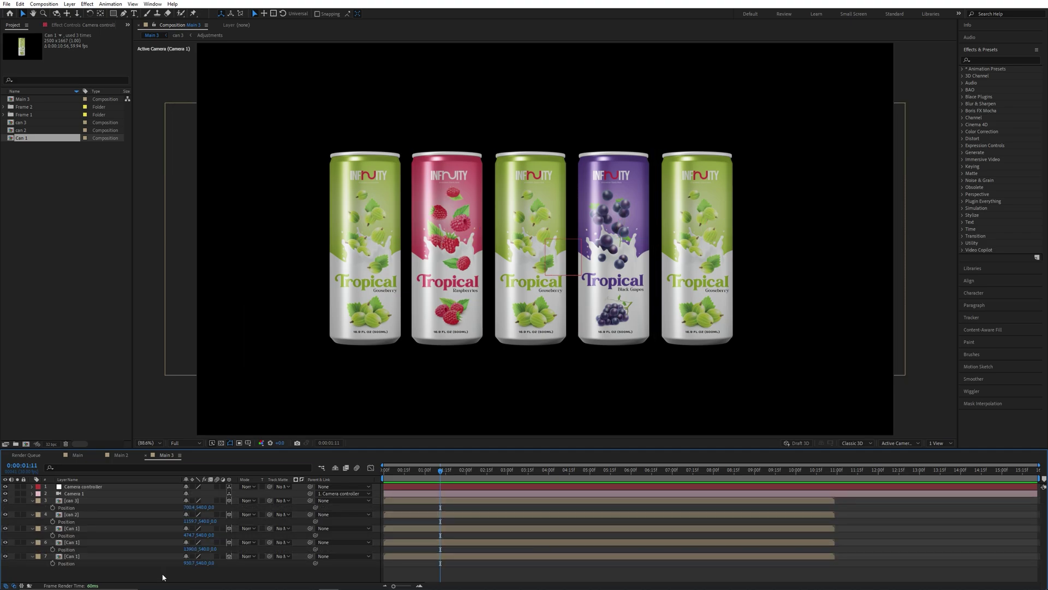
{"action": "left_click", "coordinate": [97, 556]}
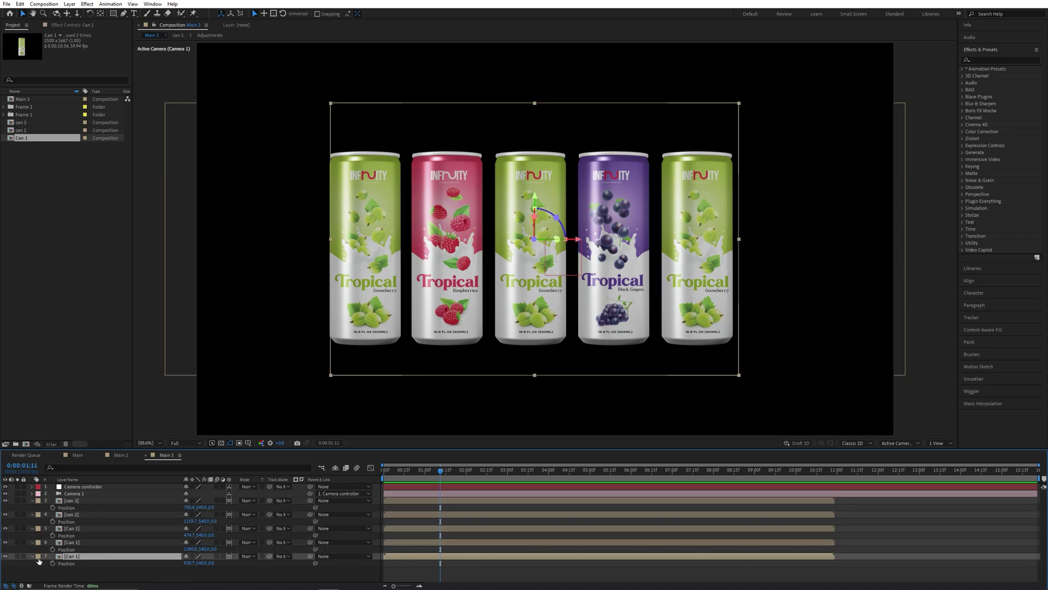
{"action": "left_click", "coordinate": [5, 556]}
{"action": "left_click", "coordinate": [5, 556]}
{"action": "left_click", "coordinate": [6, 556]}
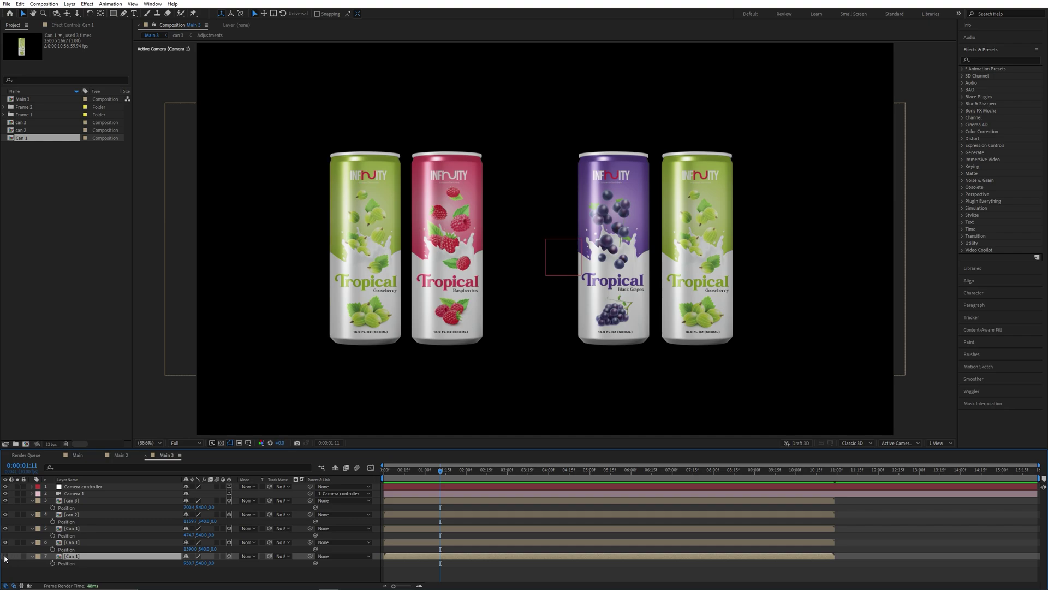
{"action": "left_click", "coordinate": [5, 556]}
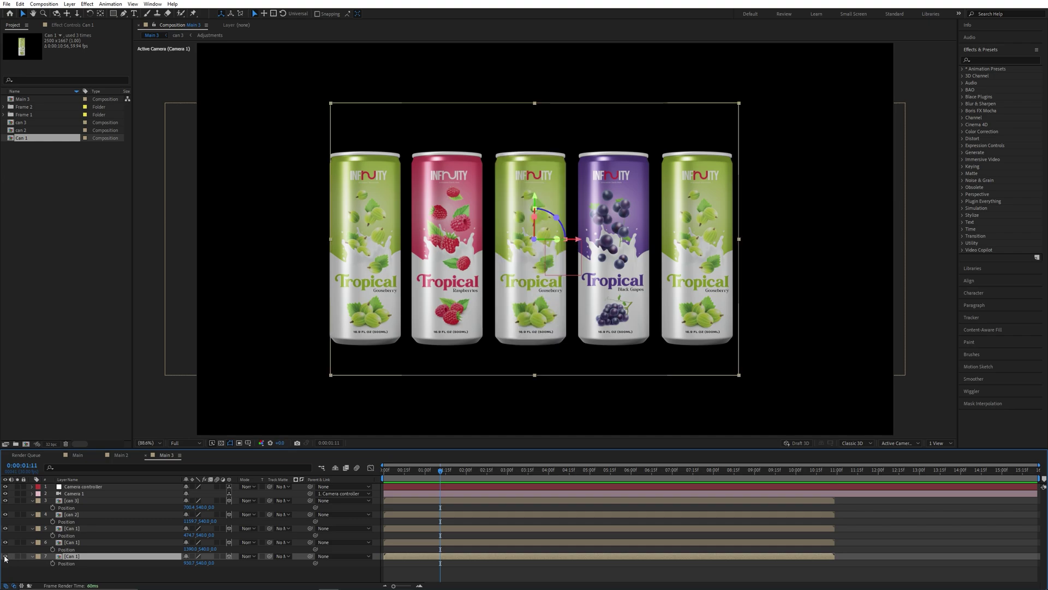
{"action": "key", "text": "ctrl+c"}
{"action": "left_click", "coordinate": [186, 563]}
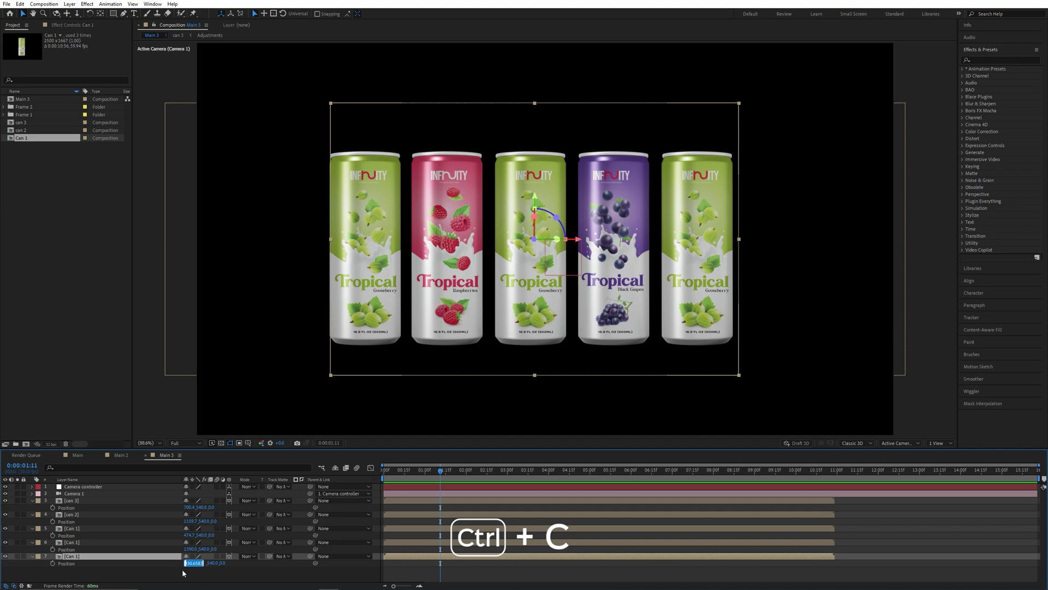
{"action": "left_click", "coordinate": [177, 574]}
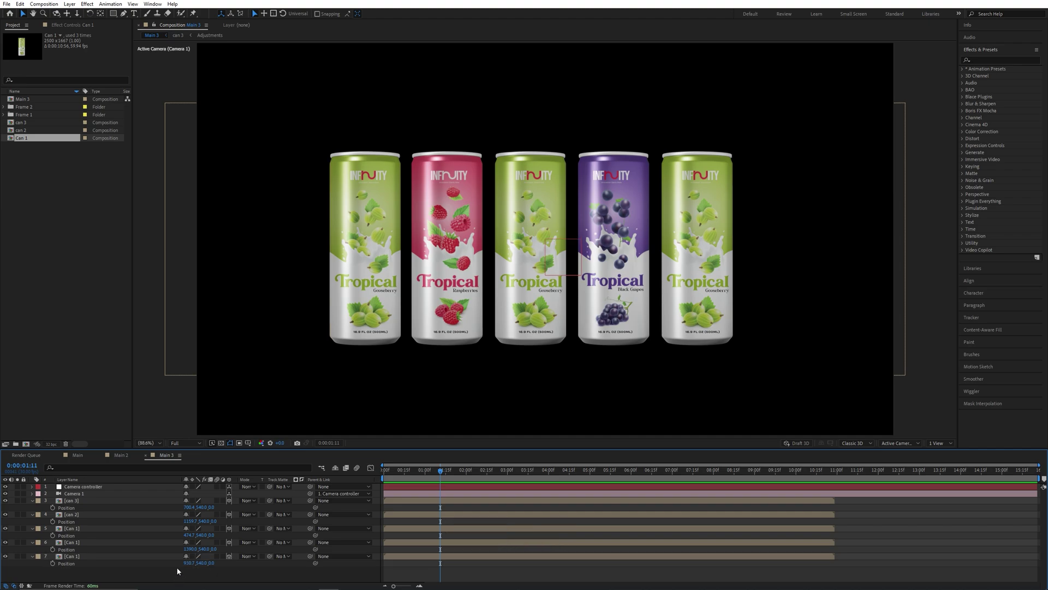
{"action": "left_click_drag", "start_coordinate": [413, 479], "coordinate": [384, 480]}
{"action": "left_click", "coordinate": [900, 443]}
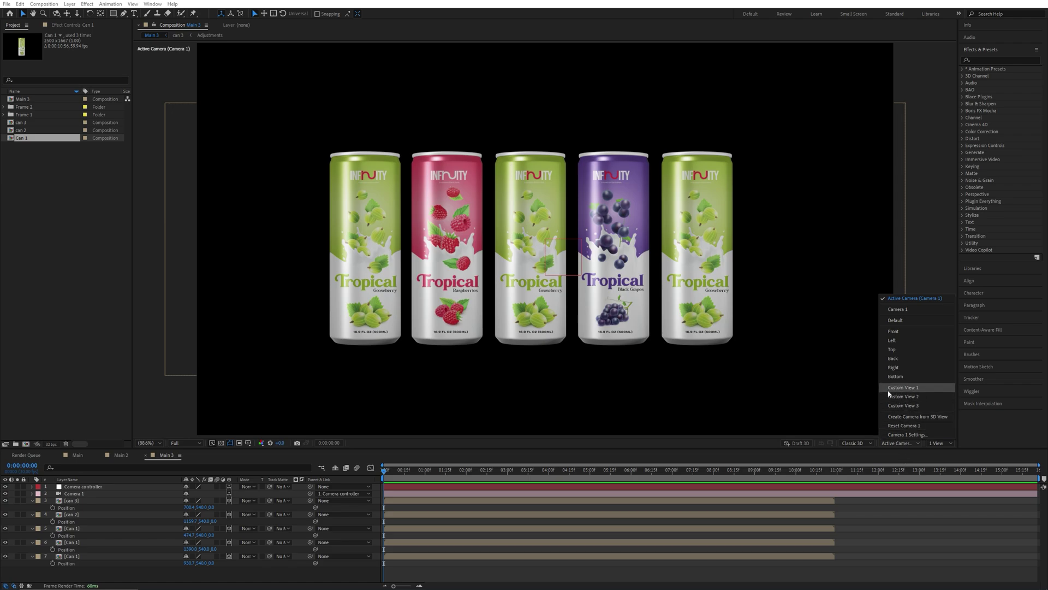
In Custom View 1, push can 2 and can 3 back in depth, then both Can 1 layers further back
{"action": "left_click", "coordinate": [903, 388]}
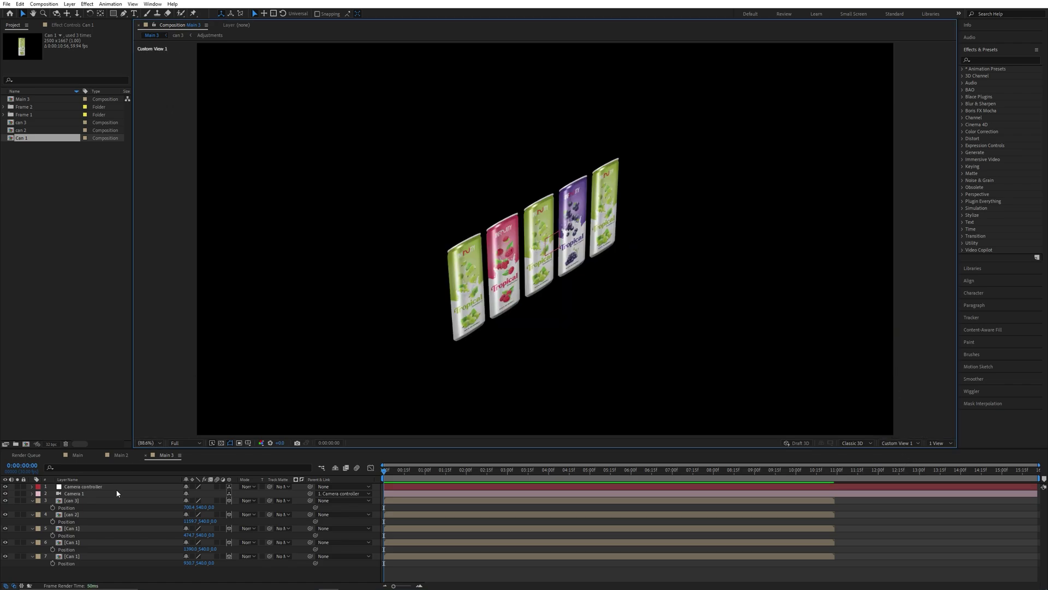
{"action": "left_click", "coordinate": [86, 542]}
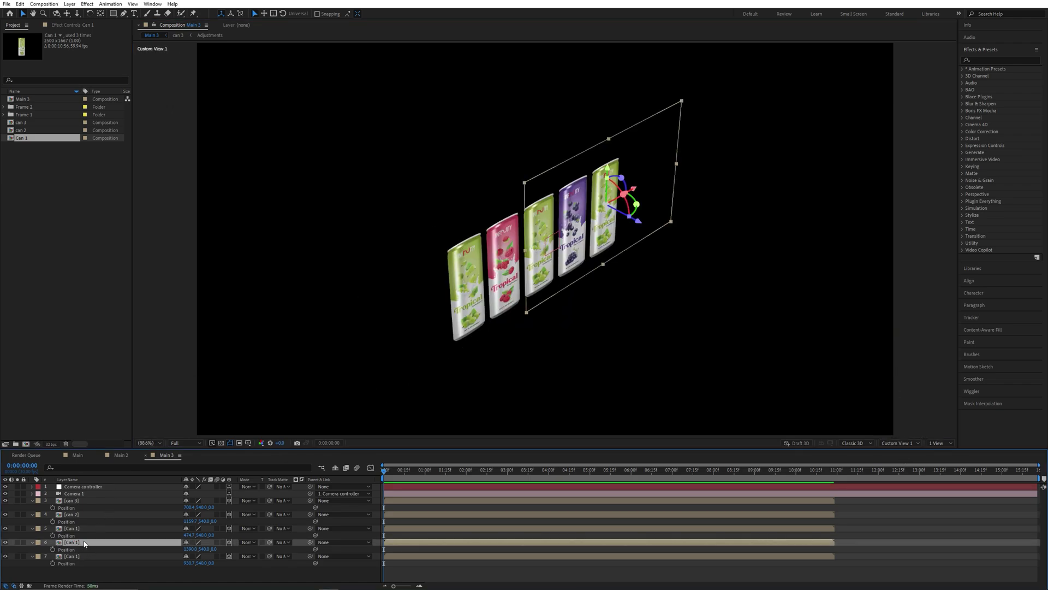
{"action": "left_click", "coordinate": [77, 512]}
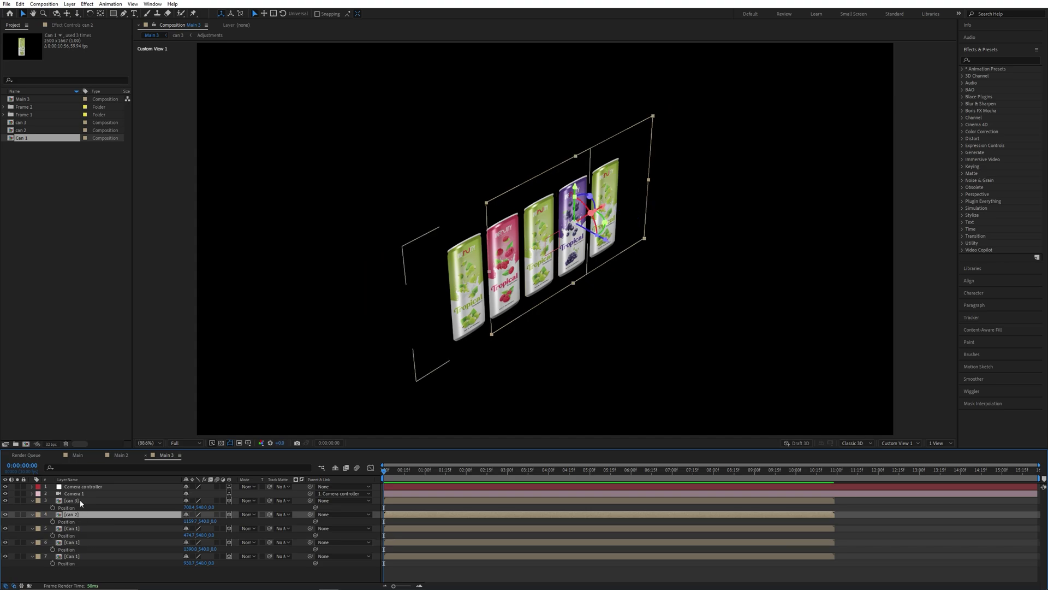
{"action": "left_click", "coordinate": [80, 499], "text": "shift"}
{"action": "left_click_drag", "start_coordinate": [534, 281], "coordinate": [522, 278]}
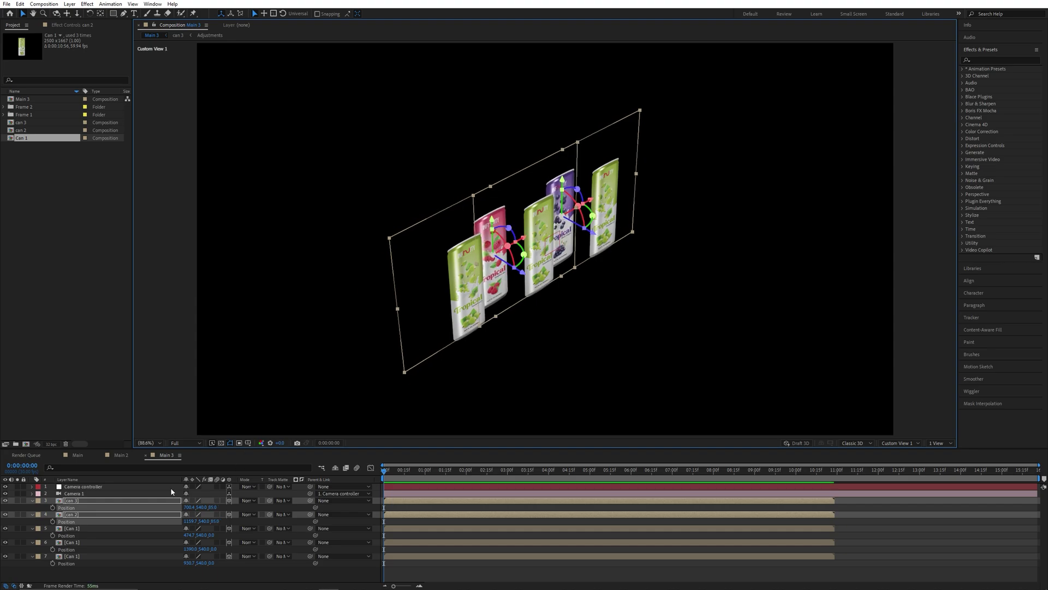
{"action": "left_click", "coordinate": [83, 527]}
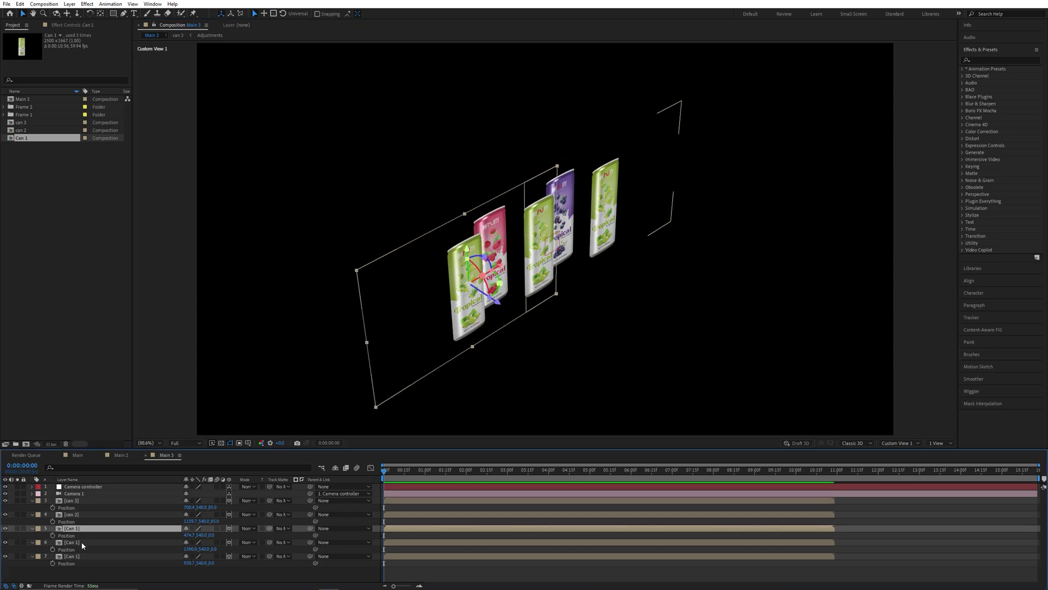
{"action": "left_click", "coordinate": [81, 541], "text": "shift"}
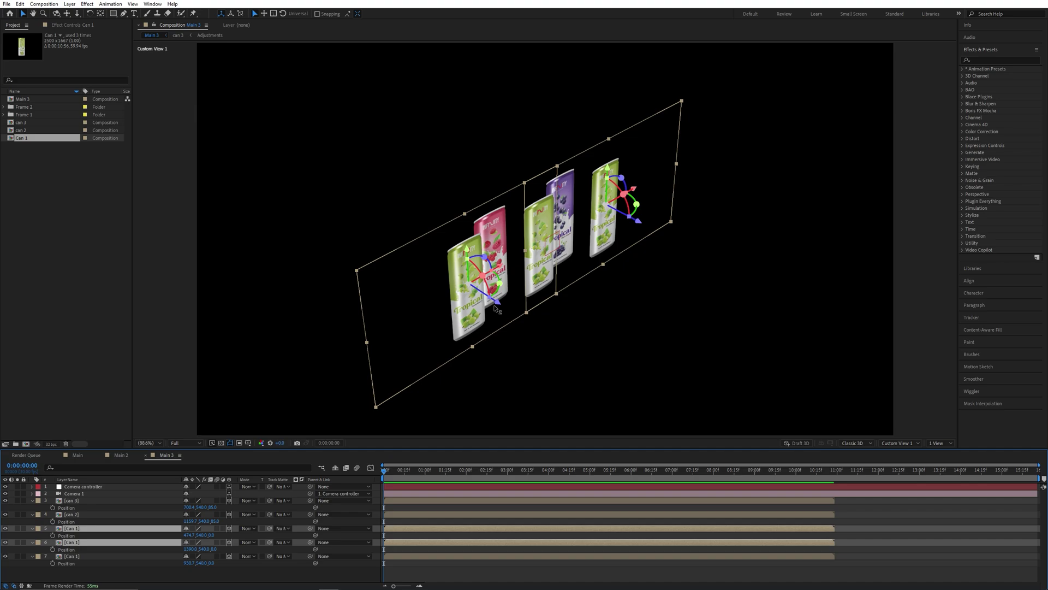
{"action": "left_click_drag", "start_coordinate": [496, 307], "coordinate": [473, 283]}
Refine the depths: Can 1 layers to Z 336.5, can 2 and can 3 to Z 185.7
{"action": "key", "text": "slash"}
{"action": "scroll", "coordinate": [531, 210], "scroll_direction": "up", "scroll_amount": 1}
{"action": "scroll", "coordinate": [531, 209], "scroll_direction": "down", "scroll_amount": 1}
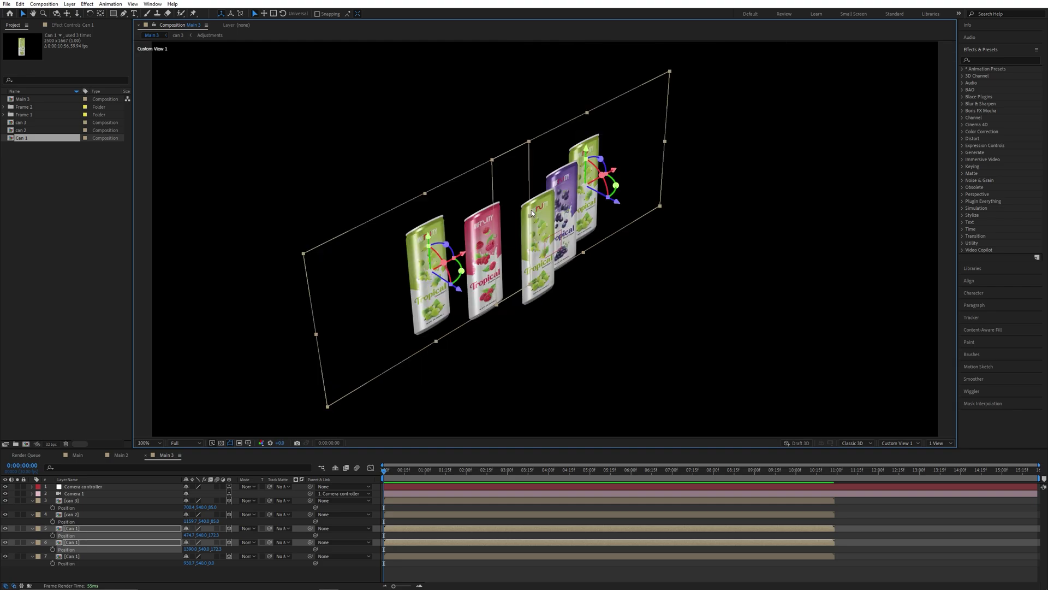
{"action": "left_click_drag", "start_coordinate": [459, 293], "coordinate": [438, 267]}
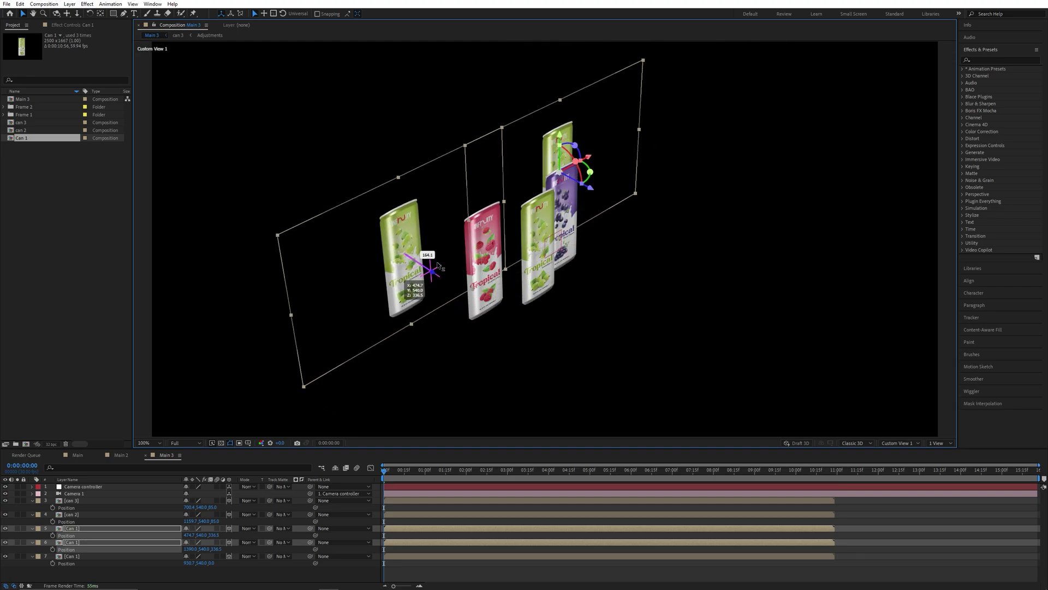
{"action": "left_click", "coordinate": [78, 515]}
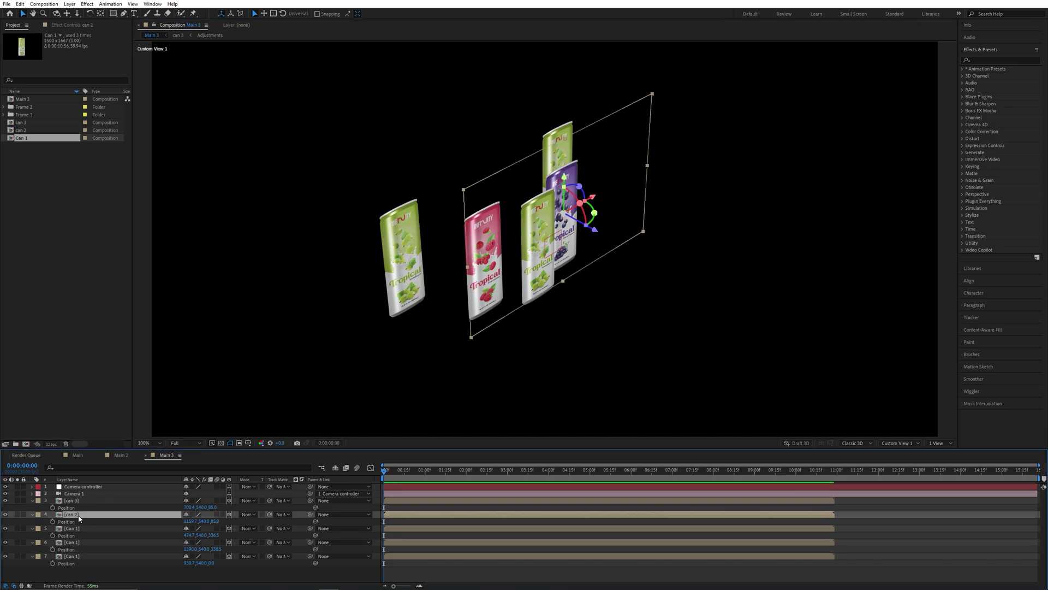
{"action": "left_click", "coordinate": [87, 501], "text": "shift"}
{"action": "left_click_drag", "start_coordinate": [517, 277], "coordinate": [498, 268]}
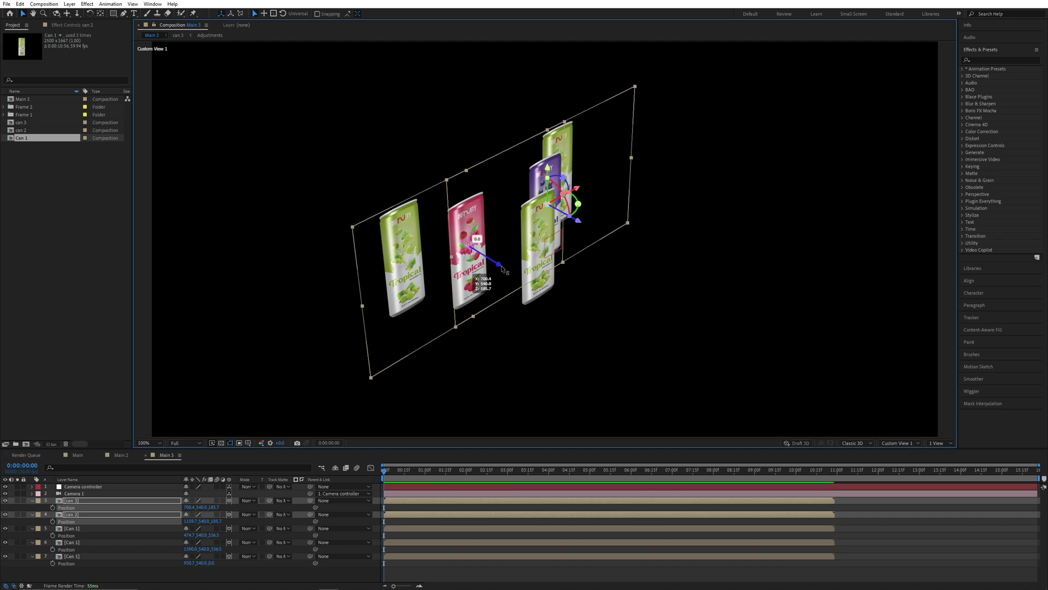
{"action": "left_click", "coordinate": [900, 443]}
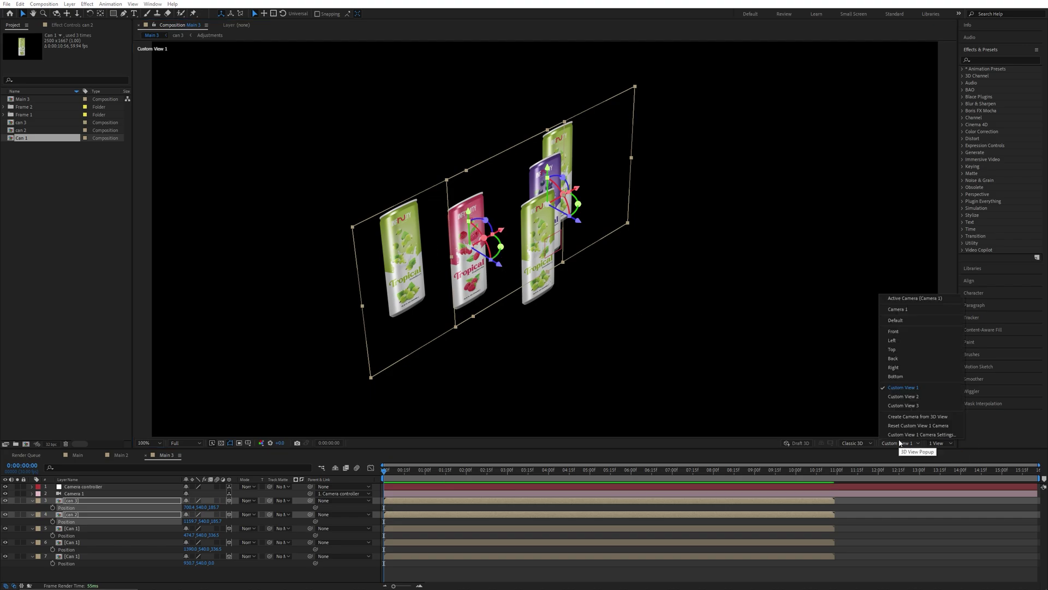
In Top view, push the Can 1 layers to Z 389.5 and can 2 and can 3 to Z 281.7
{"action": "left_click", "coordinate": [900, 349]}
{"action": "left_click_drag", "start_coordinate": [395, 79], "coordinate": [558, 141]}
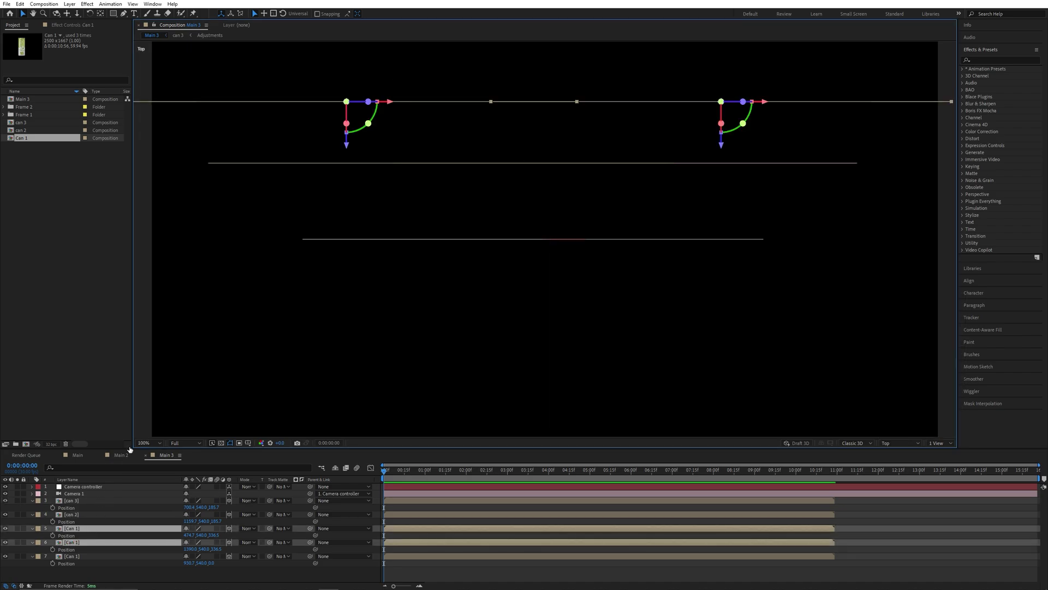
{"action": "left_click_drag", "start_coordinate": [580, 133], "coordinate": [526, 211]}
{"action": "left_click_drag", "start_coordinate": [346, 235], "coordinate": [348, 209]}
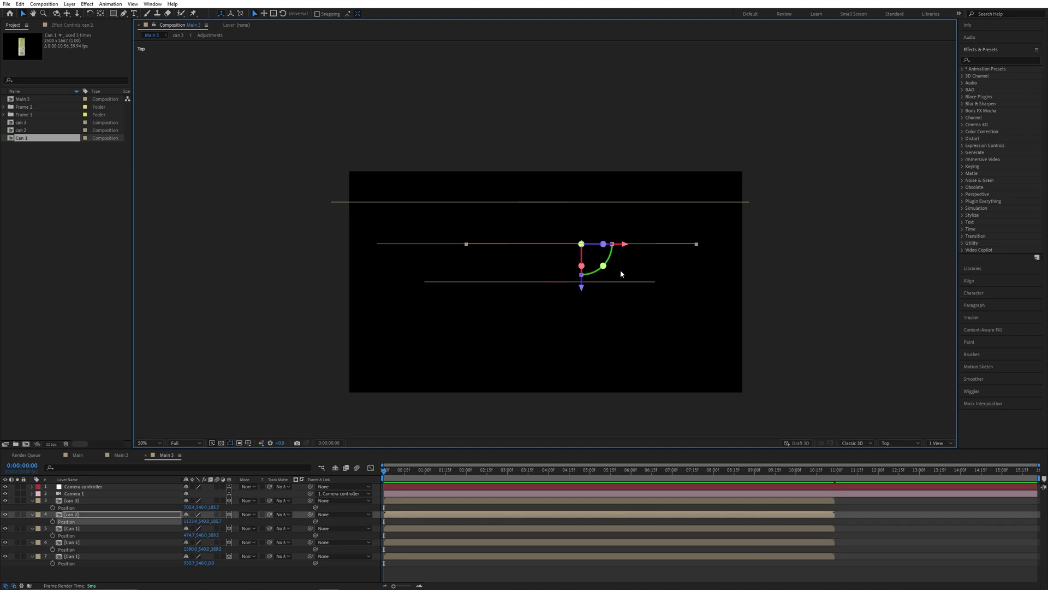
{"action": "left_click_drag", "start_coordinate": [329, 229], "coordinate": [727, 267]}
{"action": "left_click_drag", "start_coordinate": [583, 292], "coordinate": [590, 270]}
Push the Can 1 layers further back to Z 573.5 and return to the Active Camera view
{"action": "left_click_drag", "start_coordinate": [323, 178], "coordinate": [759, 219]}
{"action": "left_click_drag", "start_coordinate": [636, 243], "coordinate": [634, 210]}
{"action": "left_click", "coordinate": [891, 444]}
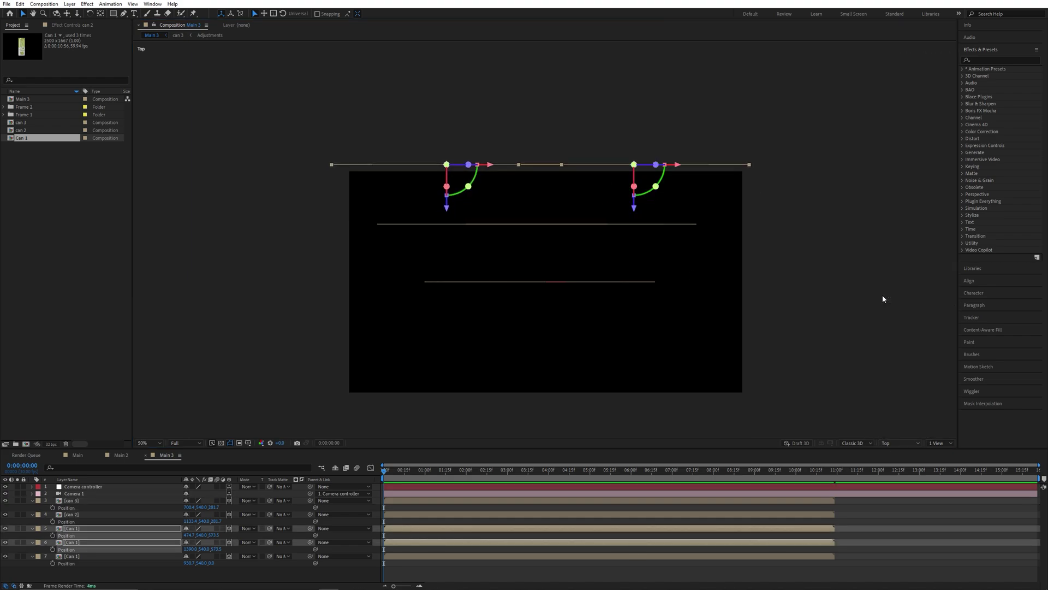
{"action": "left_click", "coordinate": [906, 299]}
{"action": "left_click", "coordinate": [86, 514]}
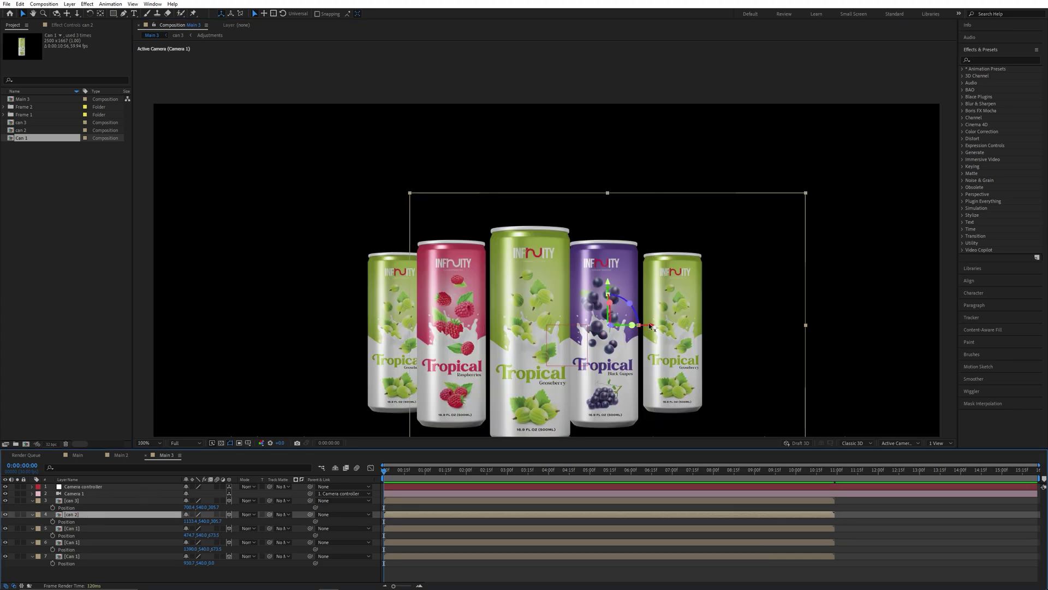
Nudge can 2 and can 3 slightly to the right and fit the composition in the viewer
{"action": "left_click_drag", "start_coordinate": [650, 326], "coordinate": [649, 327]}
{"action": "left_click", "coordinate": [146, 501]}
{"action": "left_click_drag", "start_coordinate": [498, 327], "coordinate": [507, 328]}
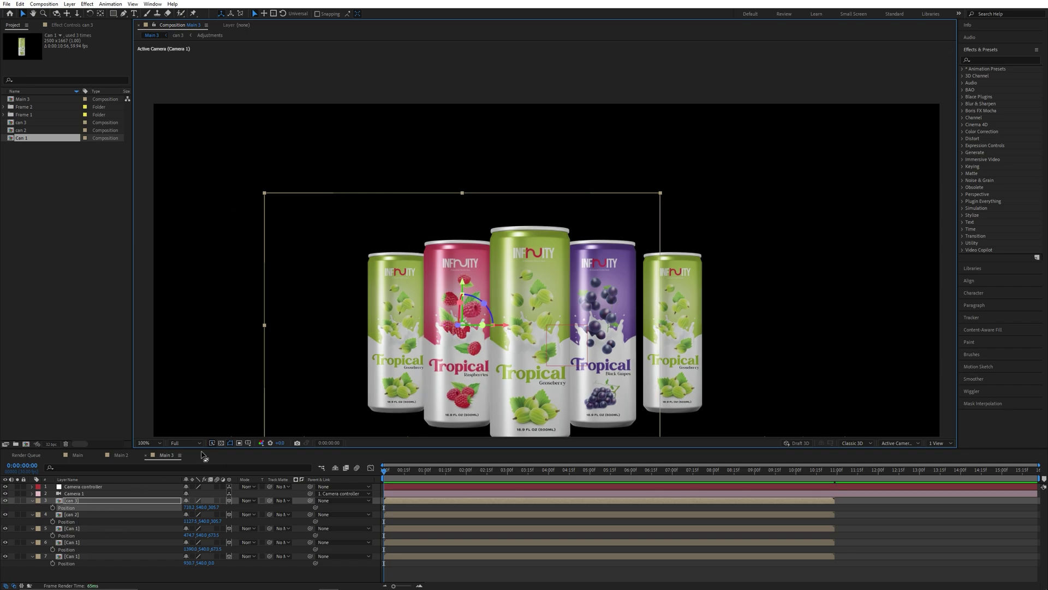
{"action": "left_click", "coordinate": [149, 443]}
{"action": "left_click", "coordinate": [159, 306]}
Move the rightmost can inward, preview, and select the five cans at 0:00:01:15
{"action": "left_click", "coordinate": [72, 544]}
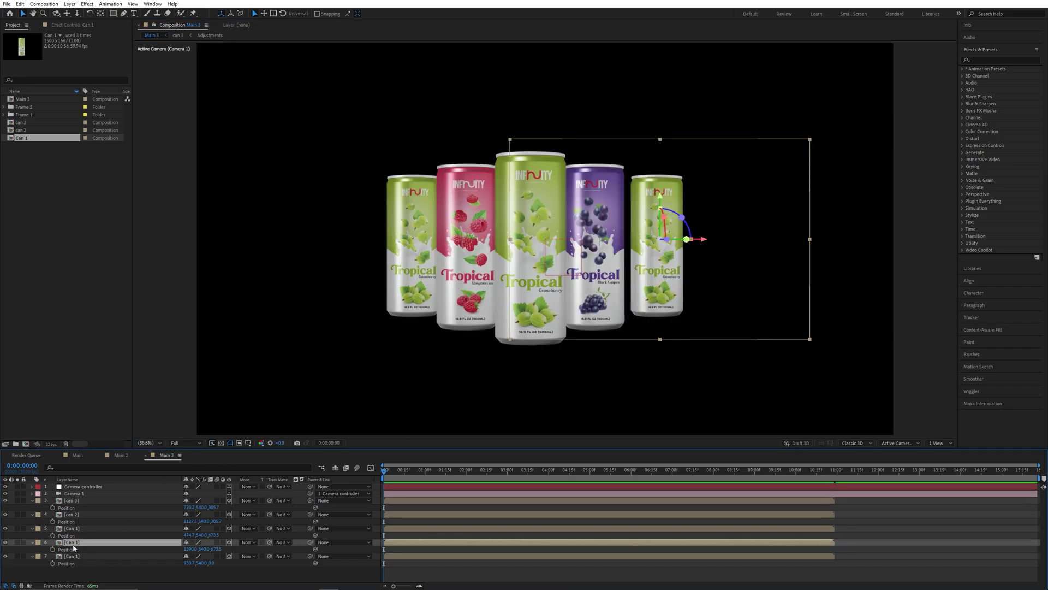
{"action": "left_click_drag", "start_coordinate": [704, 240], "coordinate": [694, 240]}
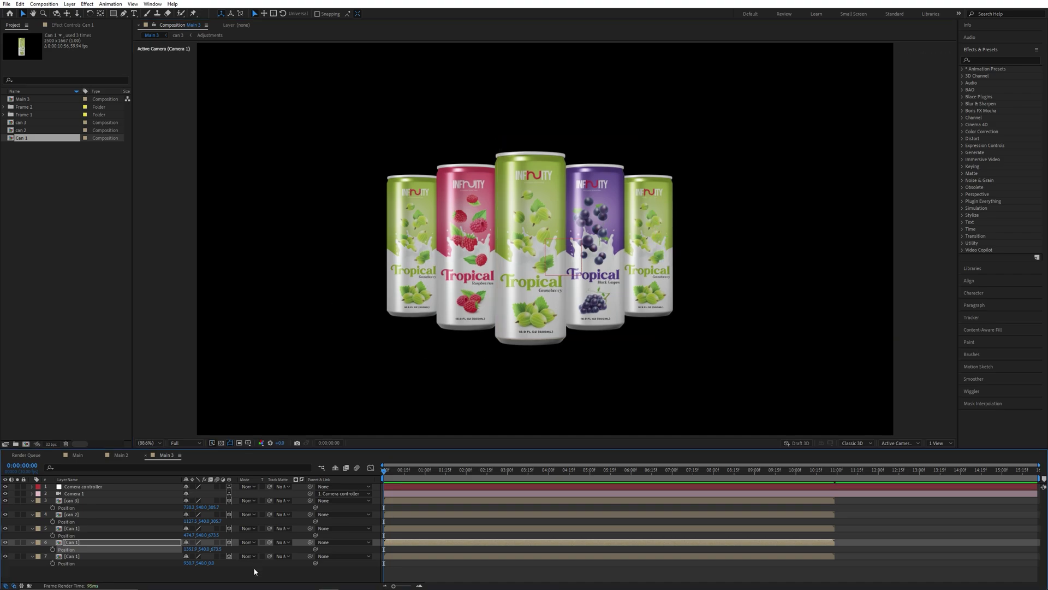
{"action": "left_click", "coordinate": [254, 571]}
{"action": "left_click_drag", "start_coordinate": [398, 479], "coordinate": [447, 477]}
{"action": "left_click_drag", "start_coordinate": [90, 575], "coordinate": [112, 503]}
Keyframe Position on all five cans, then paste centre X 930.7 into layers 6 and 5 at 0:00:00:12
{"action": "left_click", "coordinate": [52, 507]}
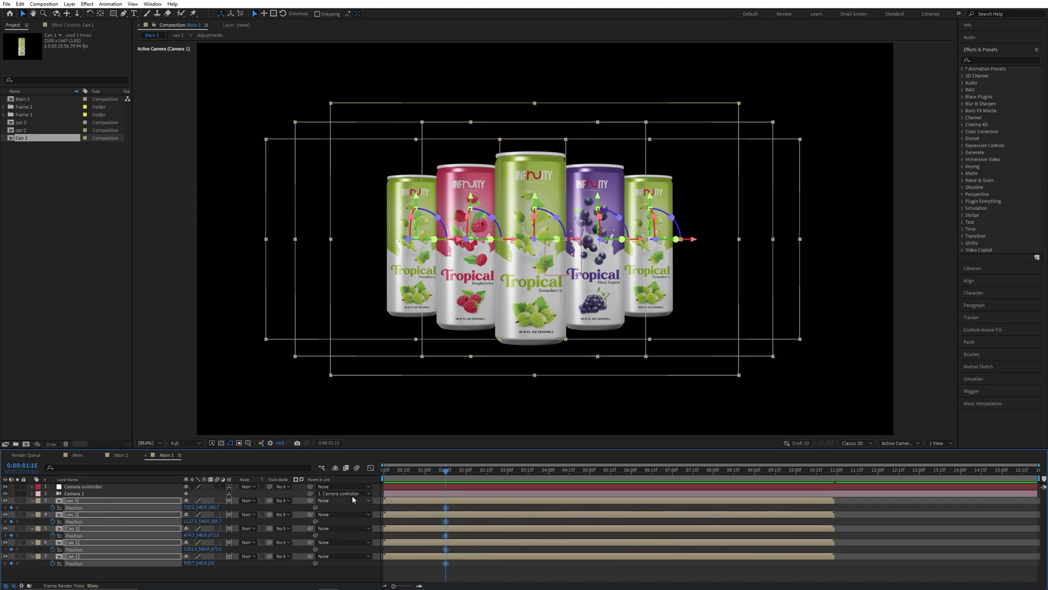
{"action": "left_click_drag", "start_coordinate": [400, 474], "coordinate": [354, 475]}
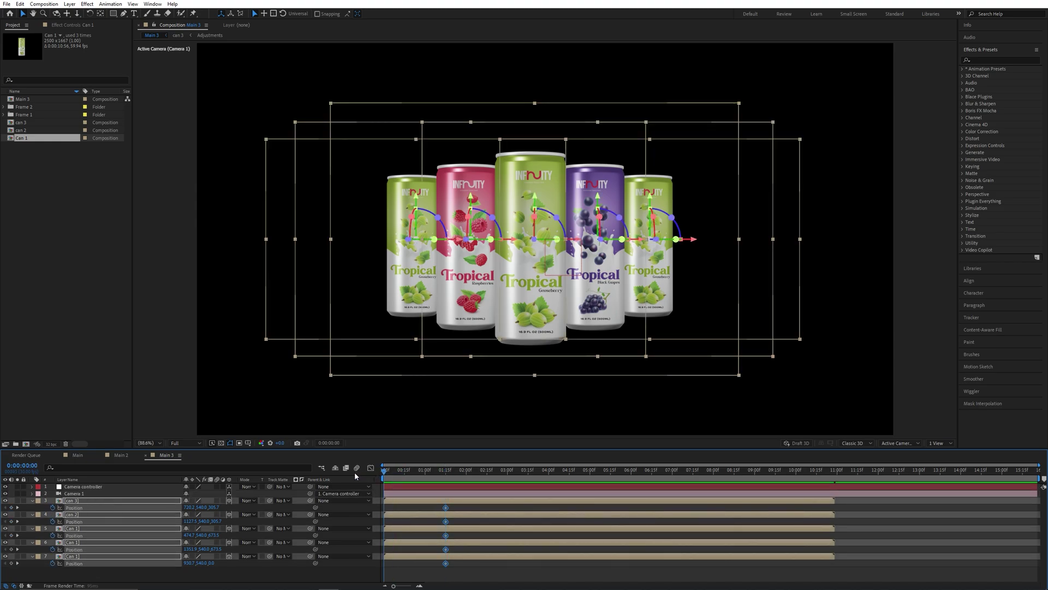
{"action": "left_click", "coordinate": [181, 571]}
{"action": "left_click", "coordinate": [188, 548]}
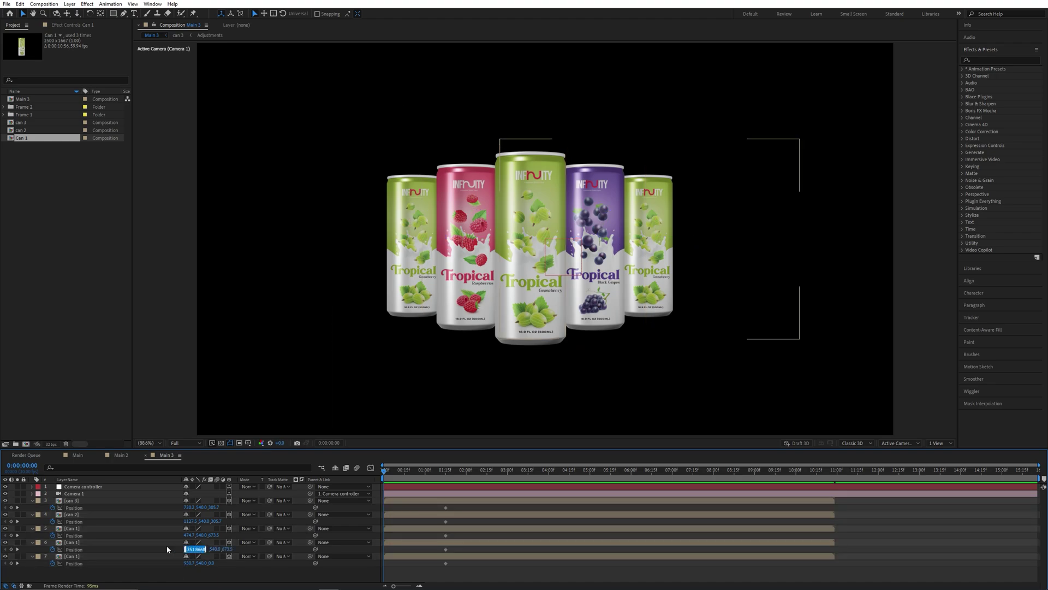
{"action": "type", "text": "930.7"}
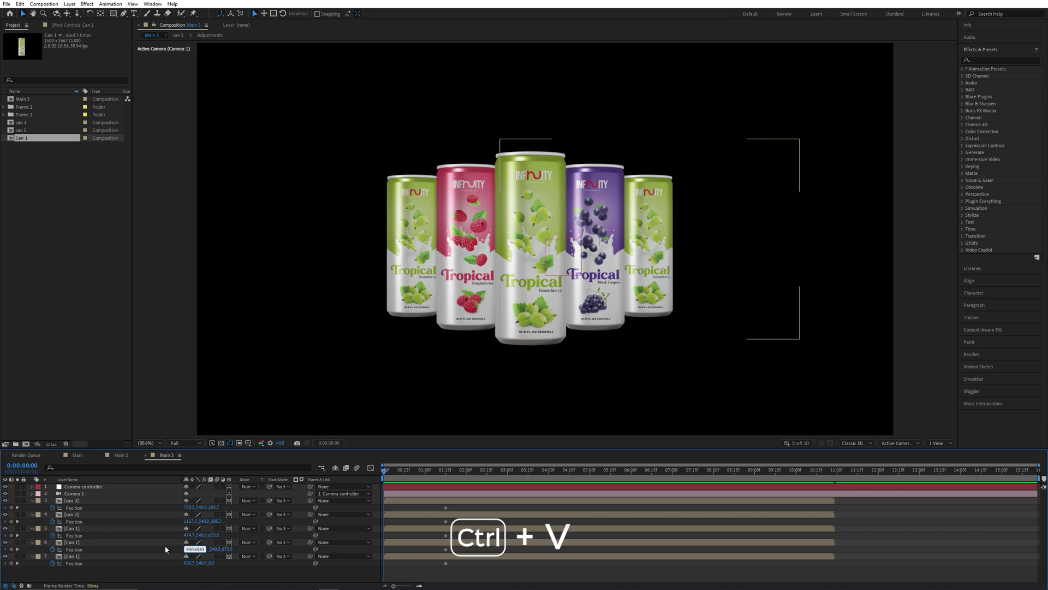
{"action": "key", "text": "Return"}
{"action": "left_click", "coordinate": [188, 536]}
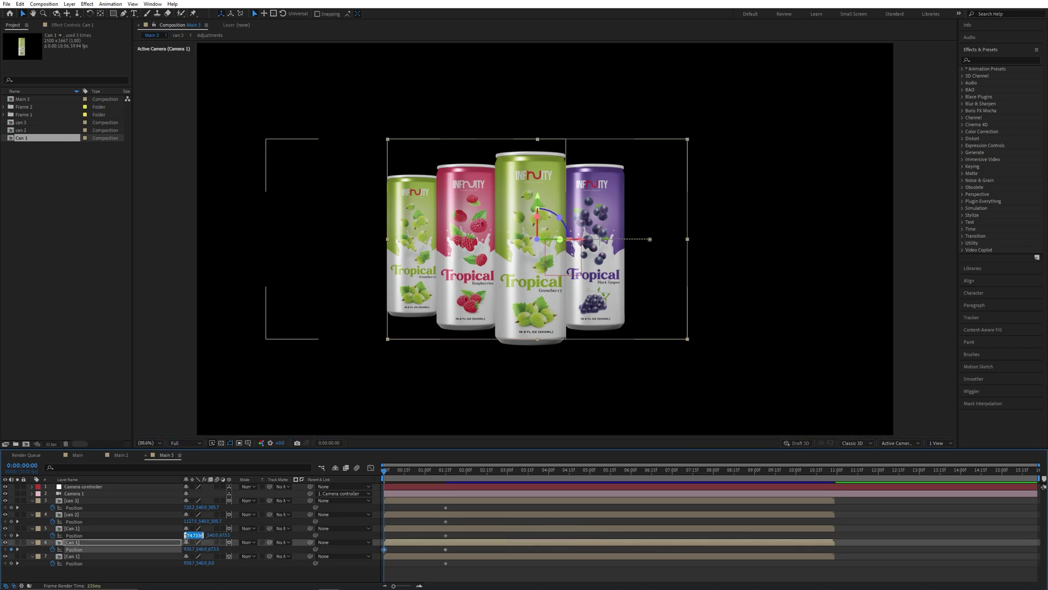
{"action": "type", "text": "930.7"}
{"action": "key", "text": "Return"}
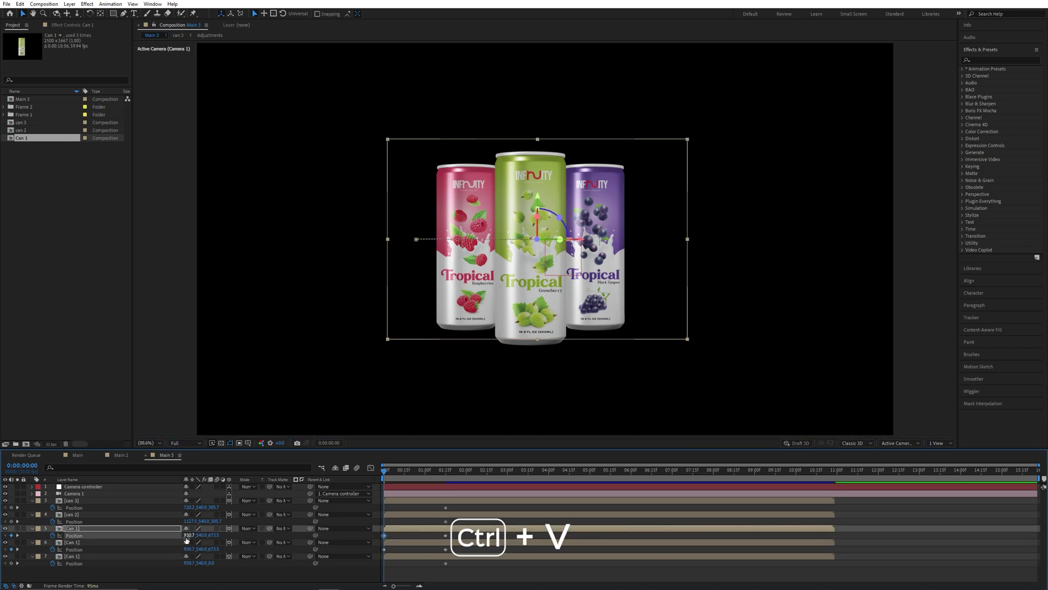
Paste the same centre X 930.7 into the starting positions of layers 4 and 3
{"action": "left_click", "coordinate": [192, 522]}
{"action": "type", "text": "930.6583"}
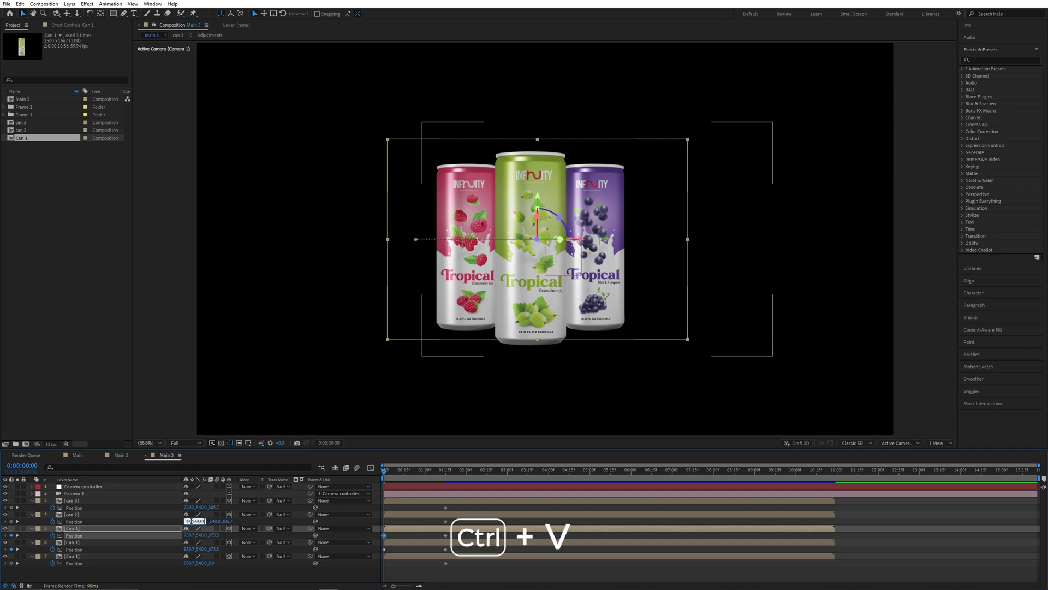
{"action": "key", "text": "Return"}
{"action": "left_click", "coordinate": [188, 508]}
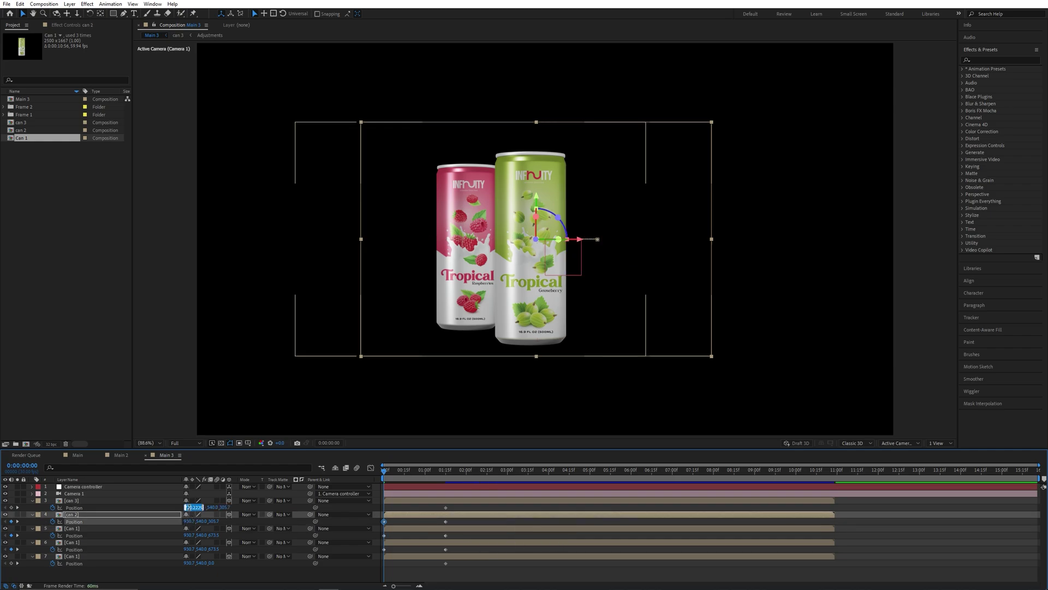
{"action": "type", "text": "930.6583"}
{"action": "key", "text": "Return"}
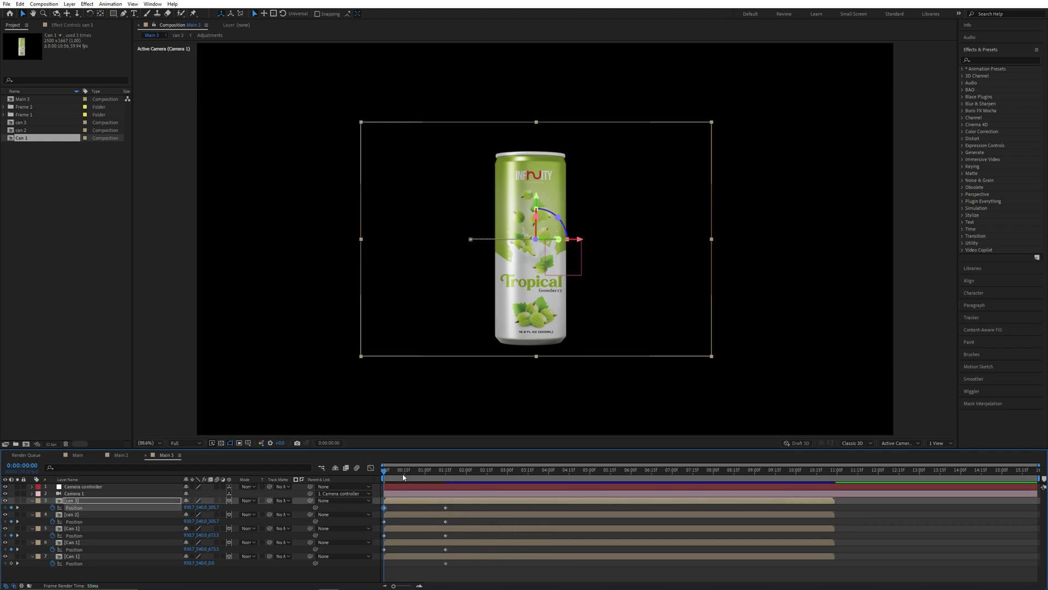
Stagger the cans' first Position keyframes and remove Can 1's Position animation
{"action": "key", "text": "space"}
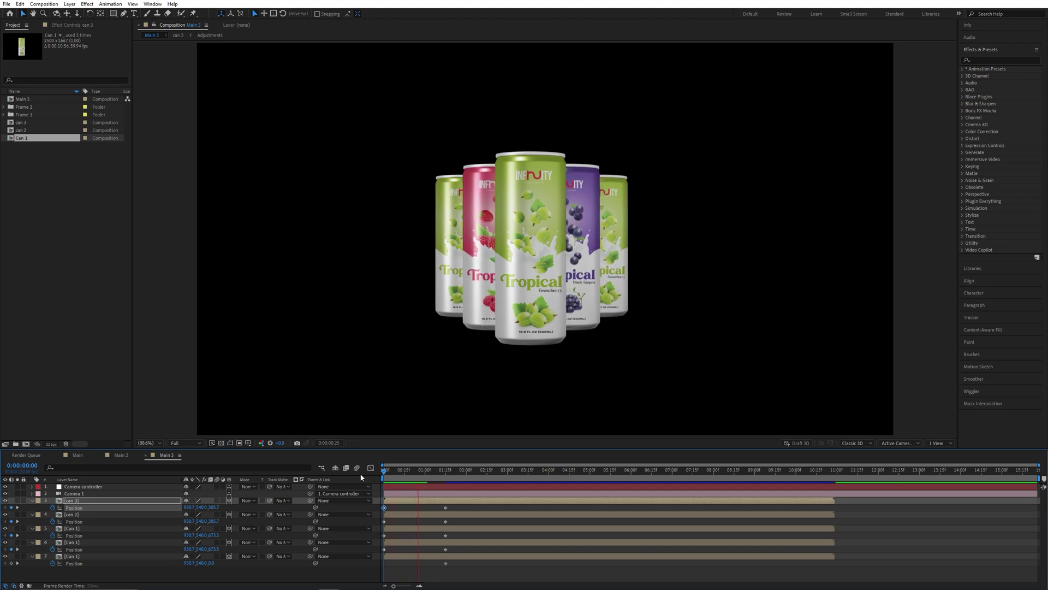
{"action": "key", "text": "space"}
{"action": "left_click_drag", "start_coordinate": [384, 549], "coordinate": [408, 550]}
{"action": "mouse_move", "coordinate": [397, 472]}
{"action": "left_mouse_down"}
{"action": "mouse_move", "coordinate": [407, 478]}
{"action": "mouse_move", "coordinate": [383, 481]}
{"action": "left_mouse_up"}
{"action": "left_click_drag", "start_coordinate": [384, 536], "coordinate": [411, 507]}
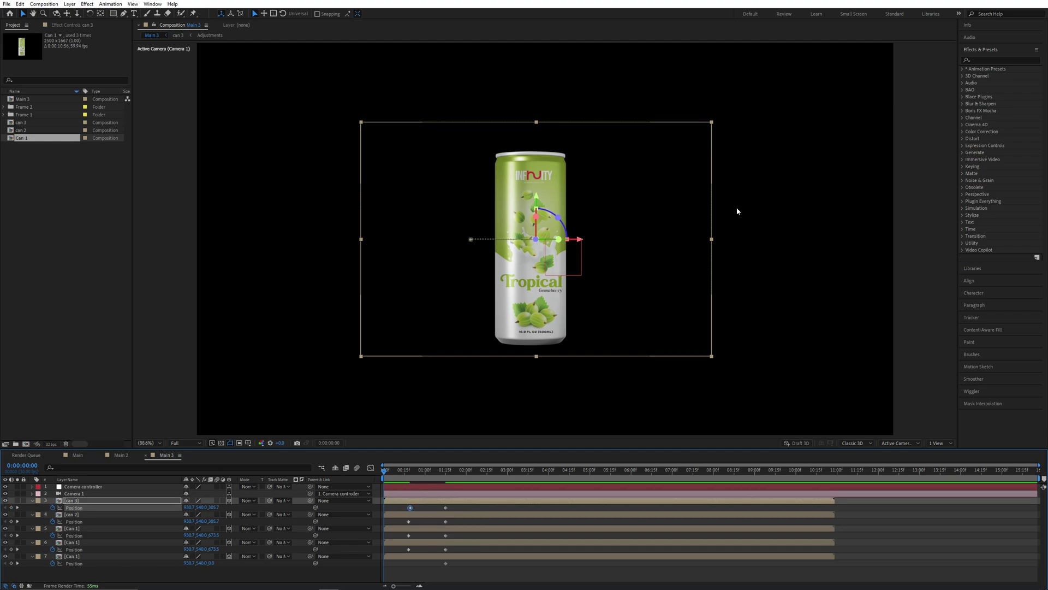
{"action": "left_click", "coordinate": [53, 563]}
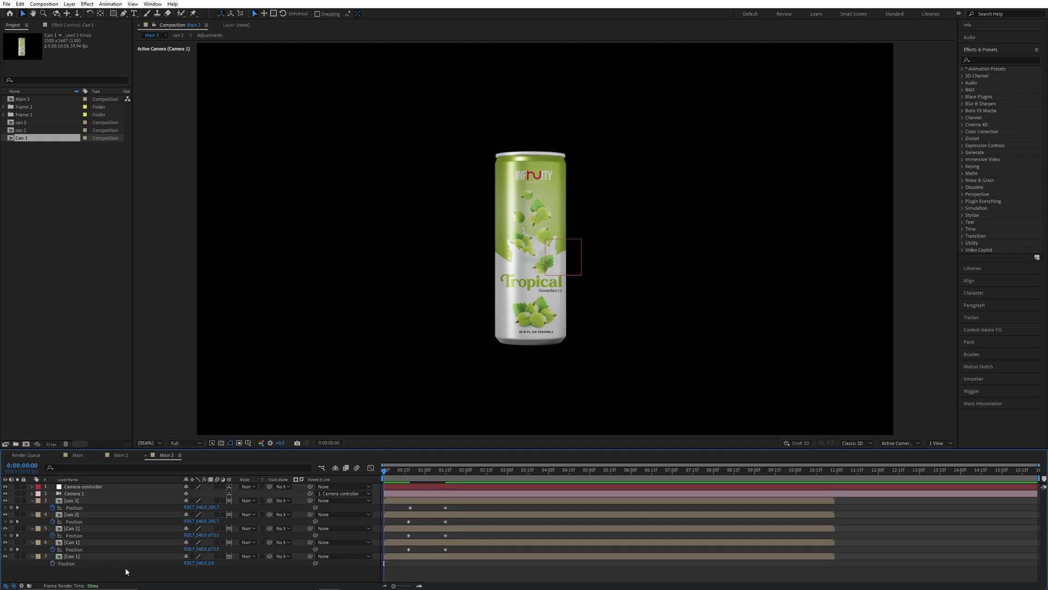
{"action": "left_click_drag", "start_coordinate": [477, 504], "coordinate": [390, 556]}
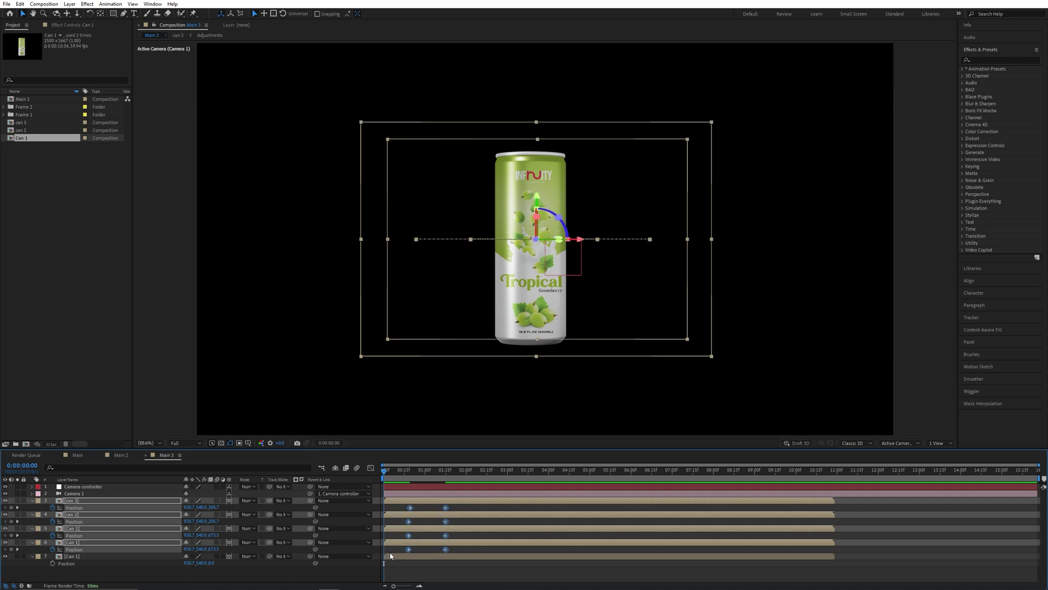
Apply Easy Ease to the cans' Position keyframes and replay the spreading motion
{"action": "key", "text": "F9"}
{"action": "left_click", "coordinate": [404, 480]}
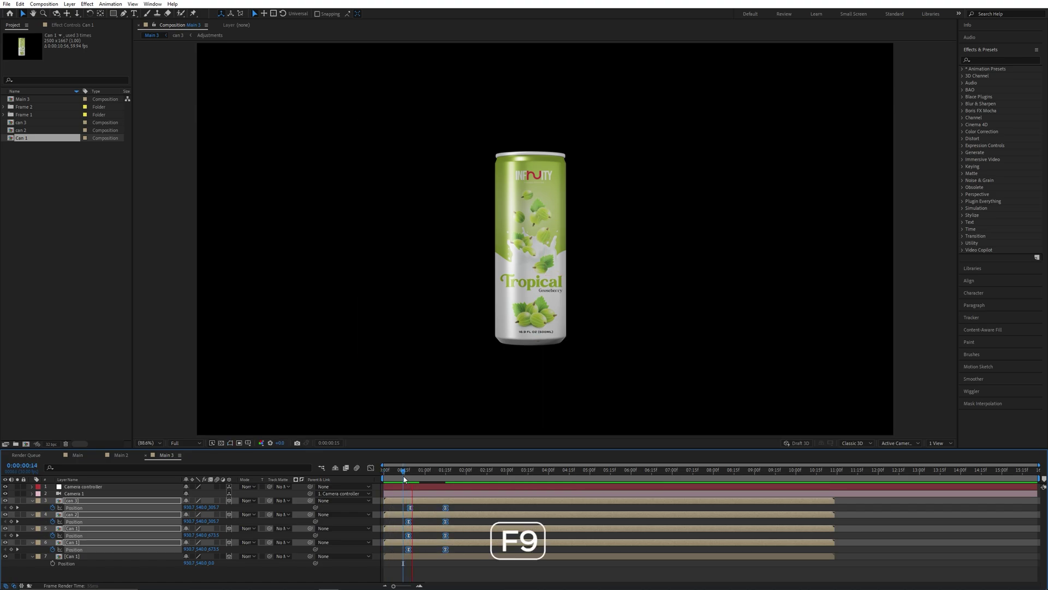
{"action": "key", "text": "space"}
{"action": "key", "text": "space"}
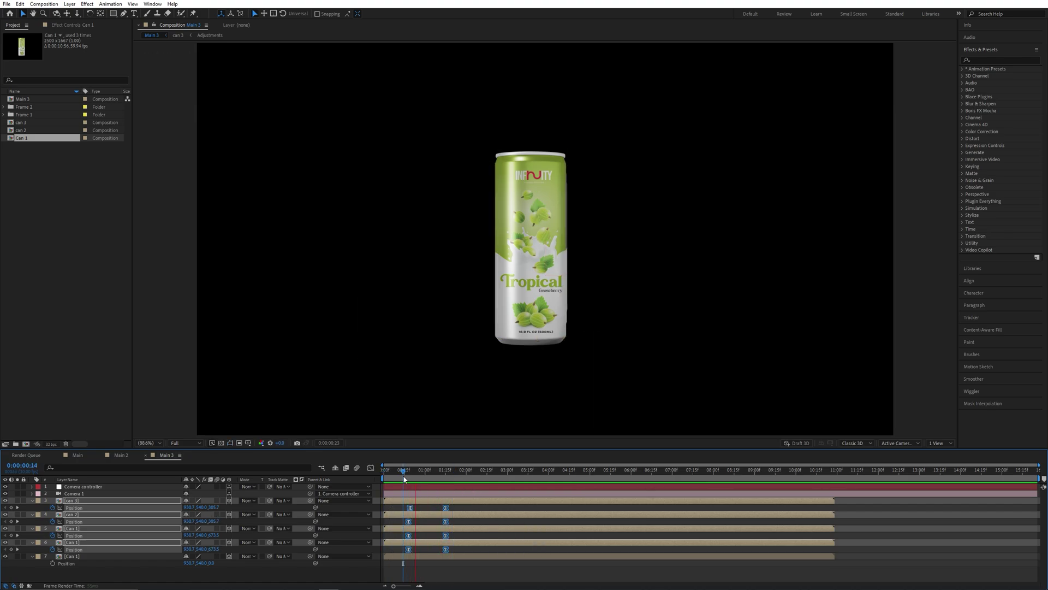
{"action": "key", "text": "space"}
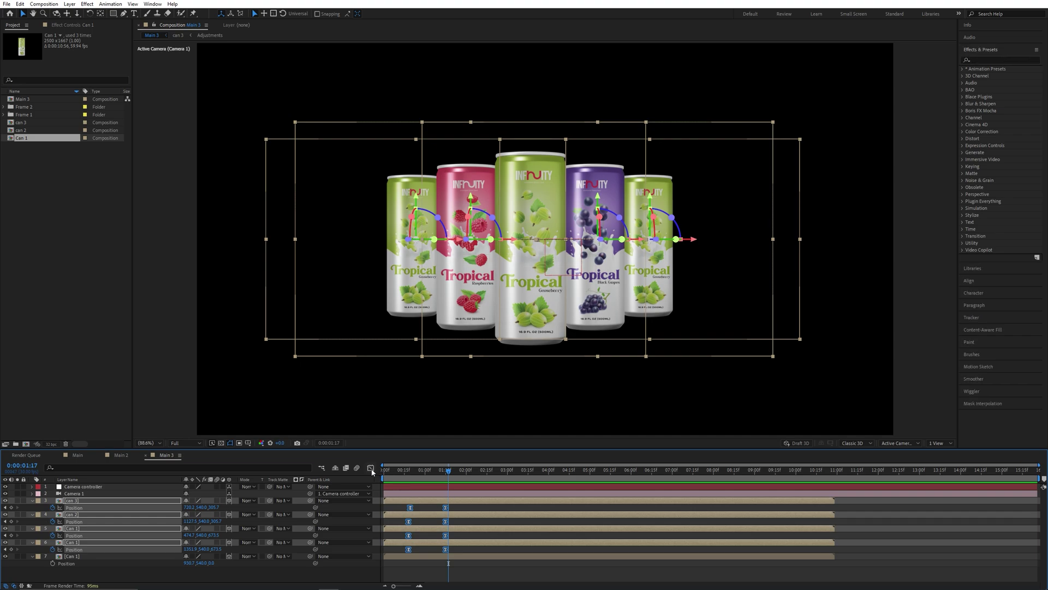
In the Graph Editor, shift the speed peak earlier so the cans burst out and settle smoothly
{"action": "left_click", "coordinate": [371, 468]}
{"action": "left_click_drag", "start_coordinate": [527, 529], "coordinate": [406, 587]}
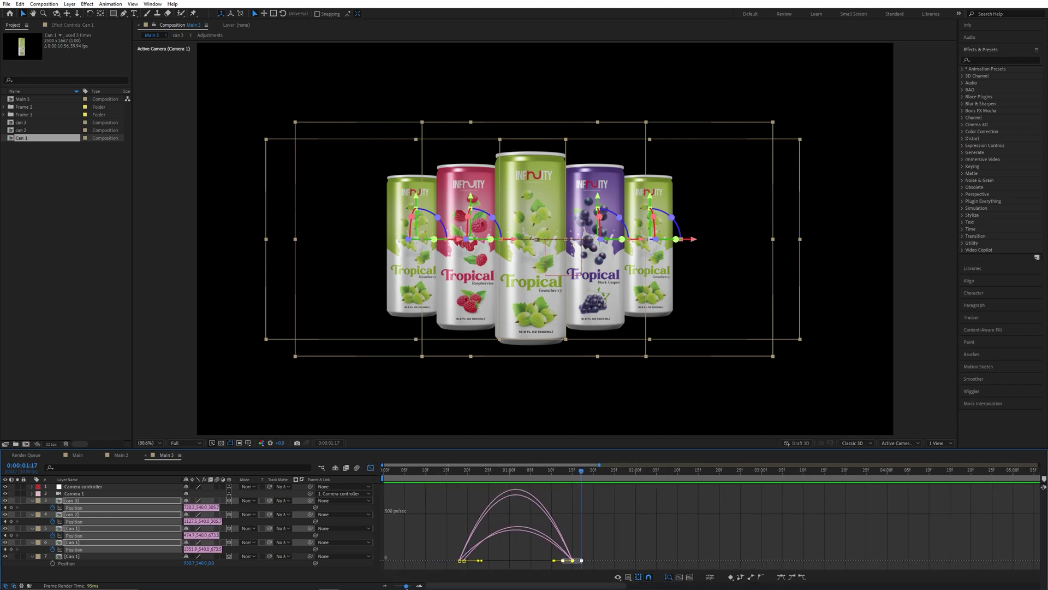
{"action": "left_click_drag", "start_coordinate": [553, 561], "coordinate": [529, 561]}
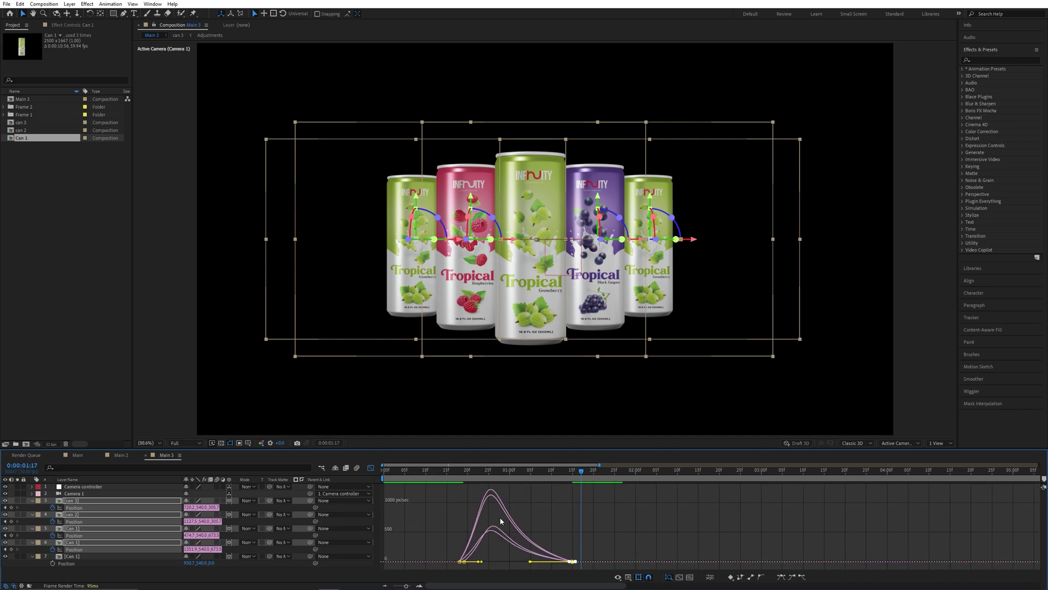
{"action": "left_click", "coordinate": [459, 479]}
{"action": "key", "text": "space"}
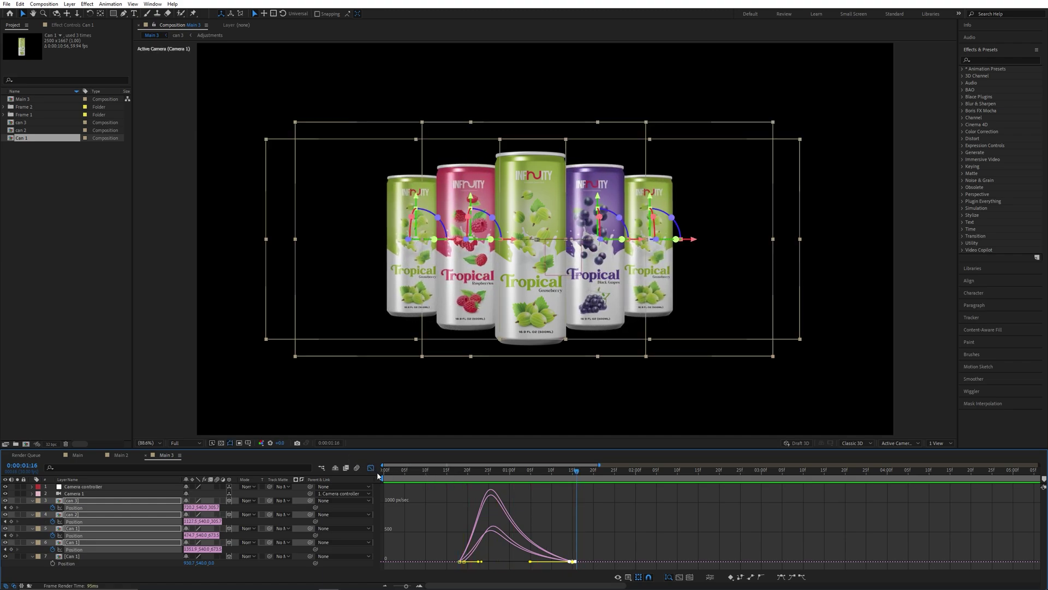
{"action": "left_click", "coordinate": [371, 469]}
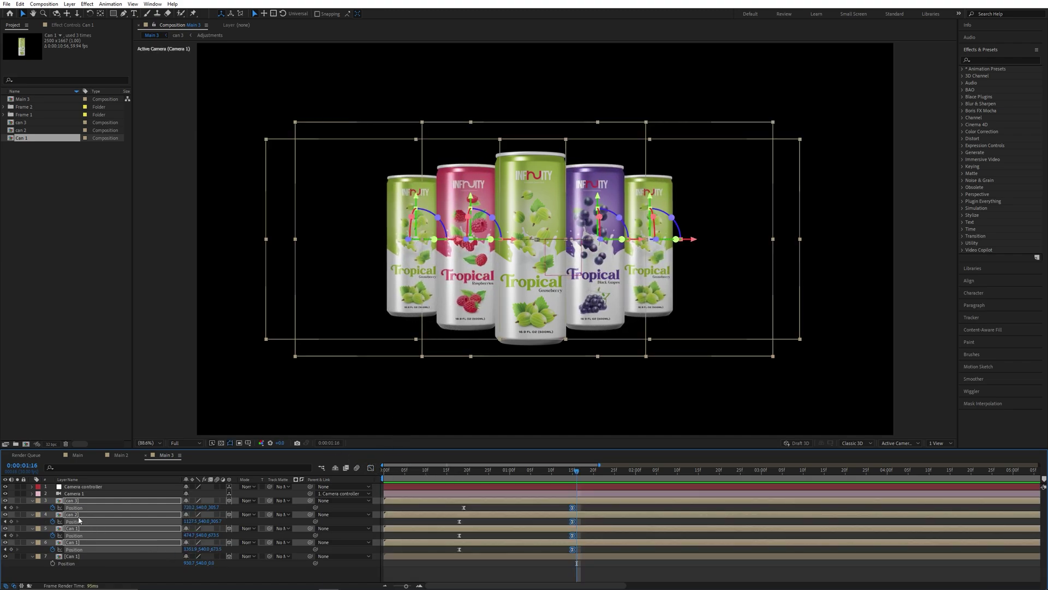
{"action": "left_click", "coordinate": [32, 500]}
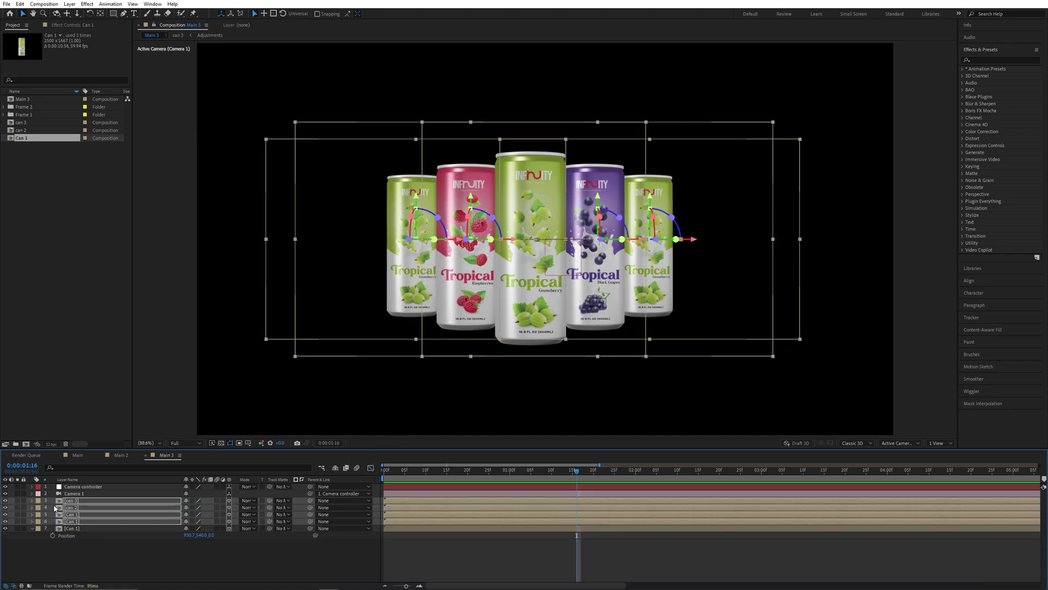
Duplicate the five can layers, label the copies Brown, and move them below the originals
{"action": "left_click", "coordinate": [90, 540]}
{"action": "left_click_drag", "start_coordinate": [109, 481], "coordinate": [115, 441]}
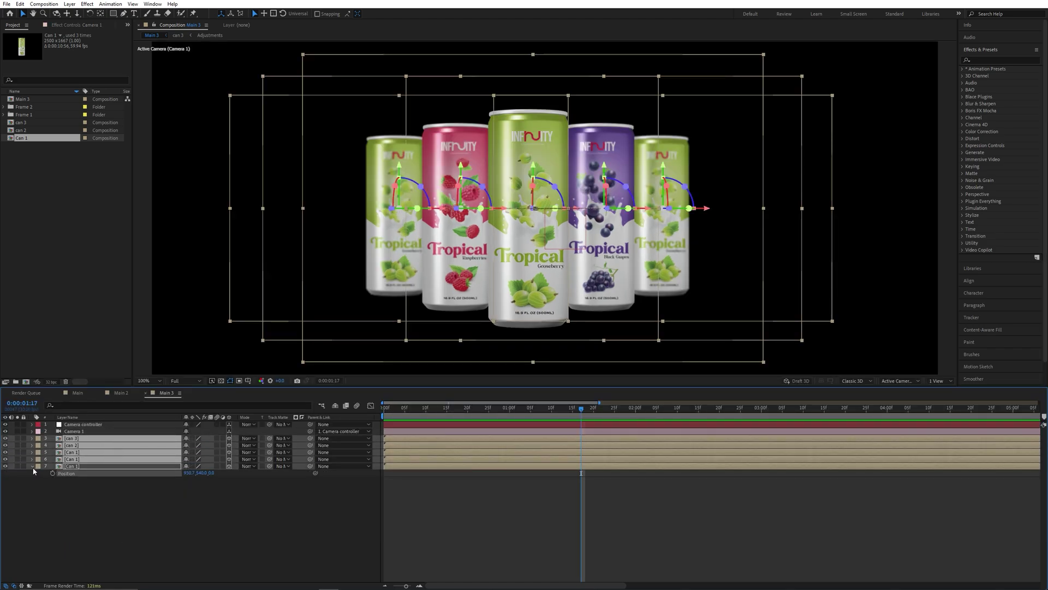
{"action": "left_click", "coordinate": [32, 466]}
{"action": "left_click", "coordinate": [69, 468], "text": "shift"}
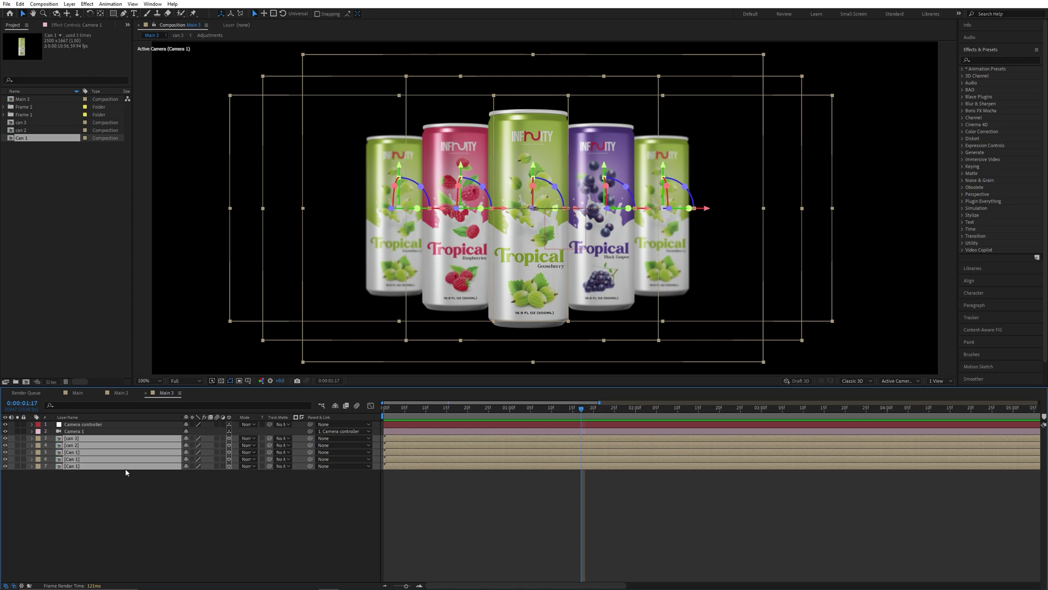
{"action": "key", "text": "ctrl+d"}
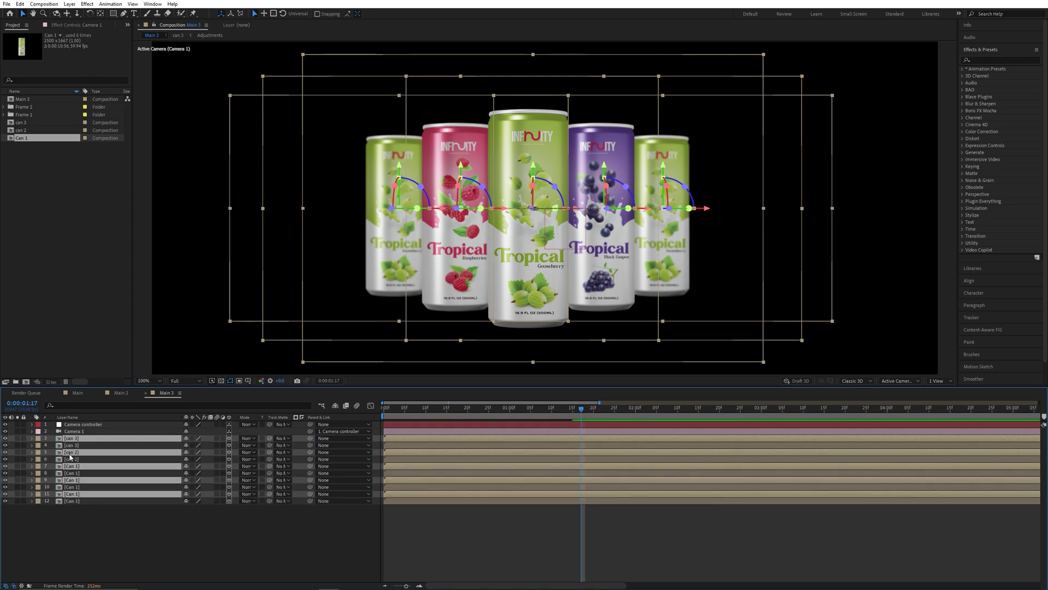
{"action": "left_click", "coordinate": [38, 440]}
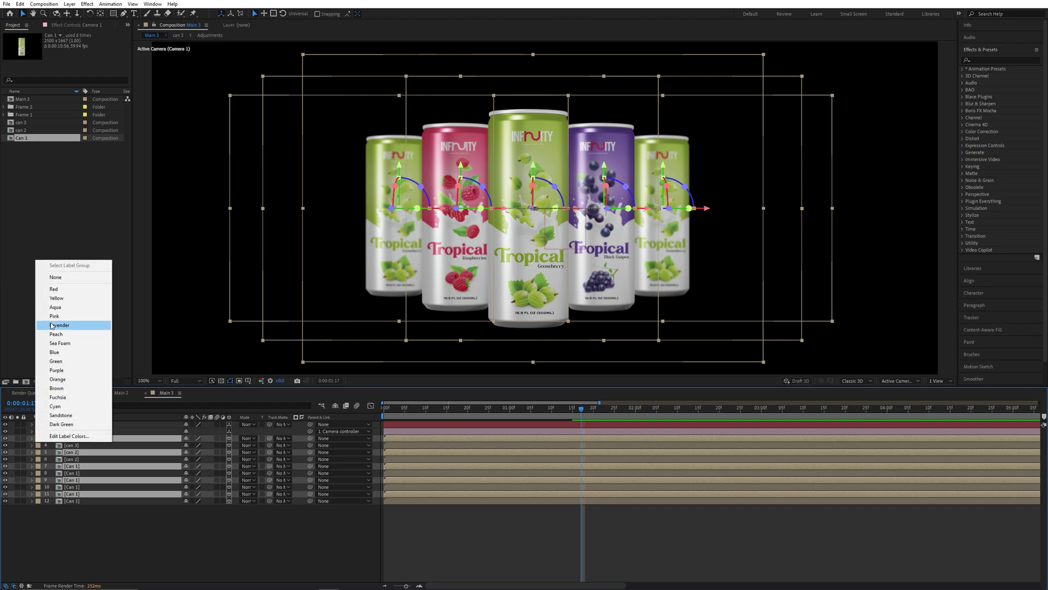
{"action": "left_click", "coordinate": [73, 389]}
{"action": "left_click_drag", "start_coordinate": [123, 479], "coordinate": [119, 523]}
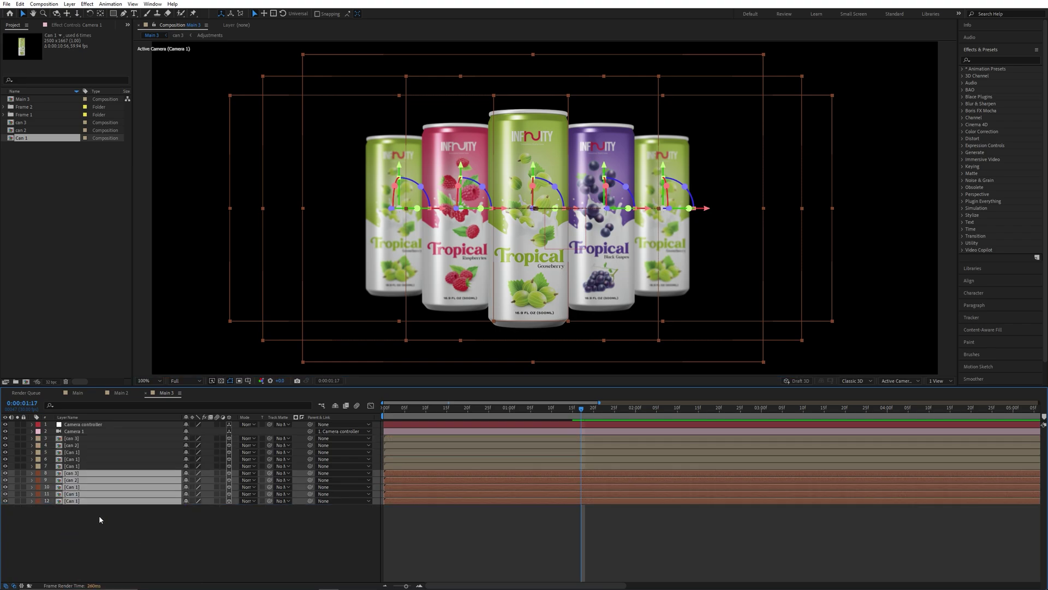
Flip the duplicated cans vertically with Transform > Flip Vertical
{"action": "right_click", "coordinate": [116, 472]}
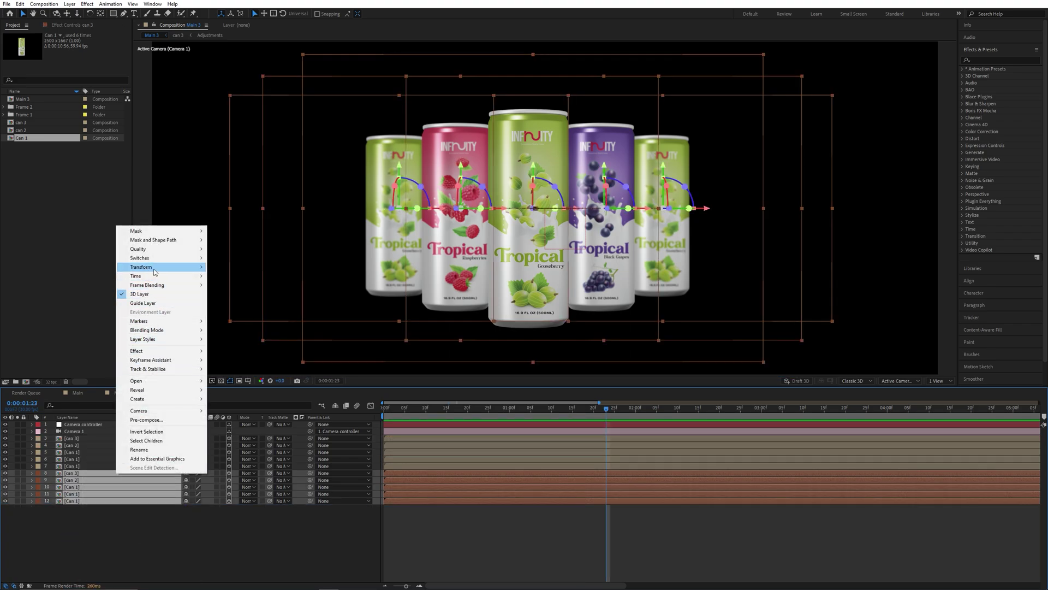
{"action": "mouse_move", "coordinate": [155, 268]}
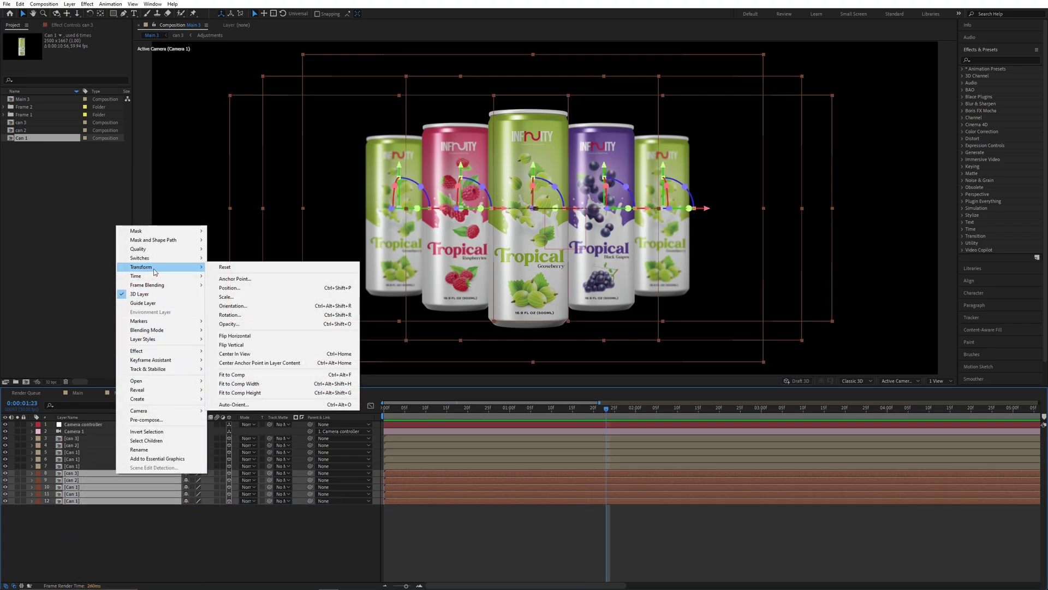
{"action": "left_click", "coordinate": [253, 346]}
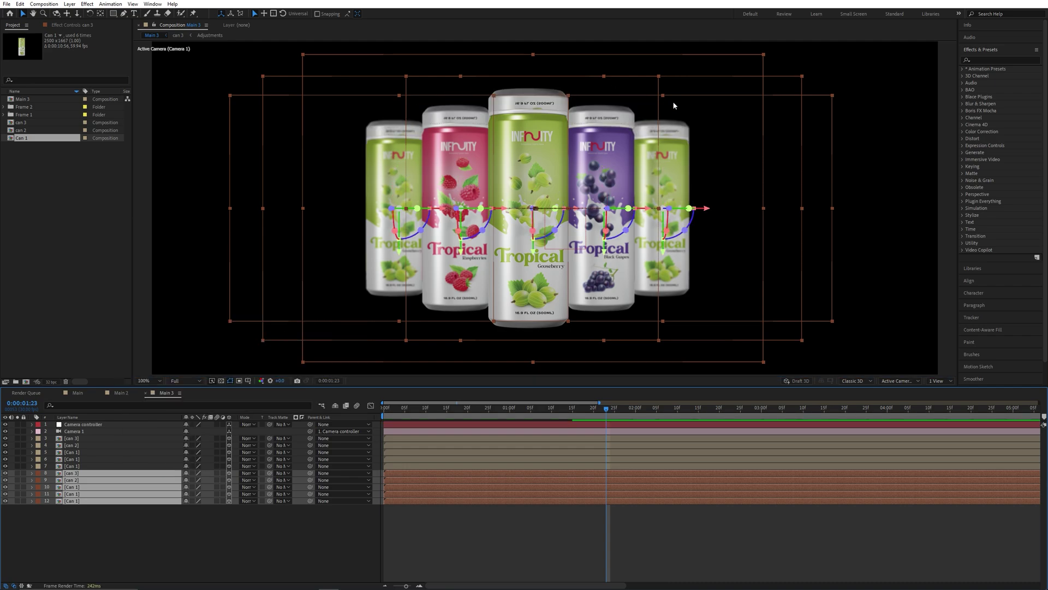
{"action": "left_click", "coordinate": [198, 530]}
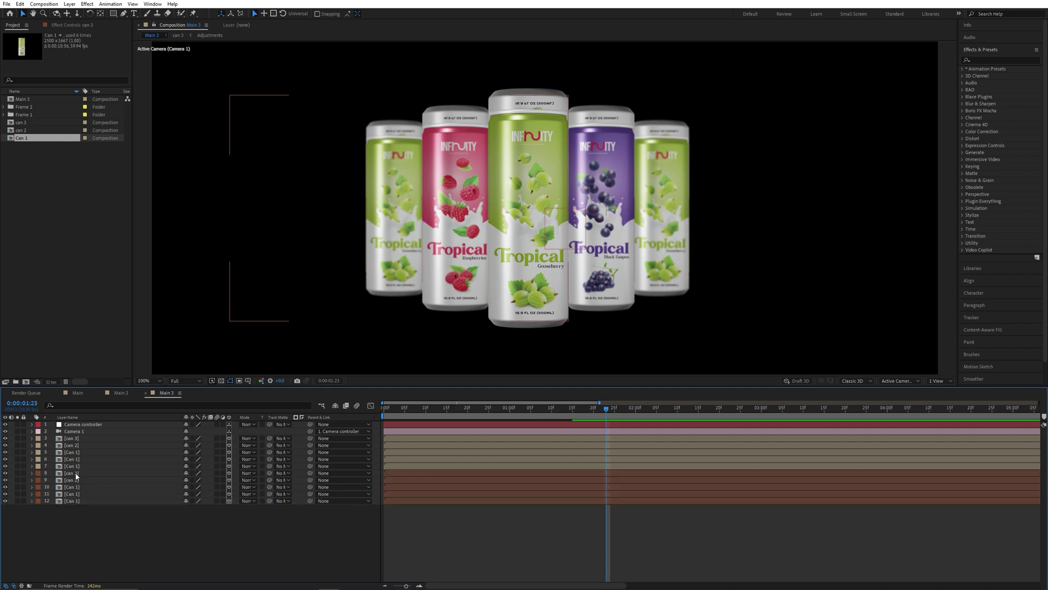
Apply the Transform effect to the duplicated can 3 (raspberry reflection) layer
{"action": "left_click", "coordinate": [81, 473]}
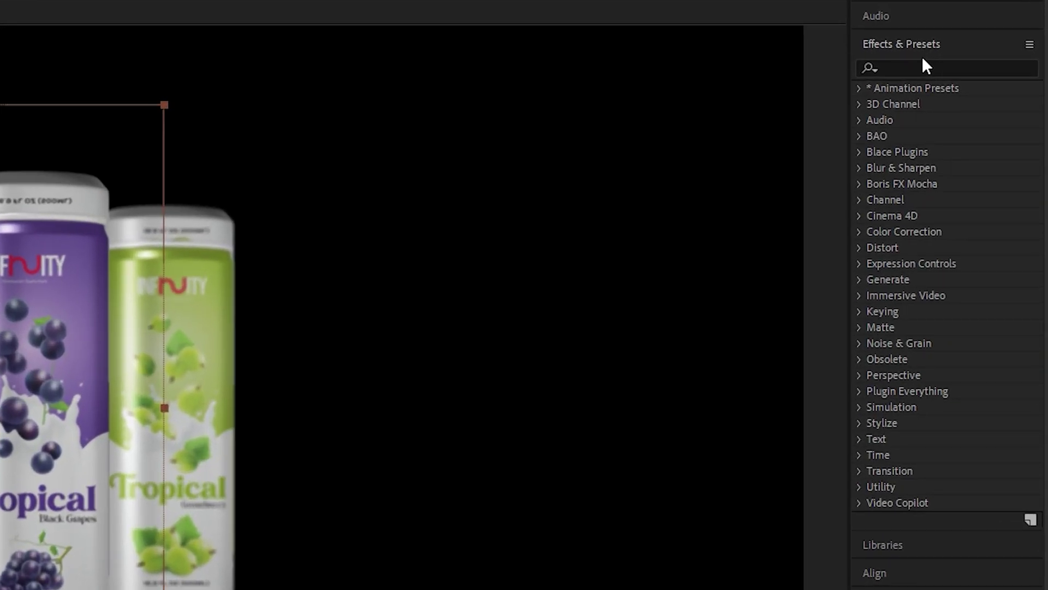
{"action": "left_click", "coordinate": [990, 59]}
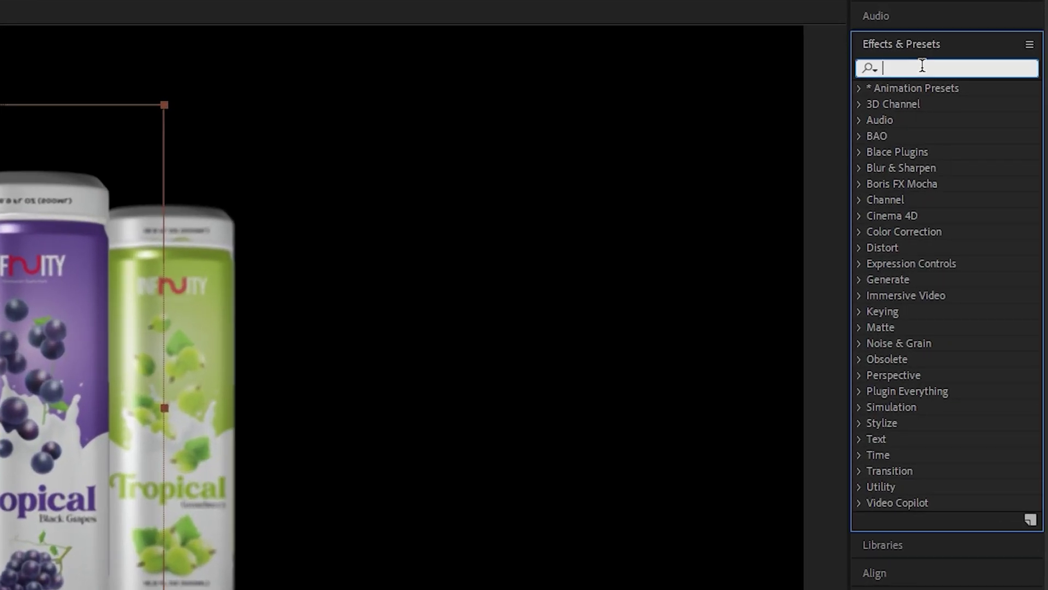
{"action": "type", "text": "trans"}
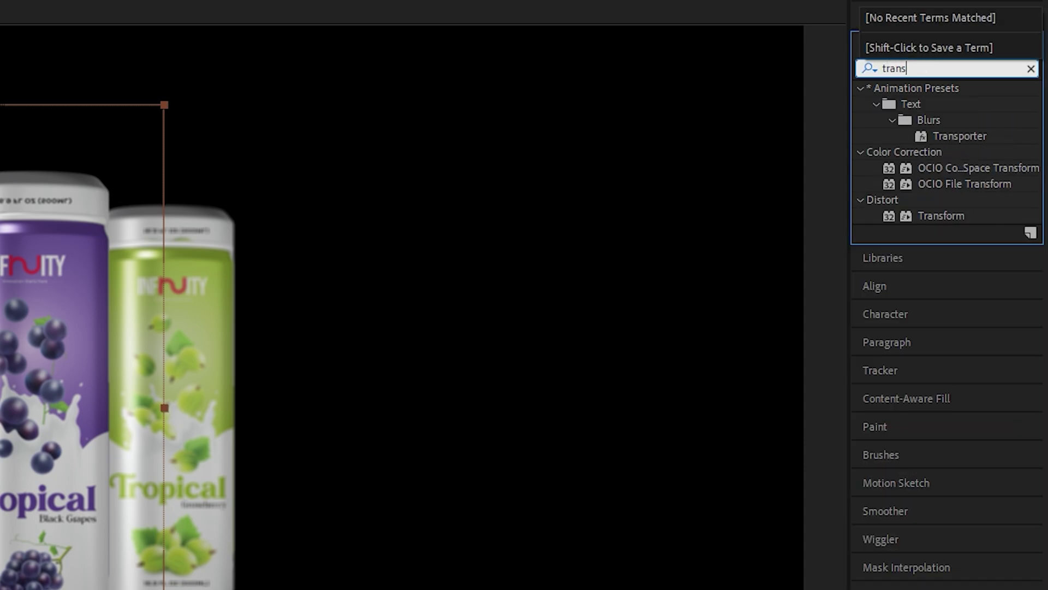
{"action": "left_click", "coordinate": [942, 218]}
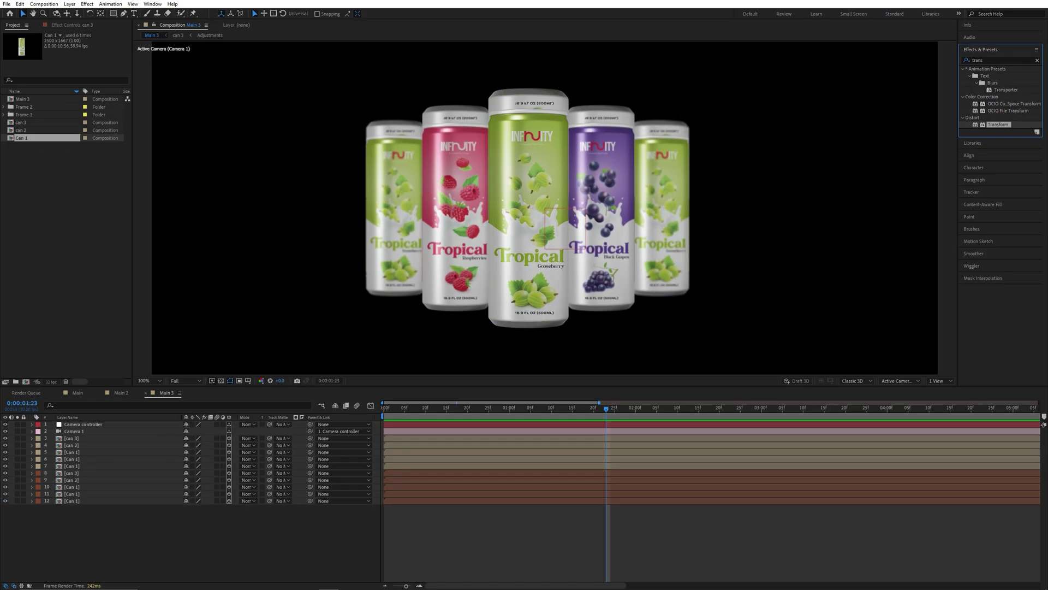
{"action": "left_click_drag", "start_coordinate": [998, 124], "coordinate": [82, 471]}
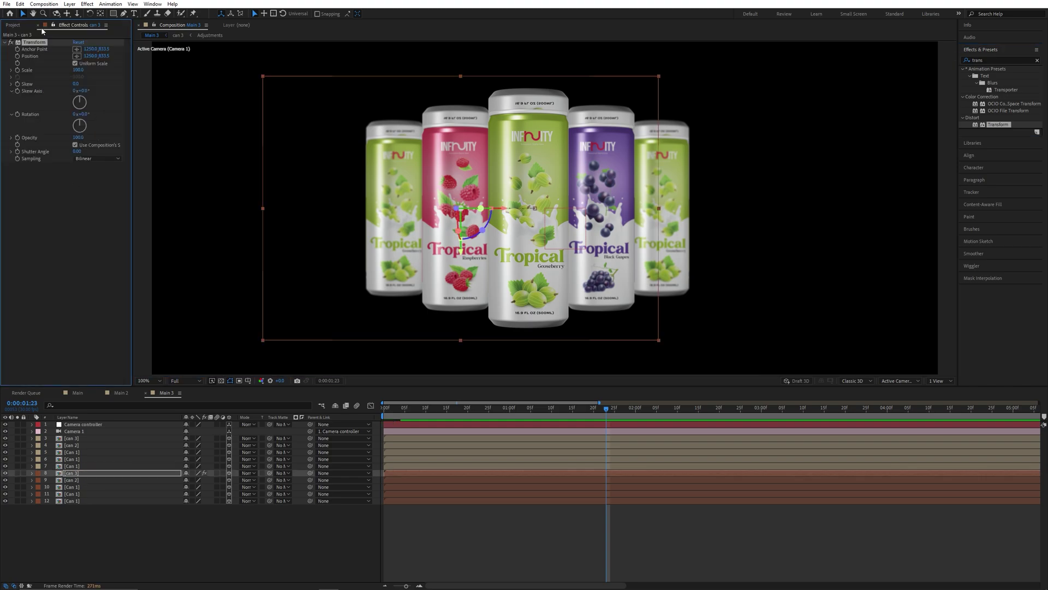
Set the raspberry reflection's Transform Position Y to -459.5 so it sits under its can
{"action": "left_click_drag", "start_coordinate": [104, 56], "coordinate": [1, 82]}
{"action": "left_click_drag", "start_coordinate": [105, 56], "coordinate": [41, 66]}
{"action": "scroll", "coordinate": [468, 310], "scroll_direction": "up", "scroll_amount": 1}
{"action": "left_click_drag", "start_coordinate": [468, 309], "coordinate": [524, 73]}
{"action": "left_click", "coordinate": [105, 56]}
{"action": "key", "text": "Down"}
{"action": "key", "text": "Down"}
{"action": "key", "text": "Down"}
{"action": "key", "text": "Down"}
{"action": "key", "text": "Down"}
{"action": "key", "text": "Down"}
{"action": "left_click", "coordinate": [39, 44]}
Copy the Transform effect and paste it onto reflection layers 9–12
{"action": "key", "text": "ctrl+c"}
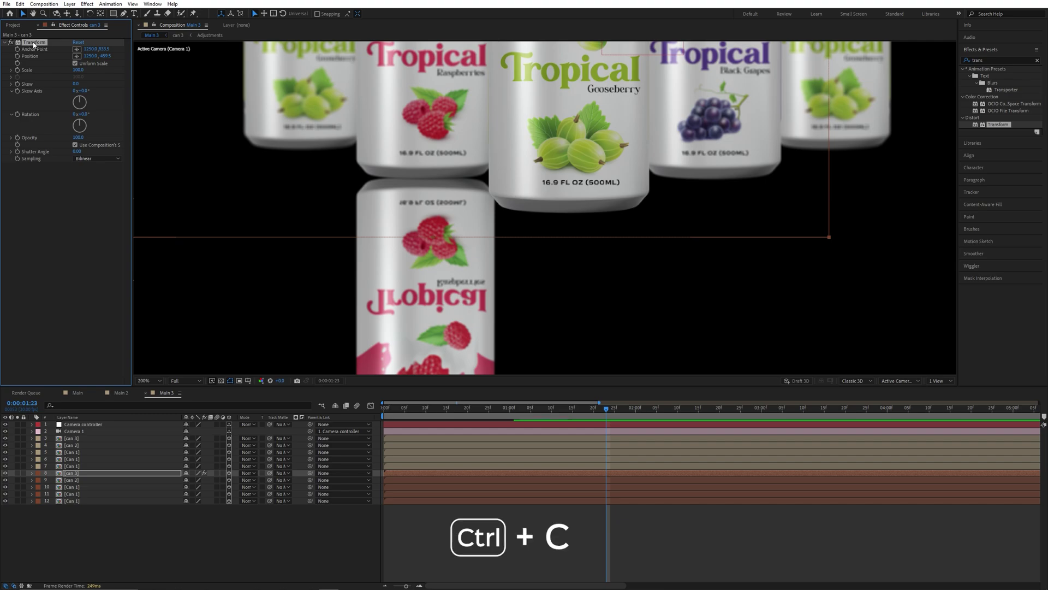
{"action": "left_click_drag", "start_coordinate": [70, 547], "coordinate": [102, 481]}
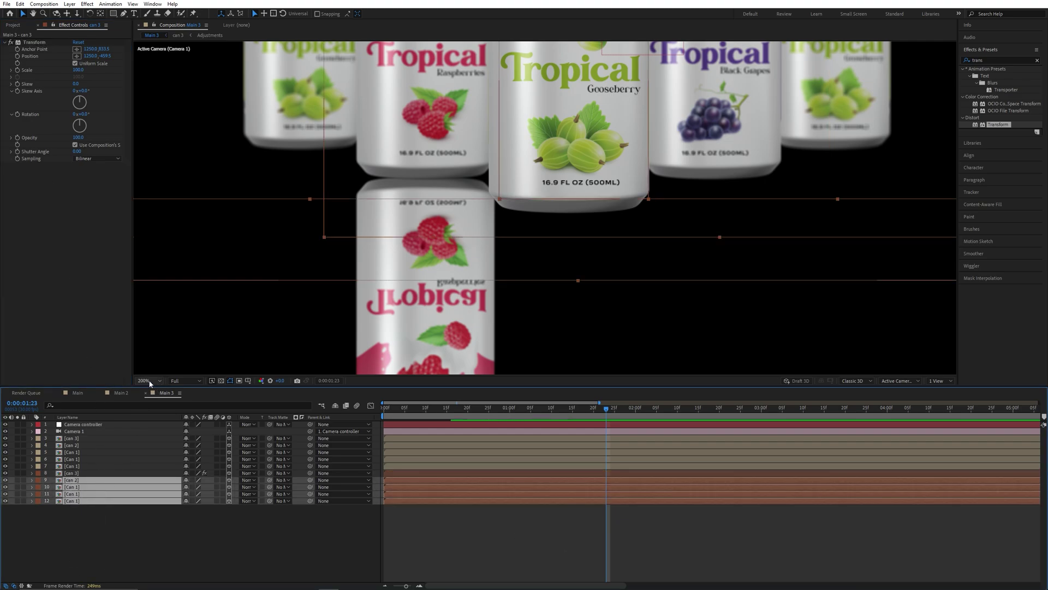
{"action": "left_click", "coordinate": [152, 380]}
{"action": "left_click", "coordinate": [152, 388]}
{"action": "key", "text": "ctrl+v"}
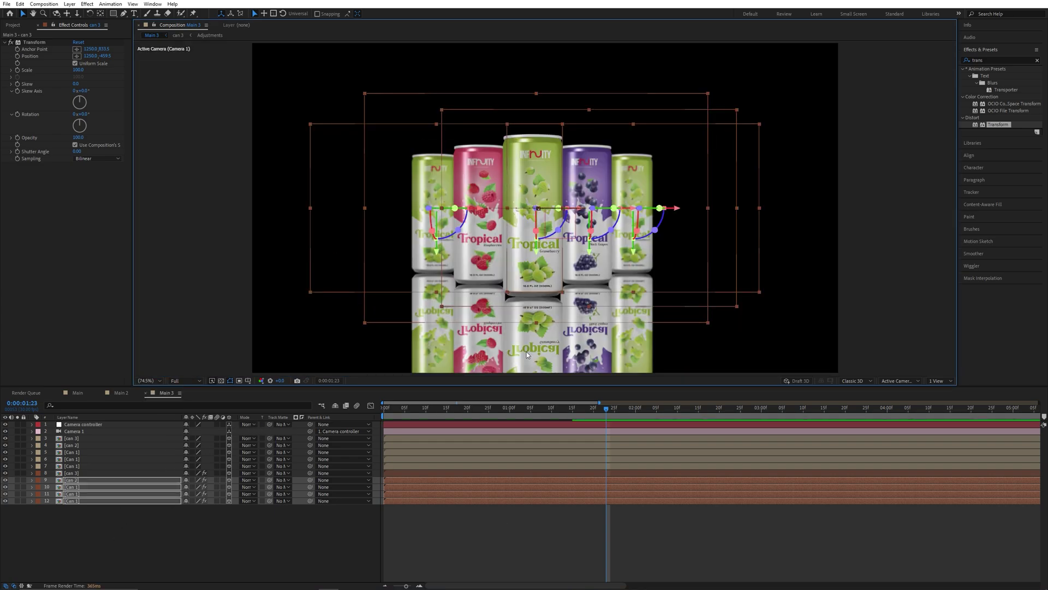
{"action": "left_click", "coordinate": [178, 557]}
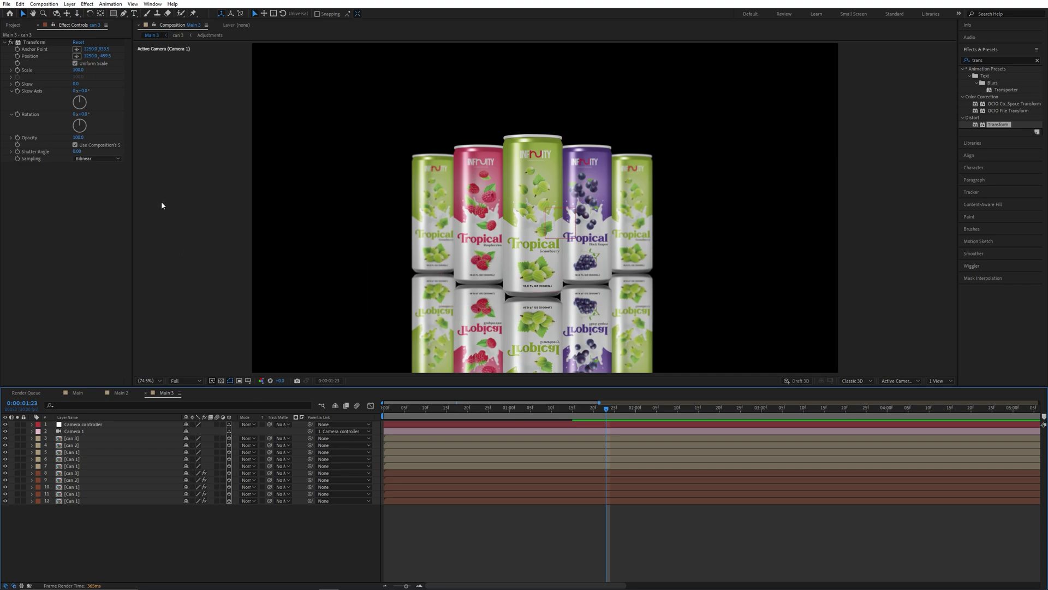
Create a comp-sized rectangle shape layer below the cans, rename it 'floor' and make it 3D
{"action": "double_click", "coordinate": [116, 16]}
{"action": "left_click_drag", "start_coordinate": [82, 424], "coordinate": [114, 497]}
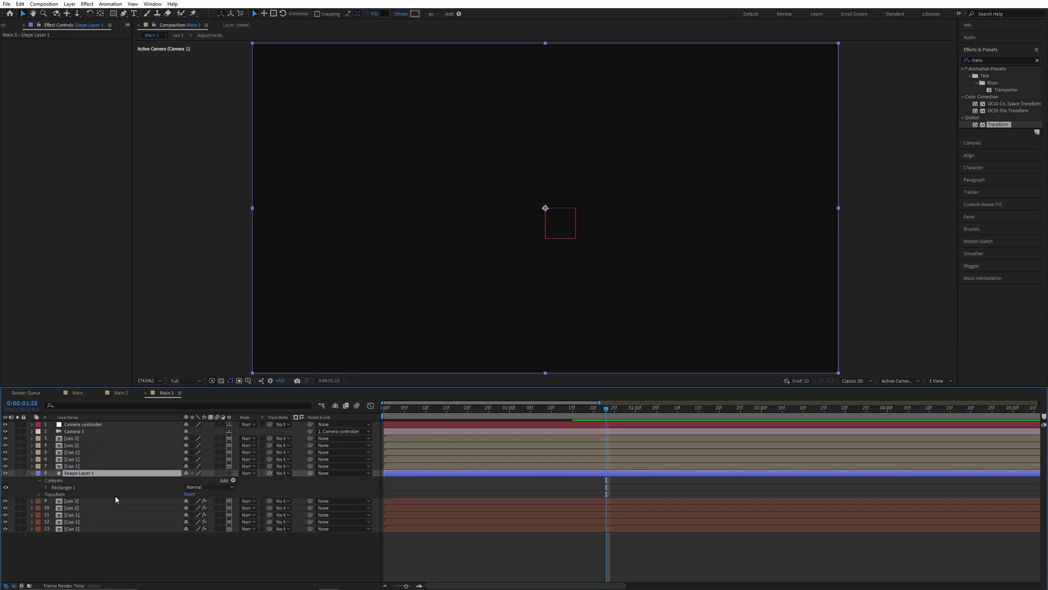
{"action": "left_click", "coordinate": [36, 475]}
{"action": "key", "text": "Return"}
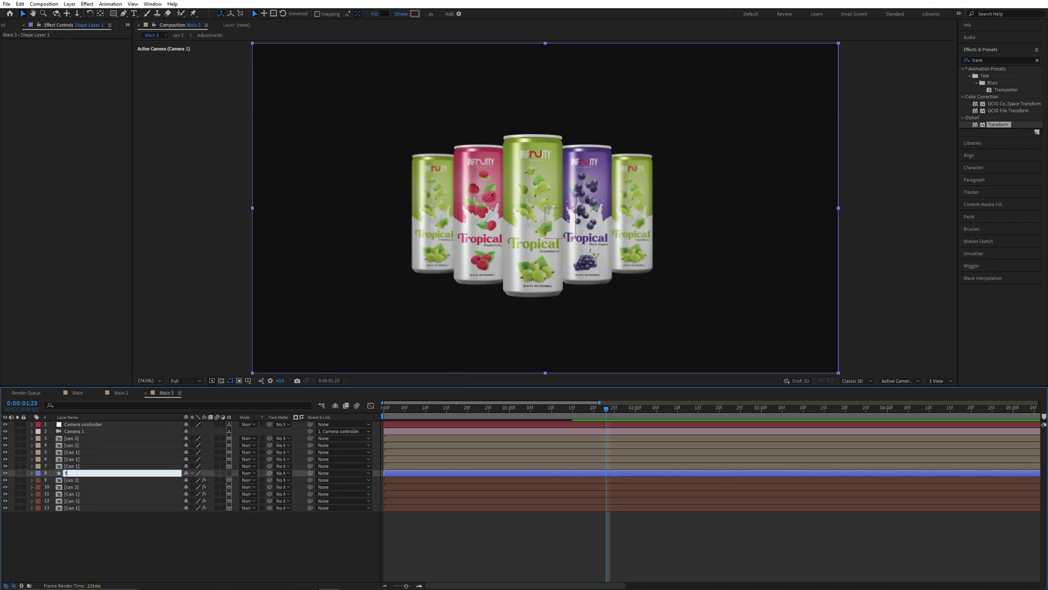
{"action": "type", "text": "floor"}
{"action": "key", "text": "Return"}
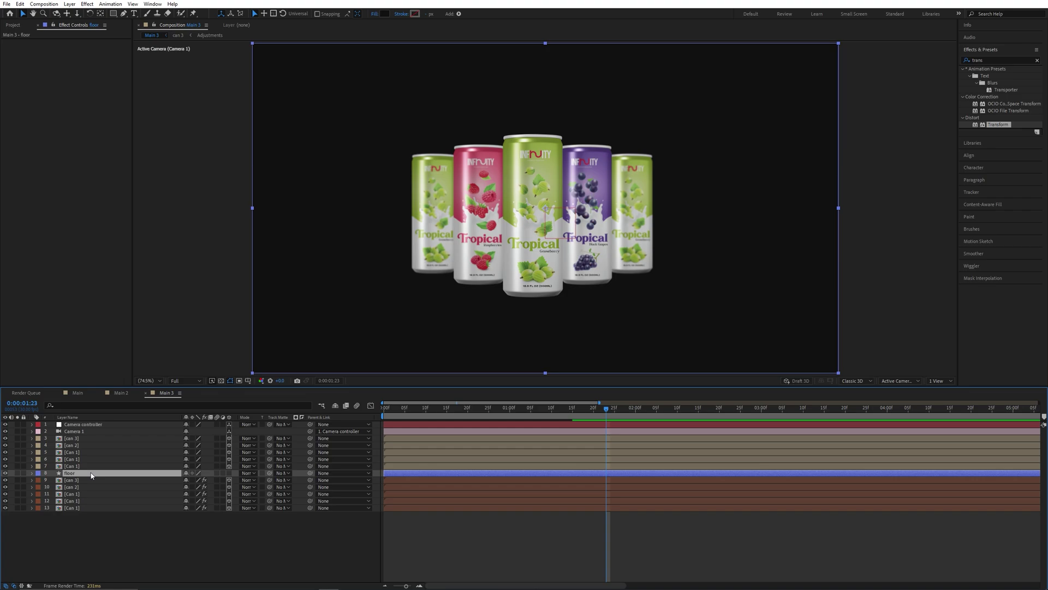
{"action": "left_click", "coordinate": [229, 475]}
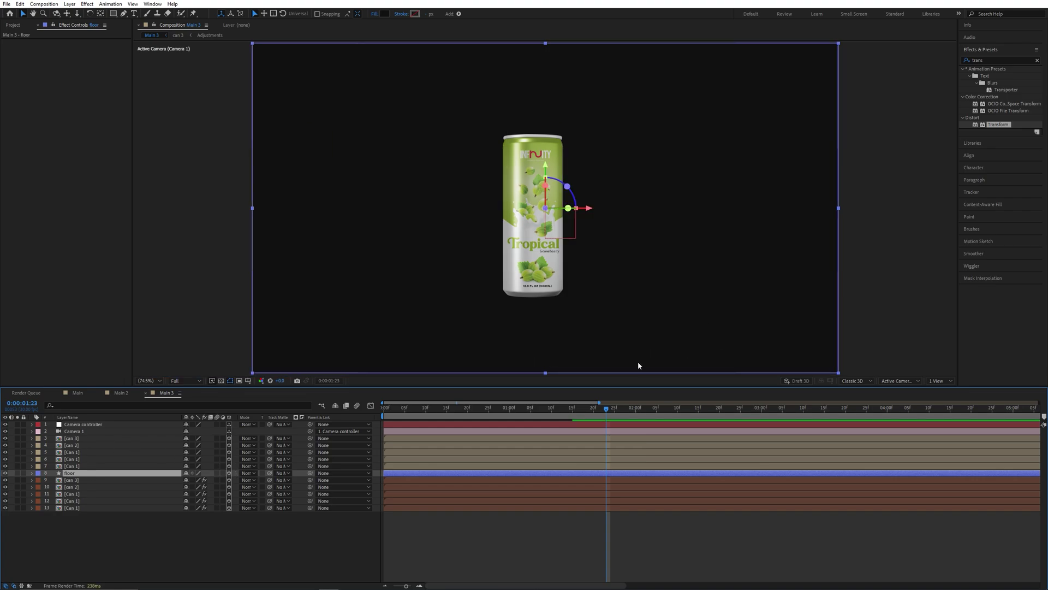
In Custom View 1, set the floor's X Rotation to -90° so it lies flat
{"action": "left_click", "coordinate": [912, 381]}
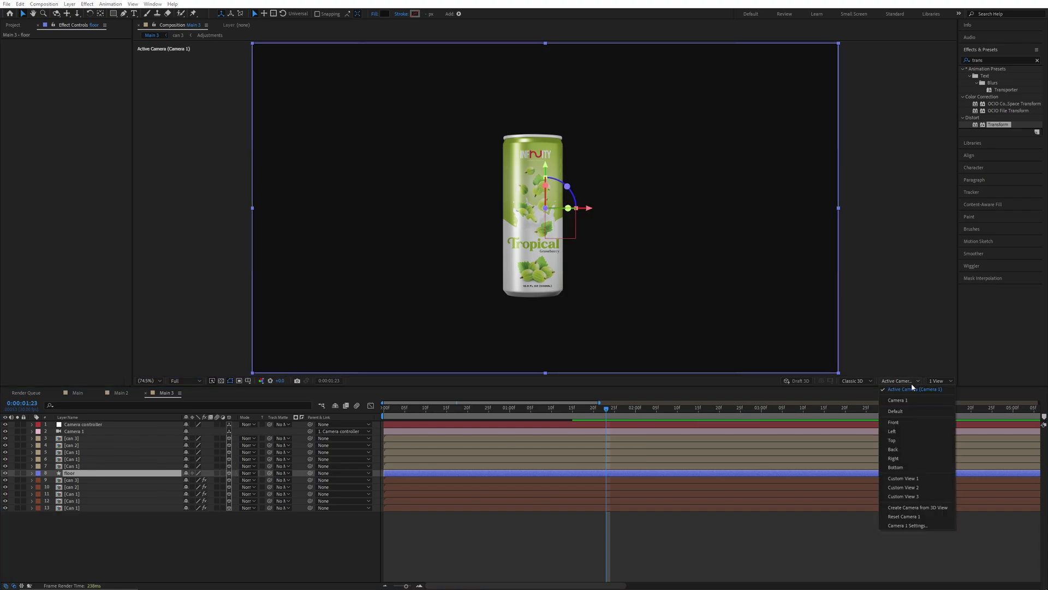
{"action": "left_click", "coordinate": [917, 479]}
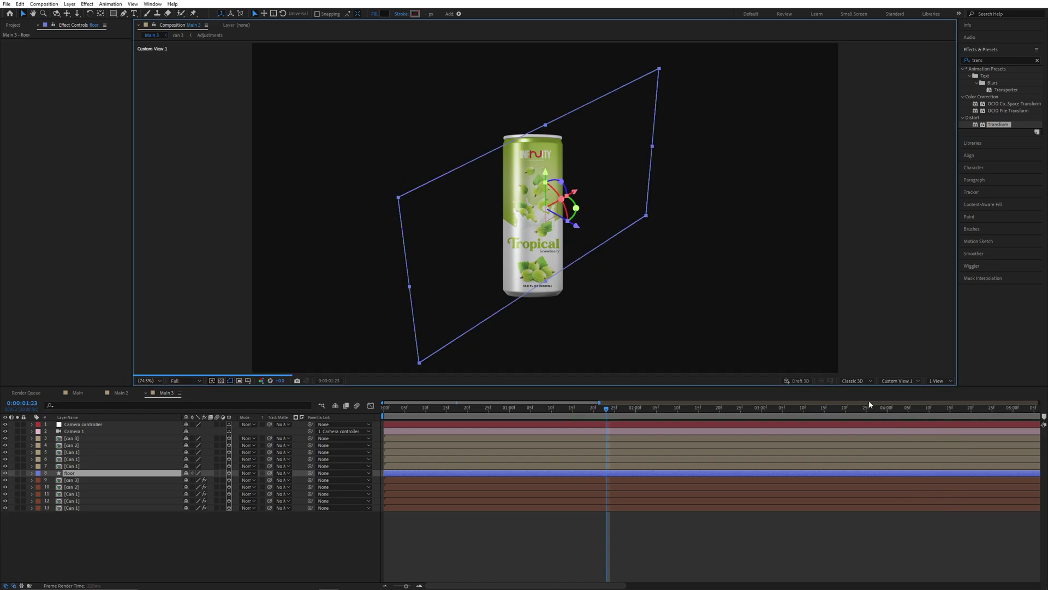
{"action": "key", "text": "r"}
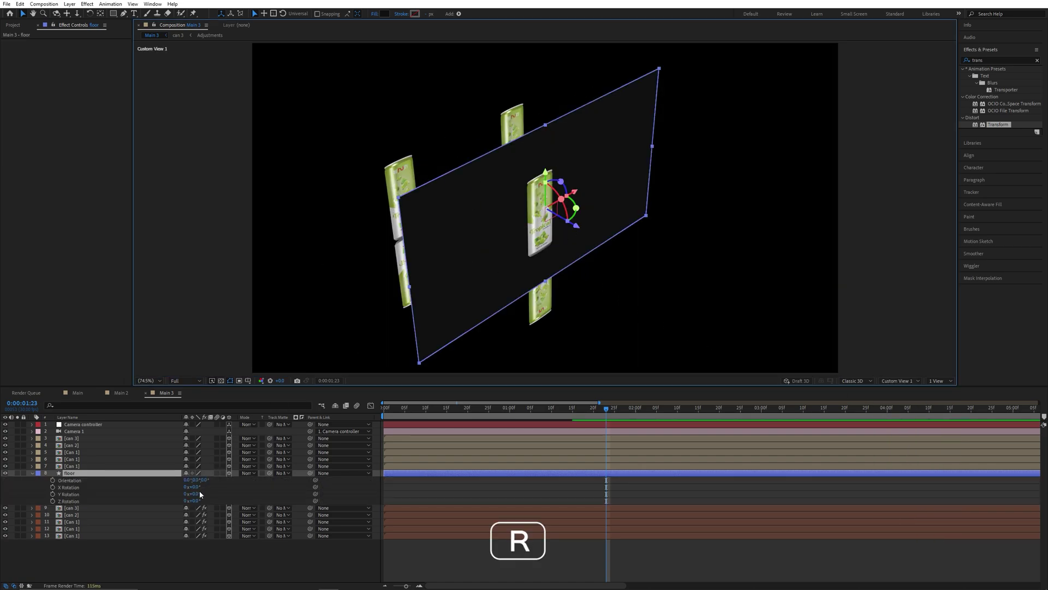
{"action": "left_click_drag", "start_coordinate": [198, 490], "coordinate": [202, 487]}
{"action": "left_click", "coordinate": [202, 487]}
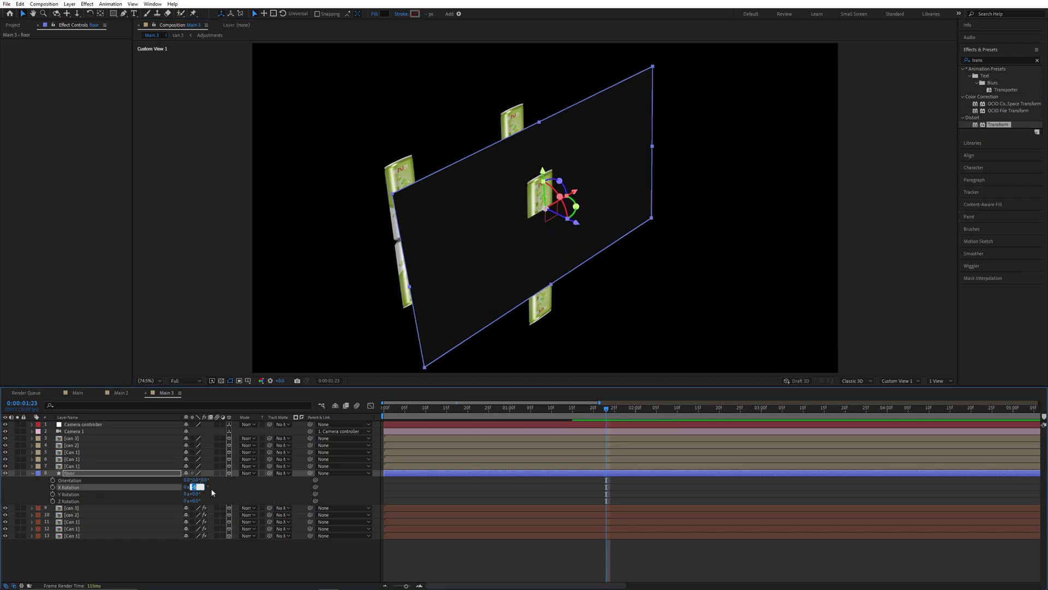
{"action": "type", "text": "-5"}
{"action": "key", "text": "Return"}
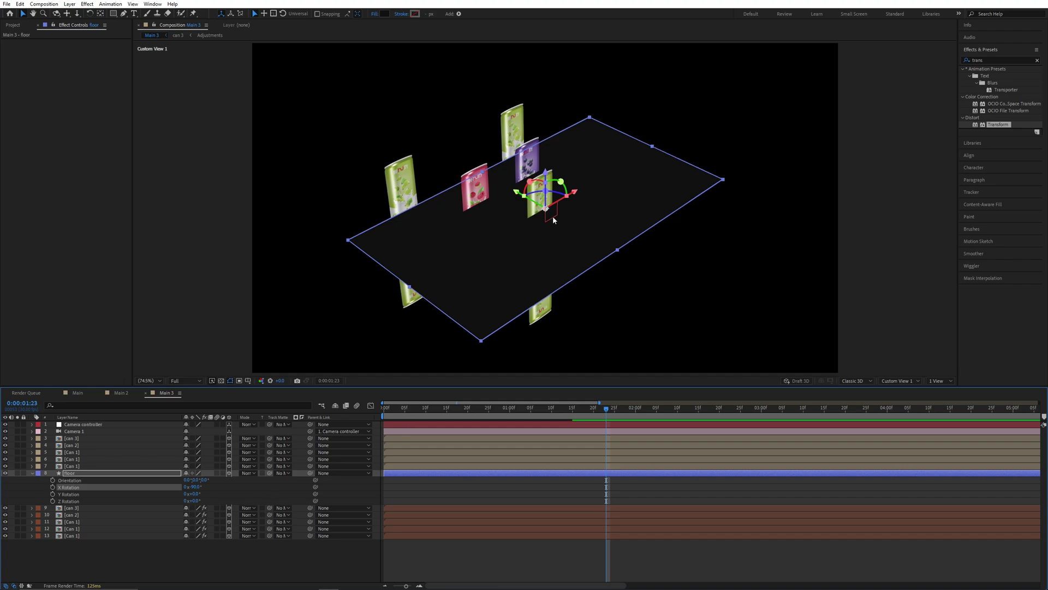
Lower the floor until the cans stand on it
{"action": "left_click_drag", "start_coordinate": [544, 177], "coordinate": [528, 220]}
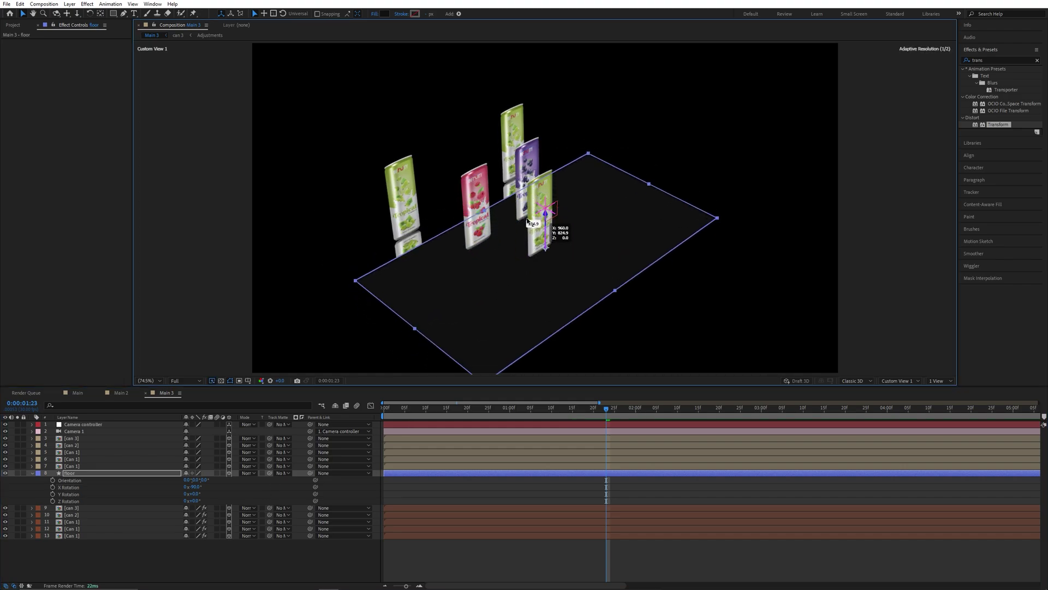
{"action": "scroll", "coordinate": [532, 264], "scroll_direction": "up", "scroll_amount": 2}
{"action": "left_click_drag", "start_coordinate": [535, 351], "coordinate": [495, 208]}
{"action": "scroll", "coordinate": [516, 194], "scroll_direction": "up", "scroll_amount": 1}
{"action": "left_click_drag", "start_coordinate": [498, 163], "coordinate": [497, 162]}
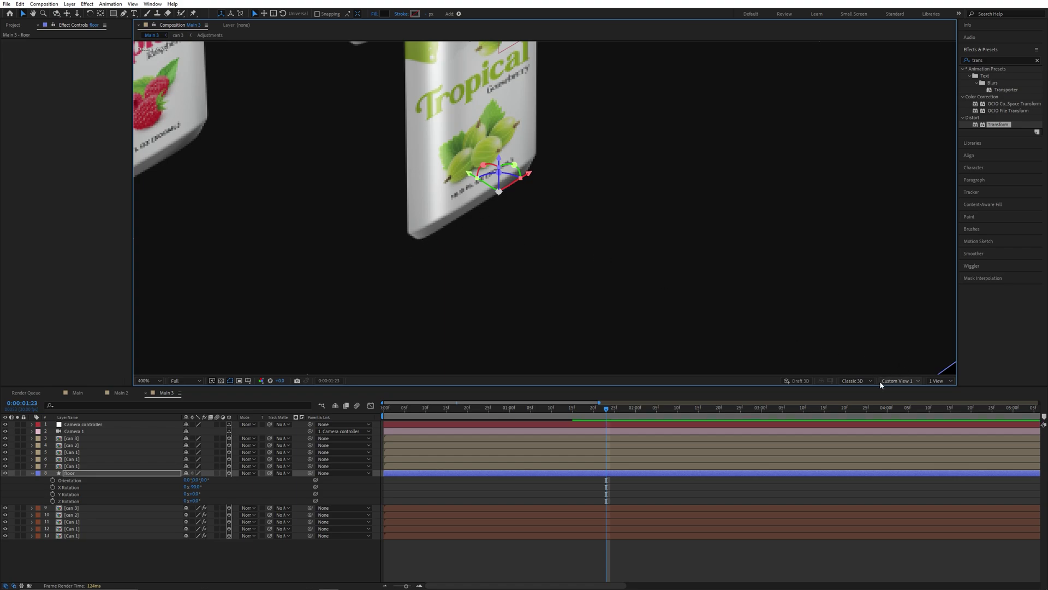
{"action": "scroll", "coordinate": [525, 207], "scroll_direction": "down", "scroll_amount": 3}
Scale the floor up to 351% and shift it sideways along X
{"action": "key", "text": "s"}
{"action": "left_click", "coordinate": [164, 475]}
{"action": "key", "text": "s"}
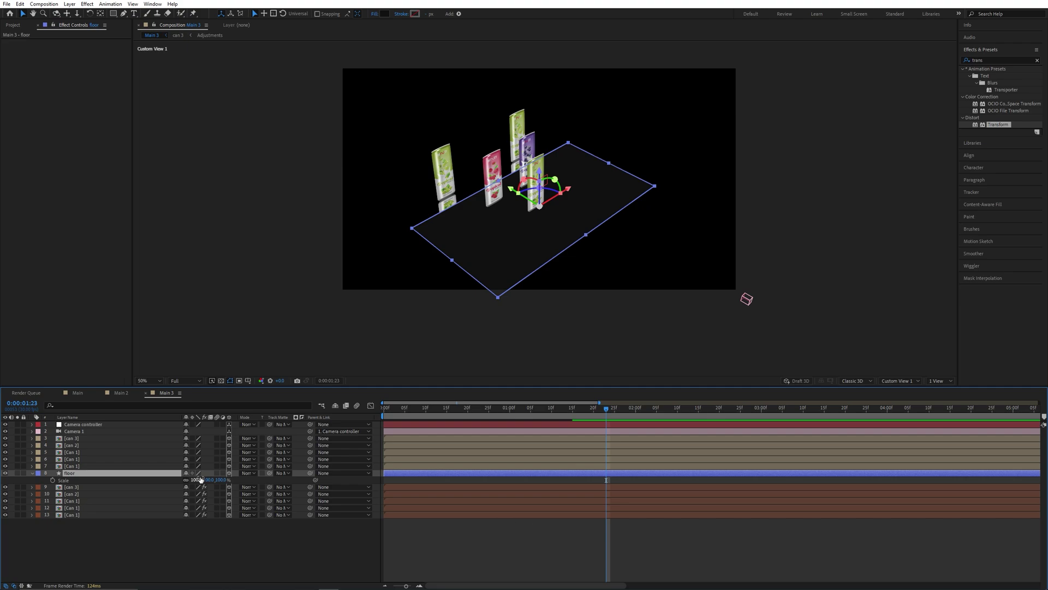
{"action": "left_click_drag", "start_coordinate": [200, 479], "coordinate": [276, 478]}
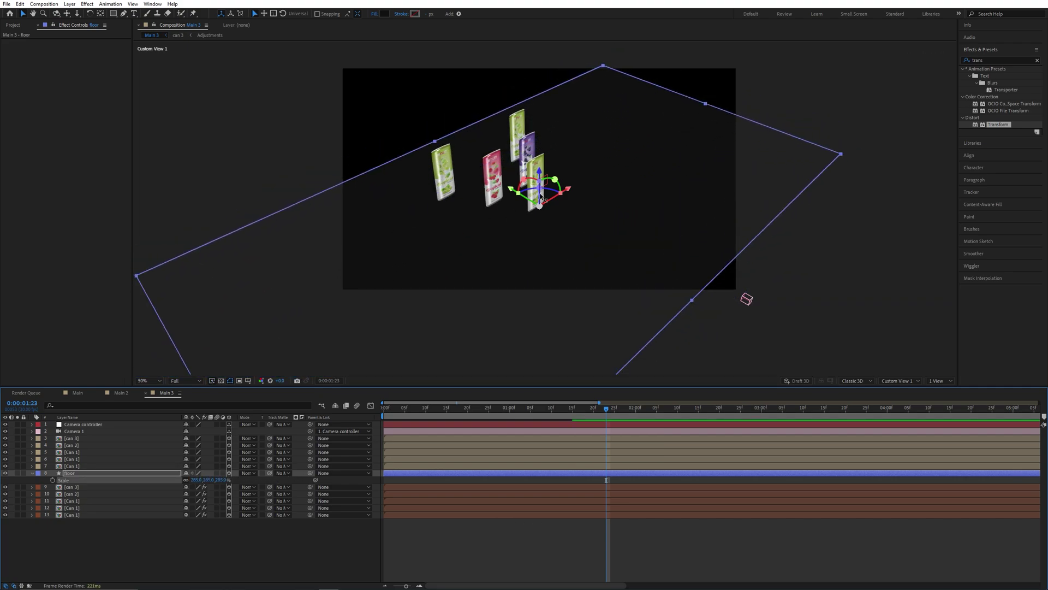
{"action": "left_click_drag", "start_coordinate": [568, 193], "coordinate": [633, 134]}
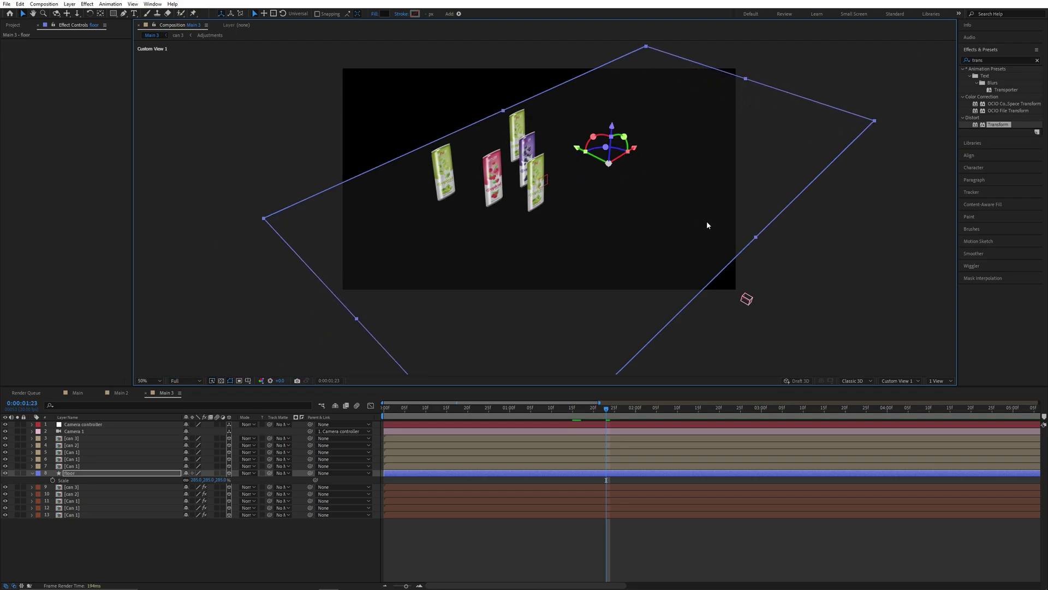
Back in the Active Camera view, fine-tune the floor's height to meet the cans
{"action": "left_click", "coordinate": [898, 381]}
{"action": "left_click", "coordinate": [896, 389]}
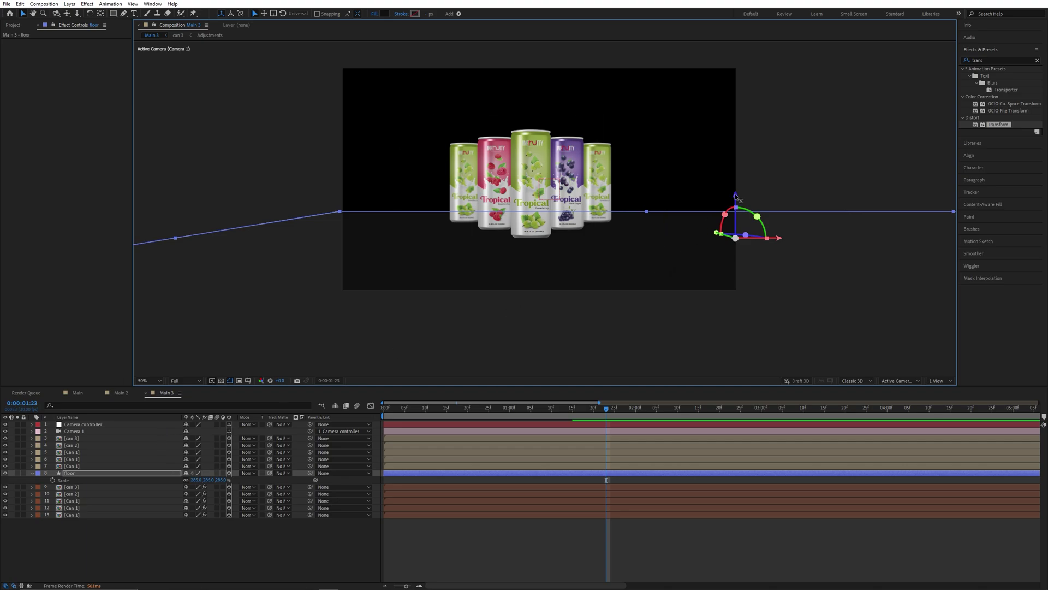
{"action": "left_click_drag", "start_coordinate": [735, 196], "coordinate": [635, 220]}
{"action": "key", "text": "period"}
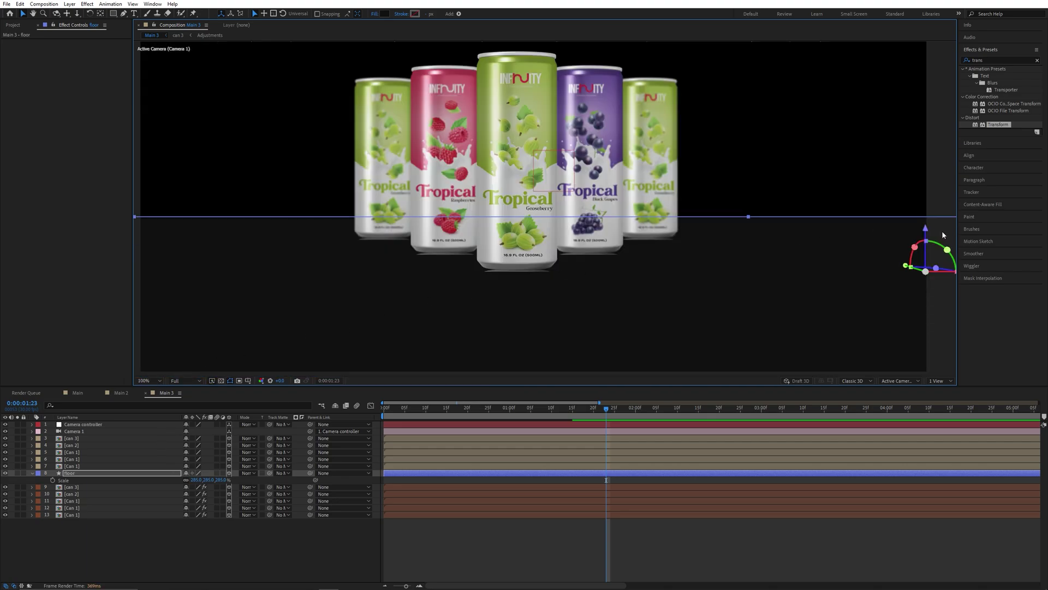
{"action": "left_click_drag", "start_coordinate": [926, 230], "coordinate": [927, 225]}
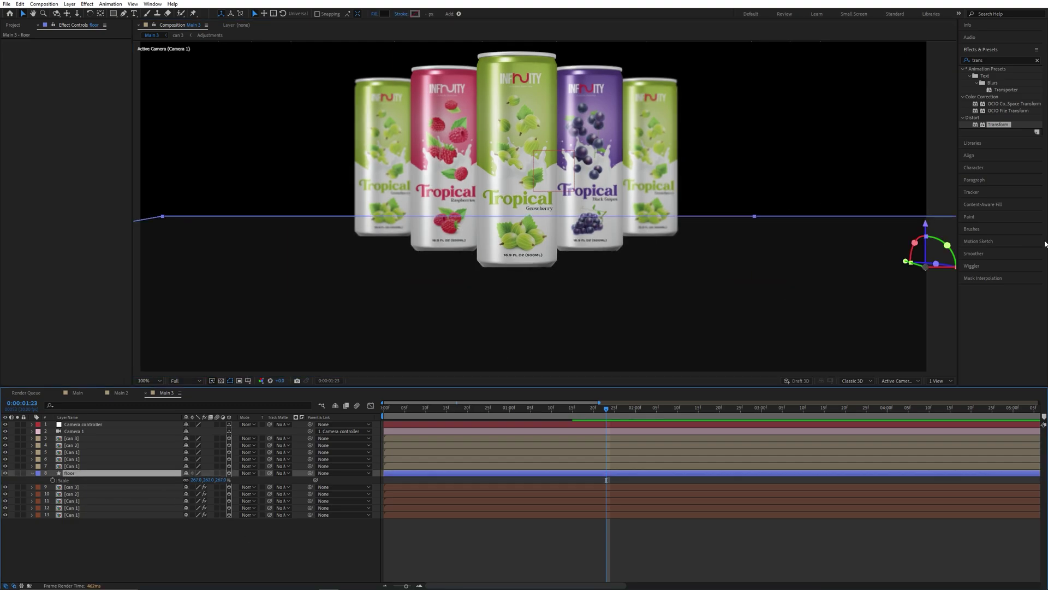
{"action": "left_click_drag", "start_coordinate": [927, 226], "coordinate": [929, 231]}
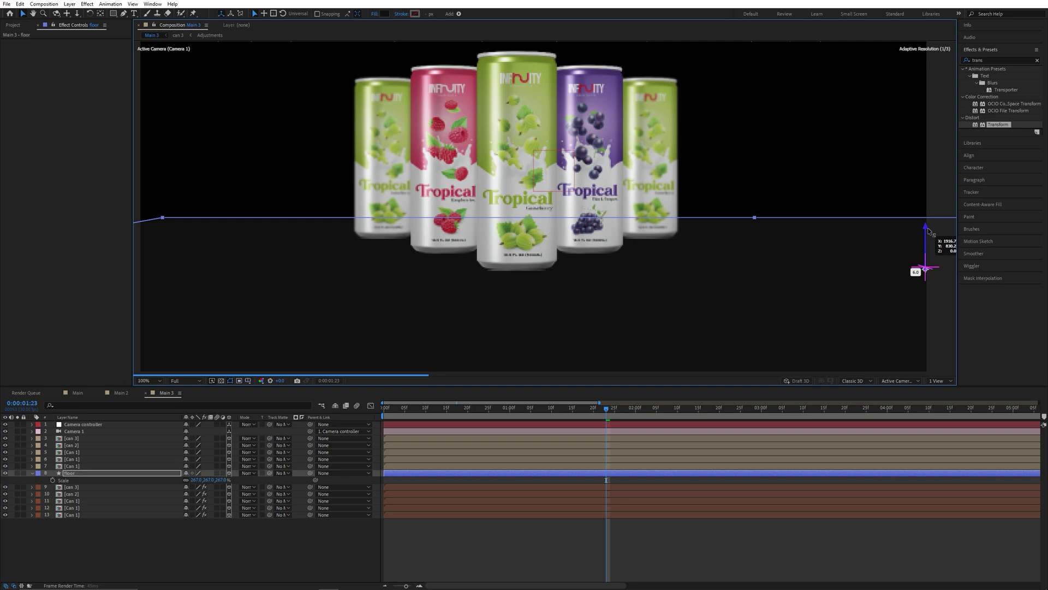
Lower the floor's opacity to 70% so the reflections show through
{"action": "key", "text": "t"}
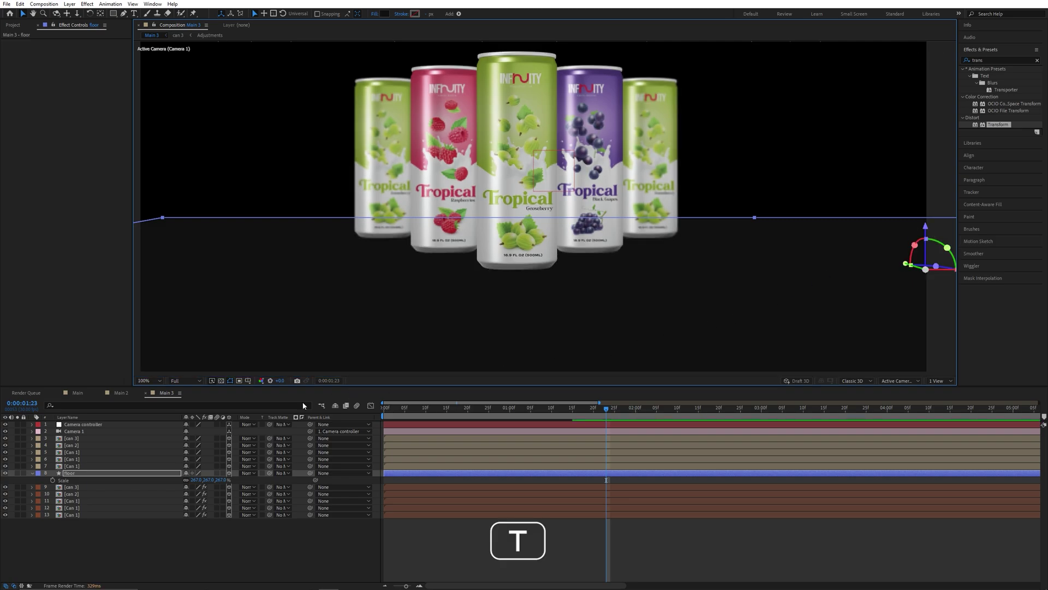
{"action": "left_click", "coordinate": [109, 474]}
{"action": "left_click_drag", "start_coordinate": [190, 481], "coordinate": [186, 480]}
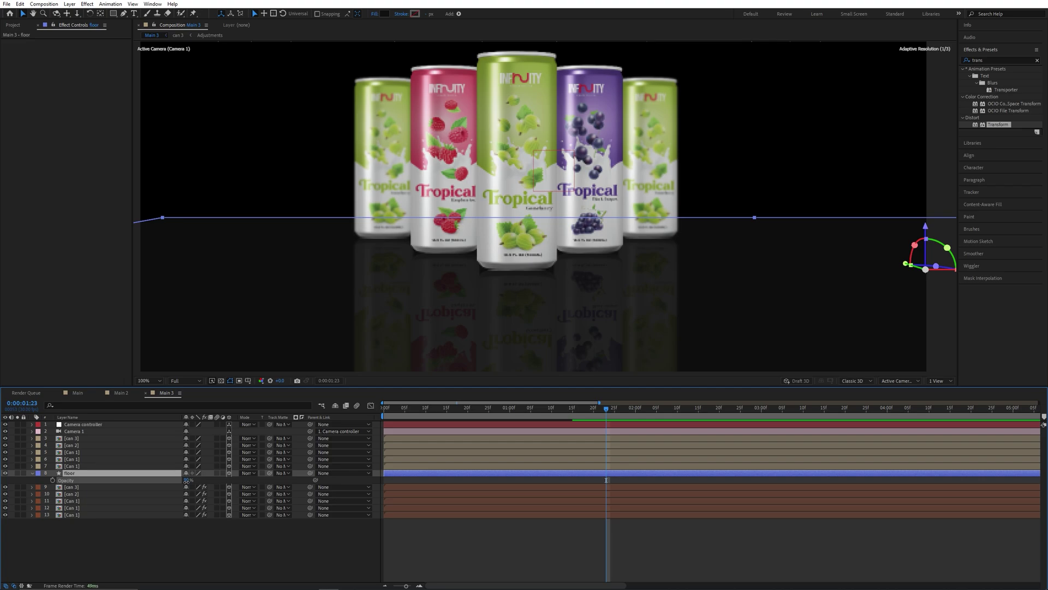
{"action": "key", "text": "comma"}
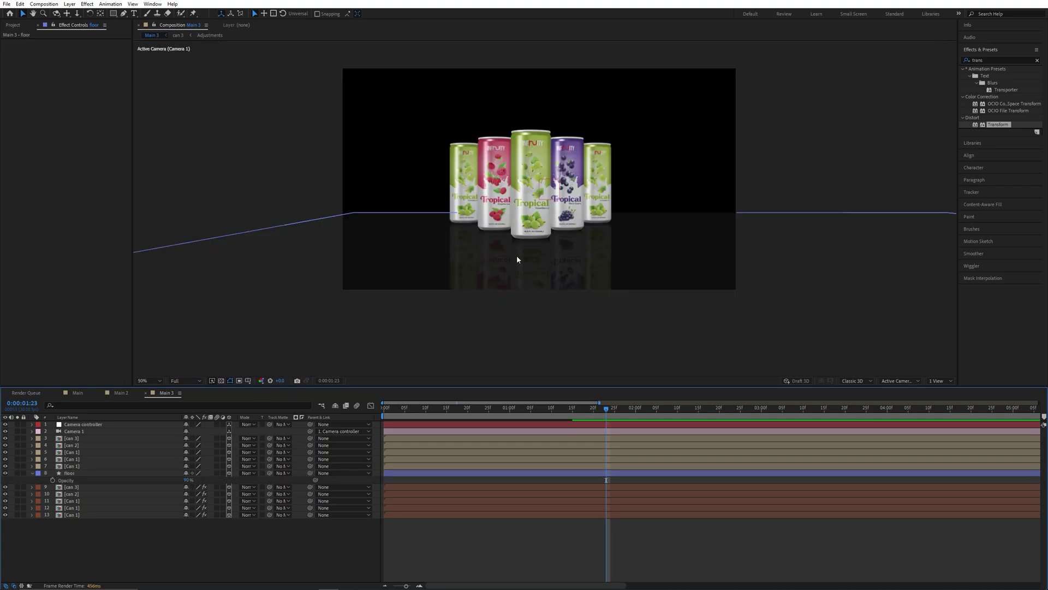
Add a full-frame black rectangle shape layer and move it to the bottom of the stack
{"action": "left_click", "coordinate": [120, 473]}
{"action": "left_click", "coordinate": [382, 15]}
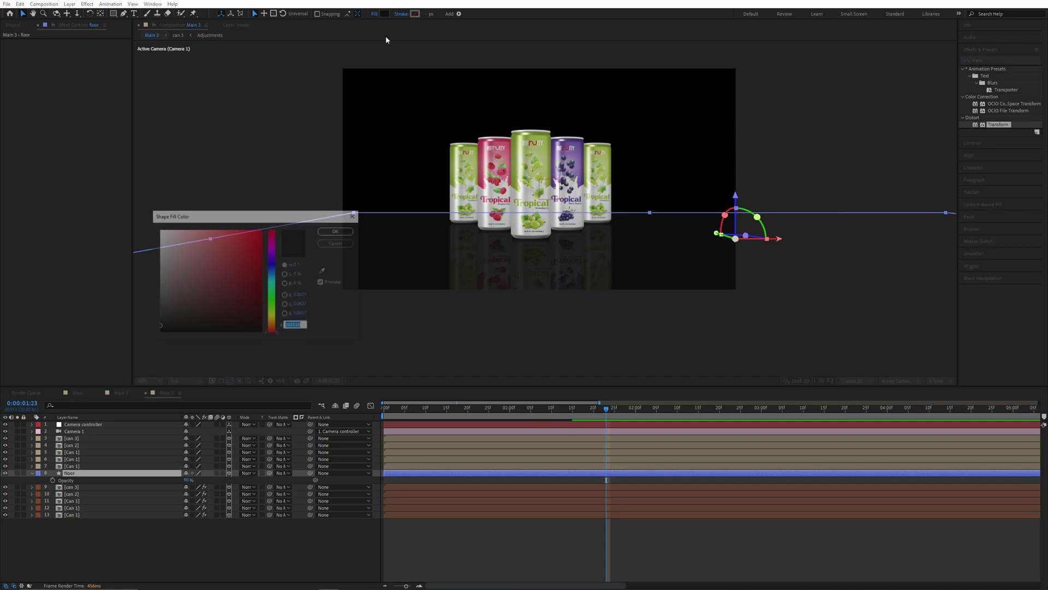
{"action": "left_click", "coordinate": [319, 232]}
{"action": "left_click", "coordinate": [154, 529]}
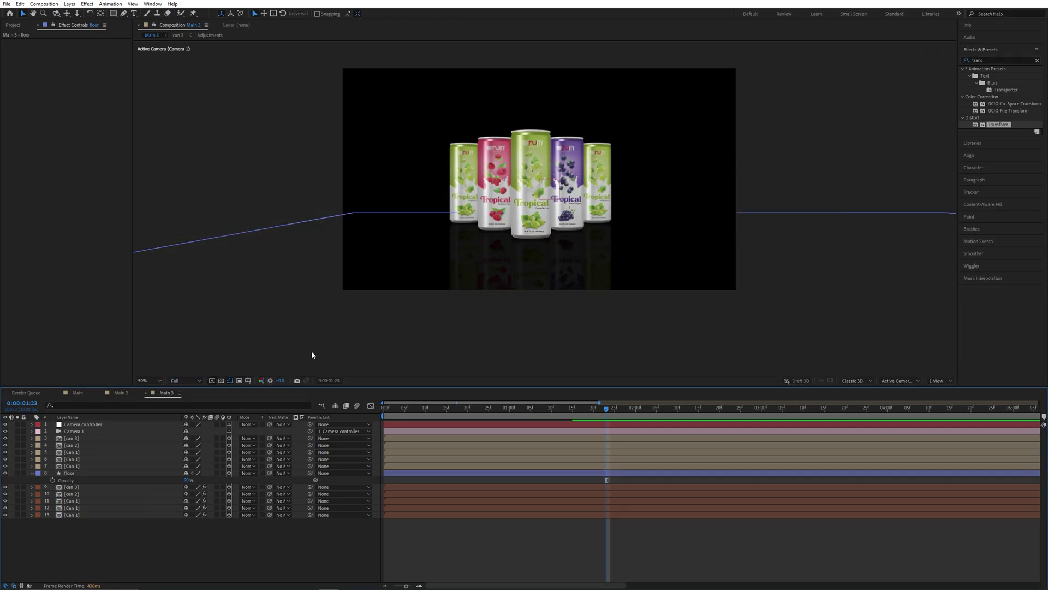
{"action": "double_click", "coordinate": [113, 13]}
{"action": "left_click_drag", "start_coordinate": [107, 424], "coordinate": [105, 562]}
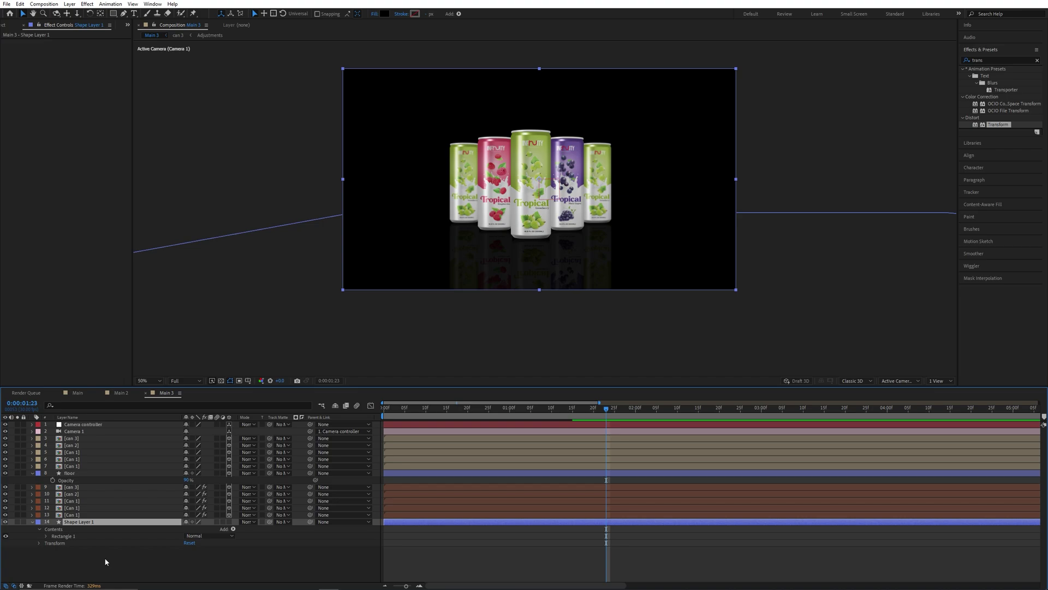
Fit the viewer and set the floor layer's opacity to 93%
{"action": "left_click", "coordinate": [155, 381]}
{"action": "left_click", "coordinate": [161, 388]}
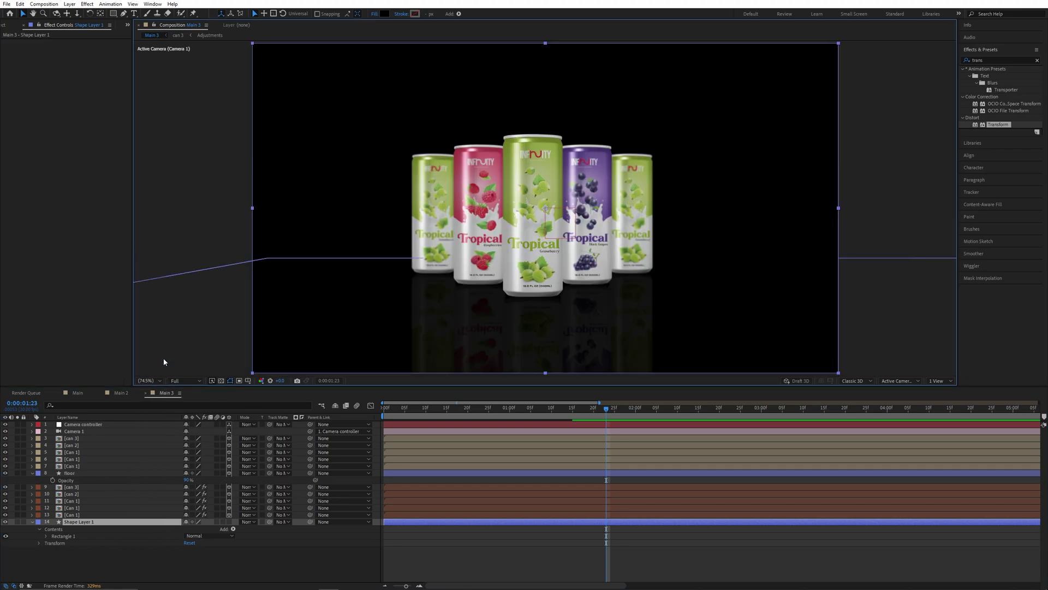
{"action": "left_click", "coordinate": [187, 480]}
{"action": "type", "text": "93"}
{"action": "key", "text": "Return"}
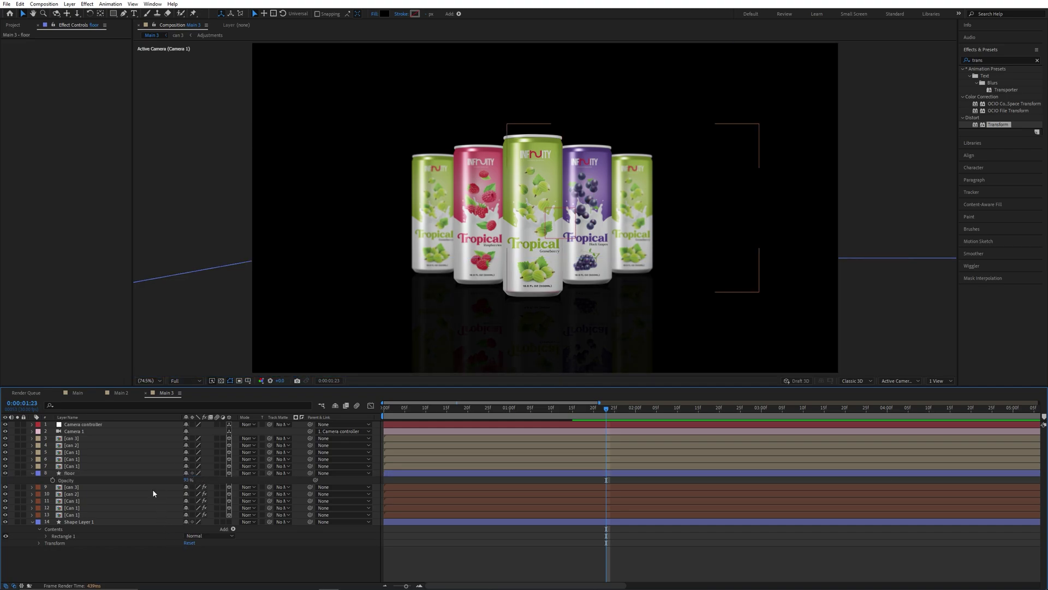
Add a new adjustment layer and place it just below the floor layer
{"action": "right_click", "coordinate": [146, 556]}
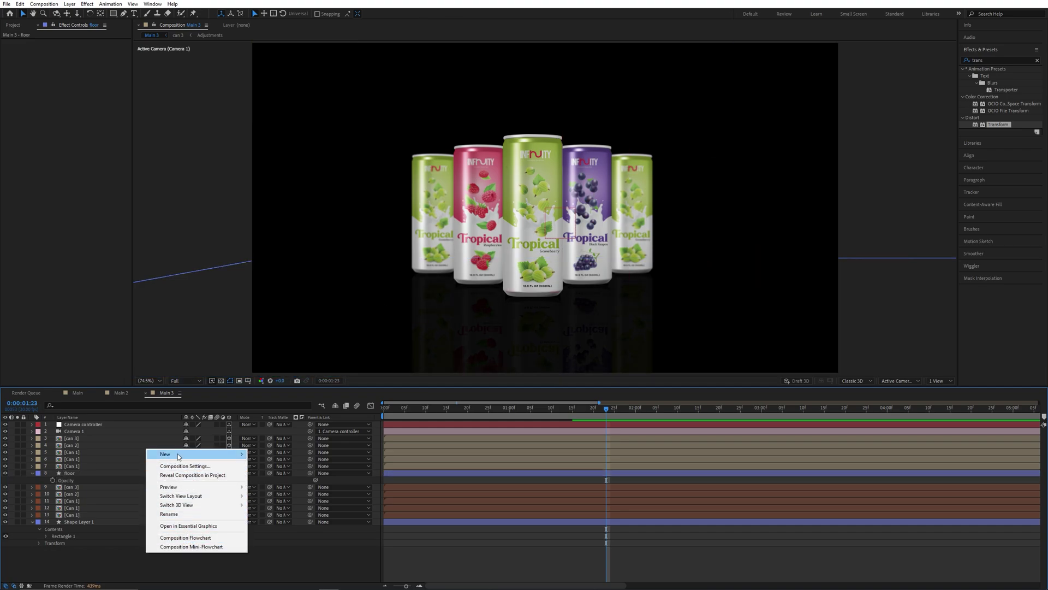
{"action": "mouse_move", "coordinate": [181, 454]}
{"action": "left_click", "coordinate": [279, 519]}
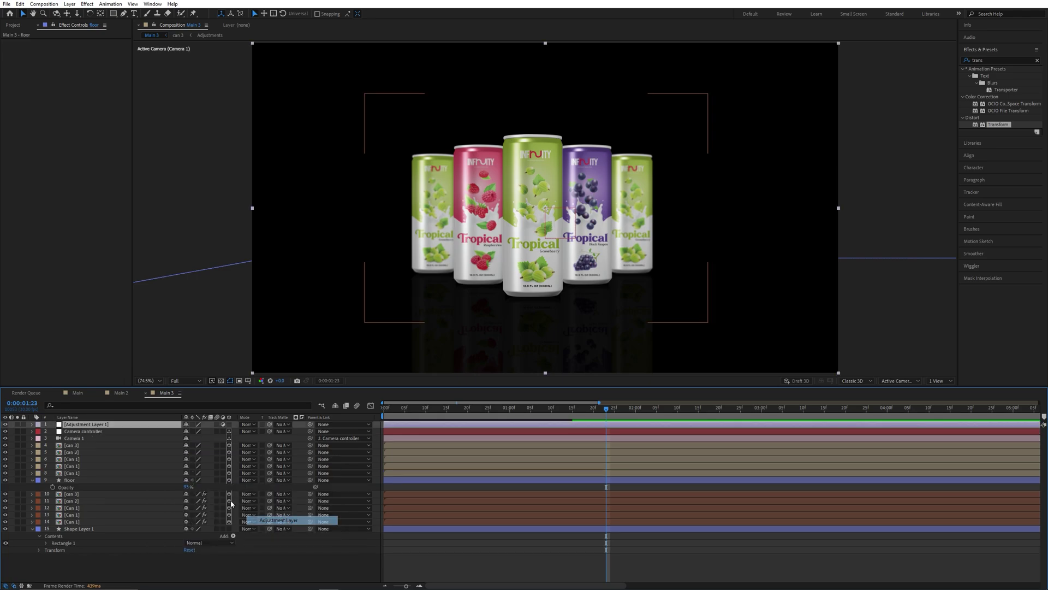
{"action": "left_click_drag", "start_coordinate": [97, 430], "coordinate": [111, 493]}
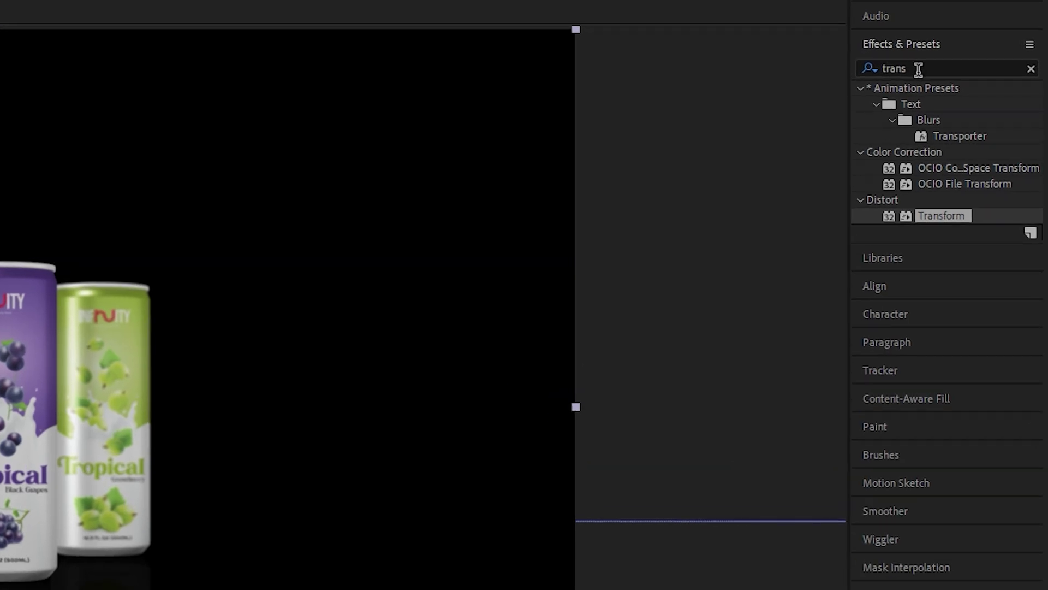
Apply Gaussian Blur to the adjustment layer with Blurriness 3.7
{"action": "left_click", "coordinate": [1015, 60]}
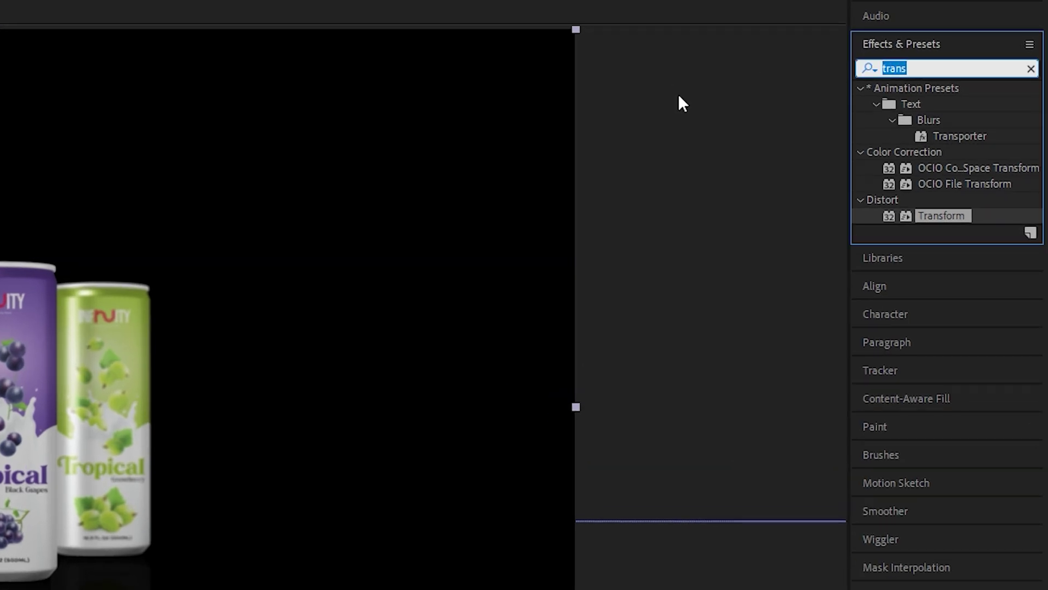
{"action": "type", "text": "gau"}
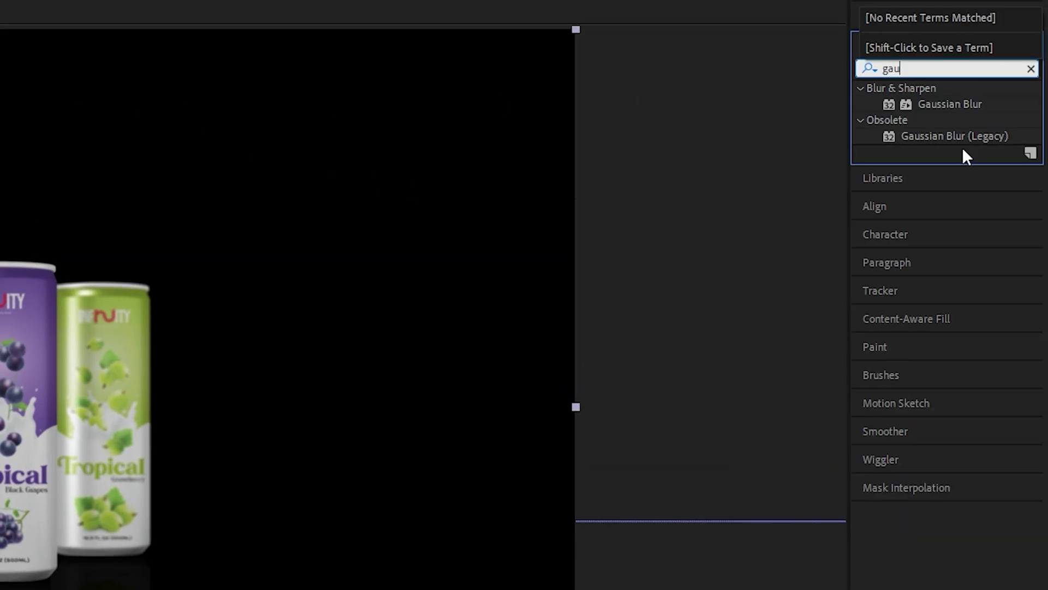
{"action": "double_click", "coordinate": [962, 105]}
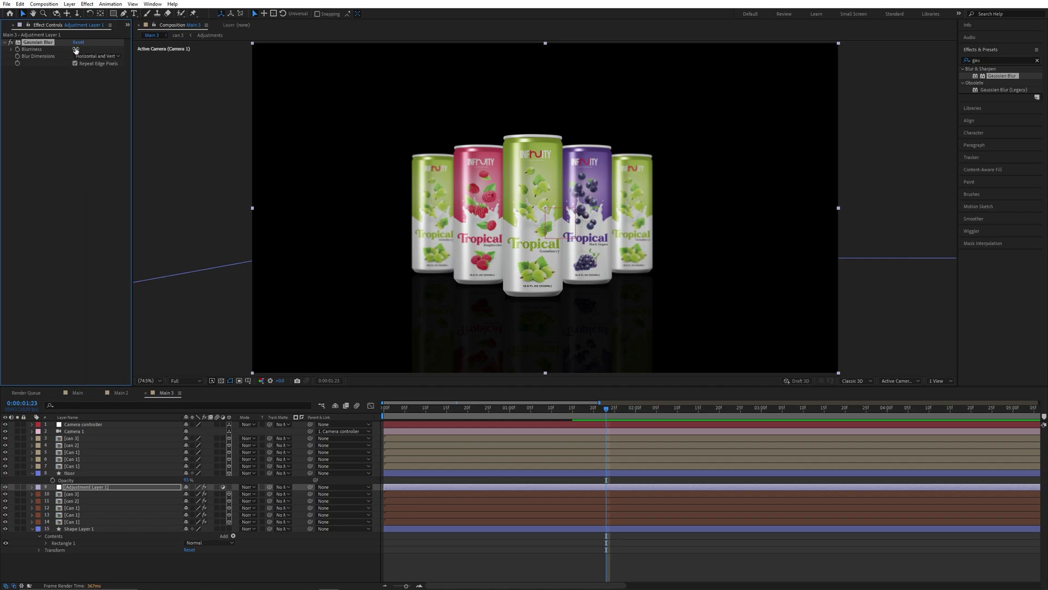
{"action": "left_click_drag", "start_coordinate": [76, 48], "coordinate": [90, 49]}
{"action": "left_click", "coordinate": [202, 202]}
Preview the opening frames of Main 3 from the start
{"action": "left_click_drag", "start_coordinate": [394, 410], "coordinate": [372, 410]}
{"action": "key", "text": "space"}
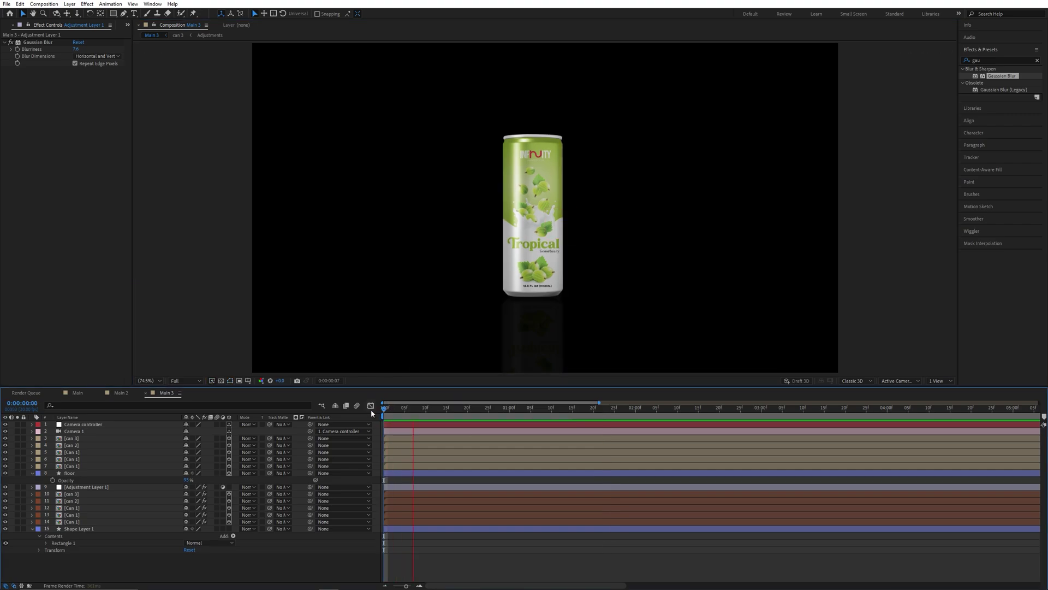
{"action": "key", "text": "space"}
{"action": "left_click_drag", "start_coordinate": [443, 413], "coordinate": [526, 414]}
Keyframe the Camera controller's Z Rotation and Position at 1:04, where all five cans show
{"action": "left_click", "coordinate": [102, 427]}
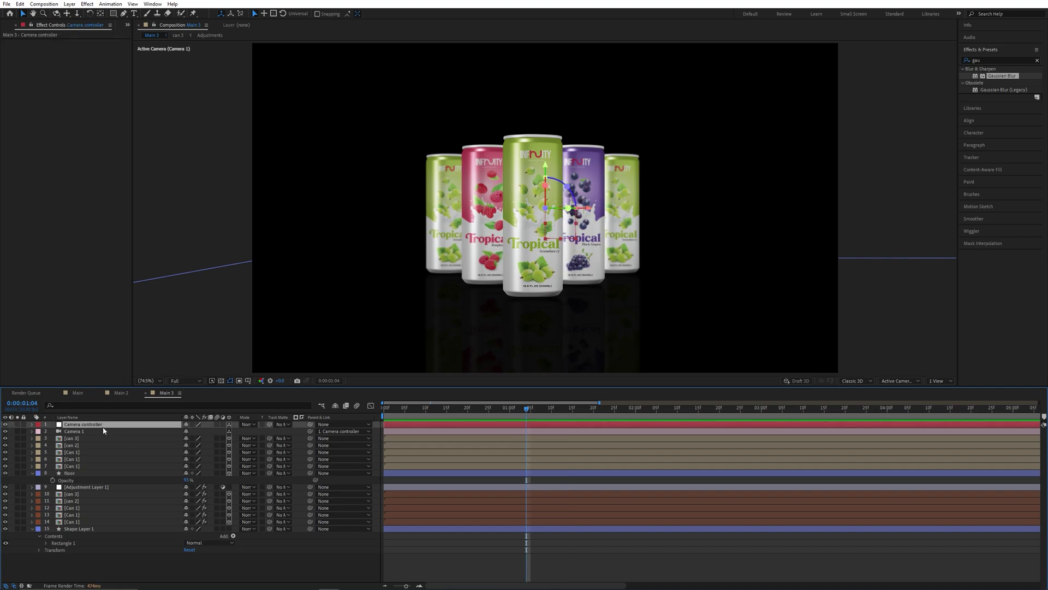
{"action": "key", "text": "r"}
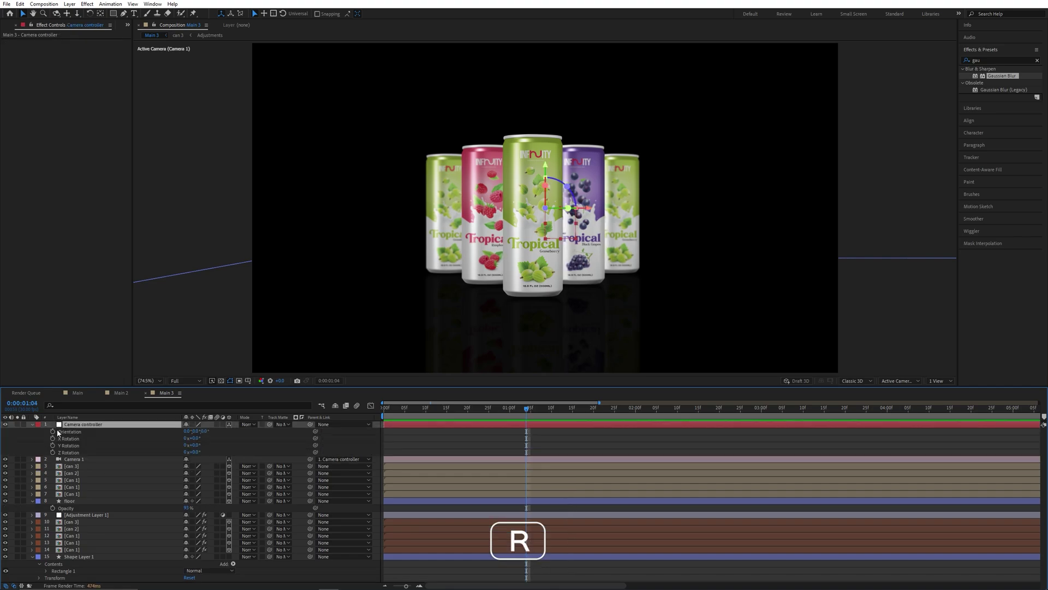
{"action": "left_click", "coordinate": [53, 452]}
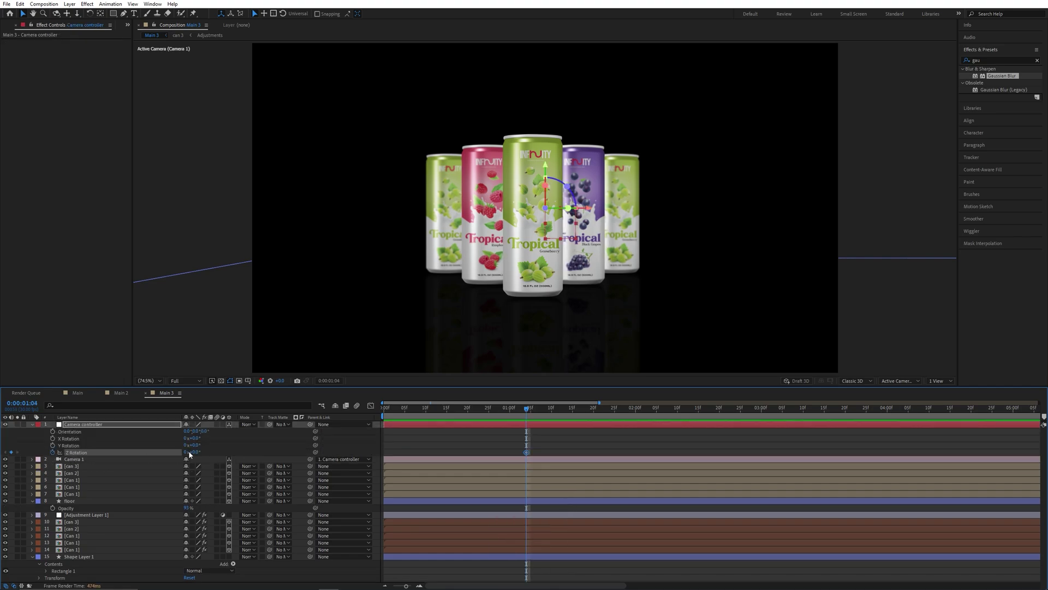
{"action": "left_click_drag", "start_coordinate": [399, 416], "coordinate": [373, 417]}
{"action": "left_click_drag", "start_coordinate": [496, 417], "coordinate": [527, 421]}
{"action": "left_click", "coordinate": [133, 429]}
{"action": "key", "text": "p"}
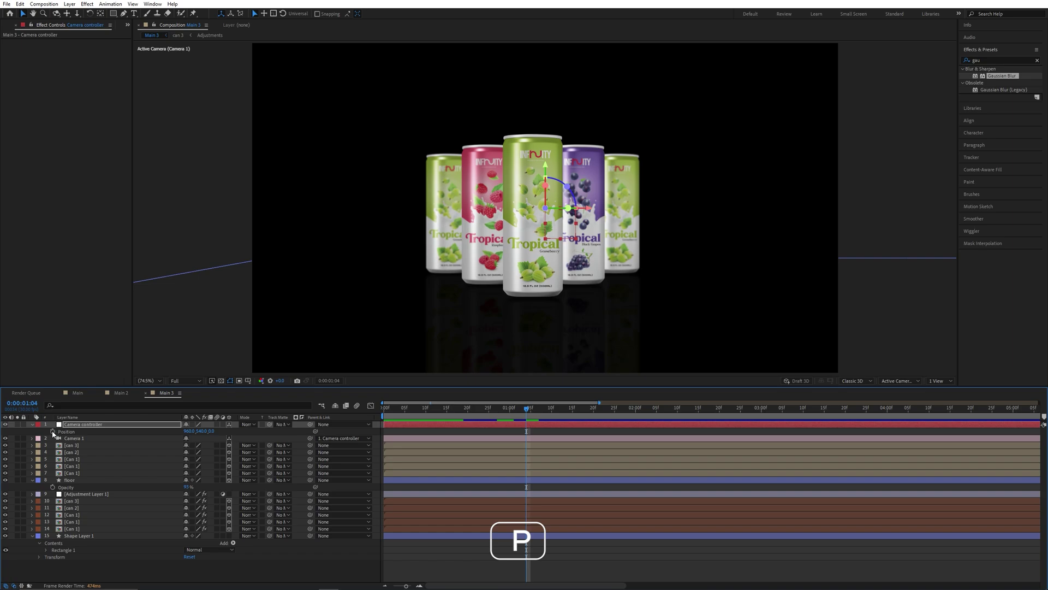
{"action": "left_click", "coordinate": [53, 432]}
{"action": "key", "text": "u"}
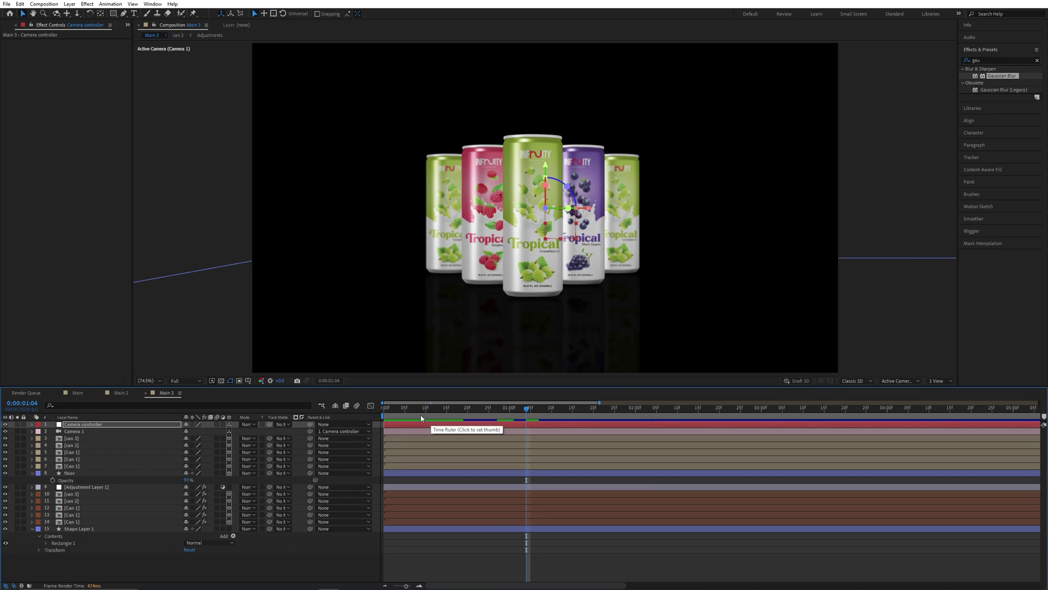
{"action": "key", "text": "u"}
At frame 0, push the camera to Position Z 170 and tilt Z Rotation about 9°
{"action": "key", "text": "Home"}
{"action": "scroll", "coordinate": [508, 264], "scroll_direction": "down", "scroll_amount": 1}
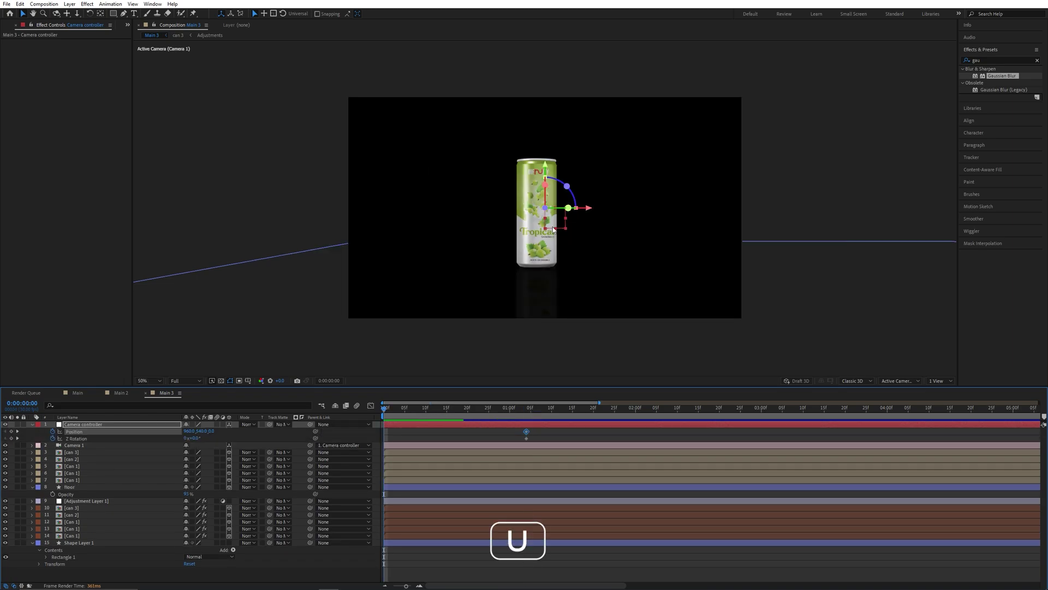
{"action": "scroll", "coordinate": [539, 242], "scroll_direction": "up", "scroll_amount": 1}
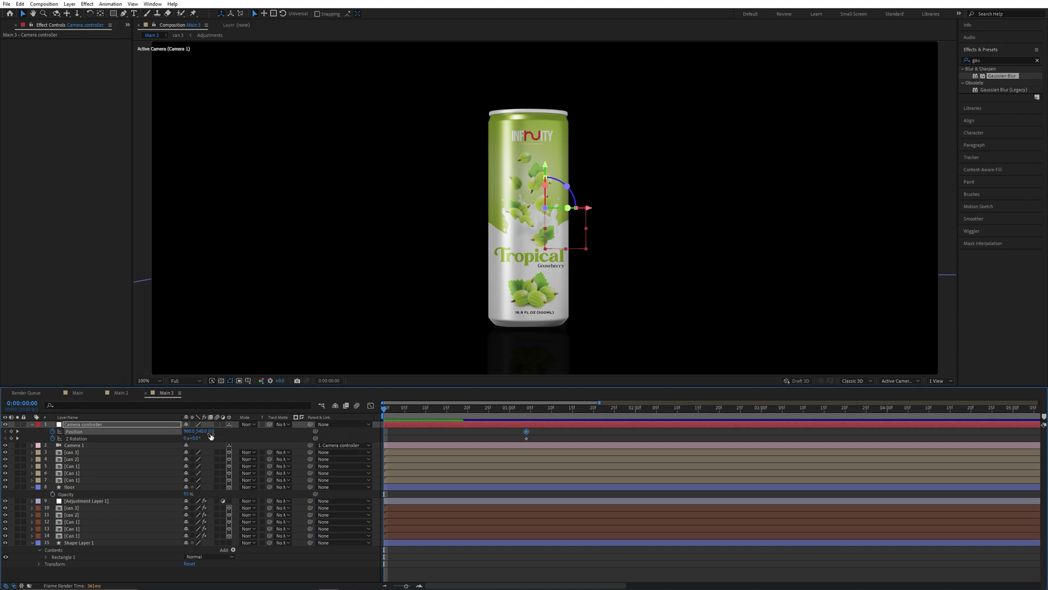
{"action": "key", "text": "ctrl+Down"}
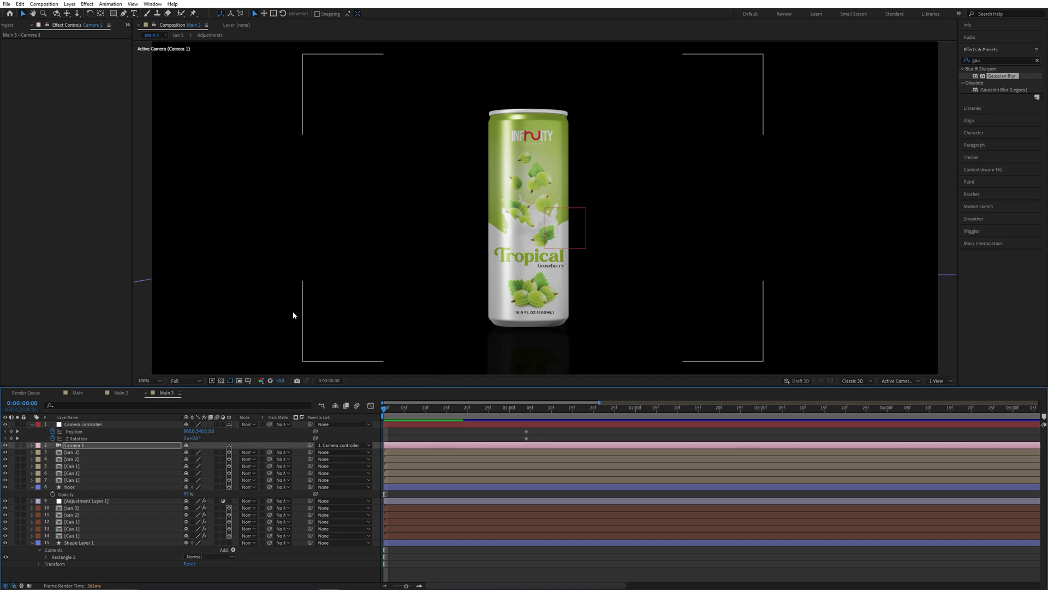
{"action": "left_click", "coordinate": [150, 379]}
{"action": "left_click", "coordinate": [150, 391]}
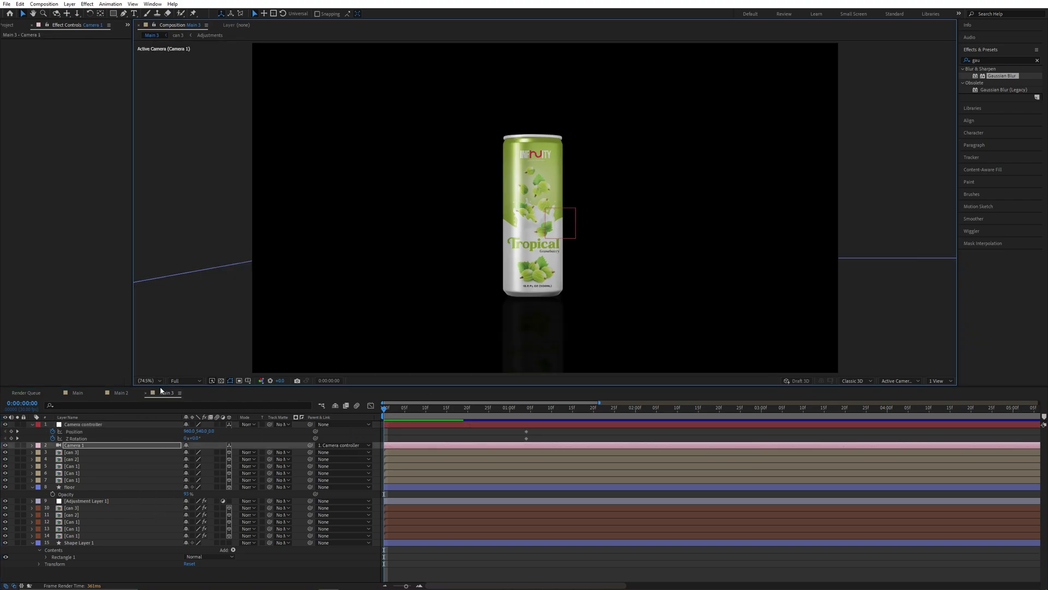
{"action": "left_click_drag", "start_coordinate": [212, 432], "coordinate": [473, 431]}
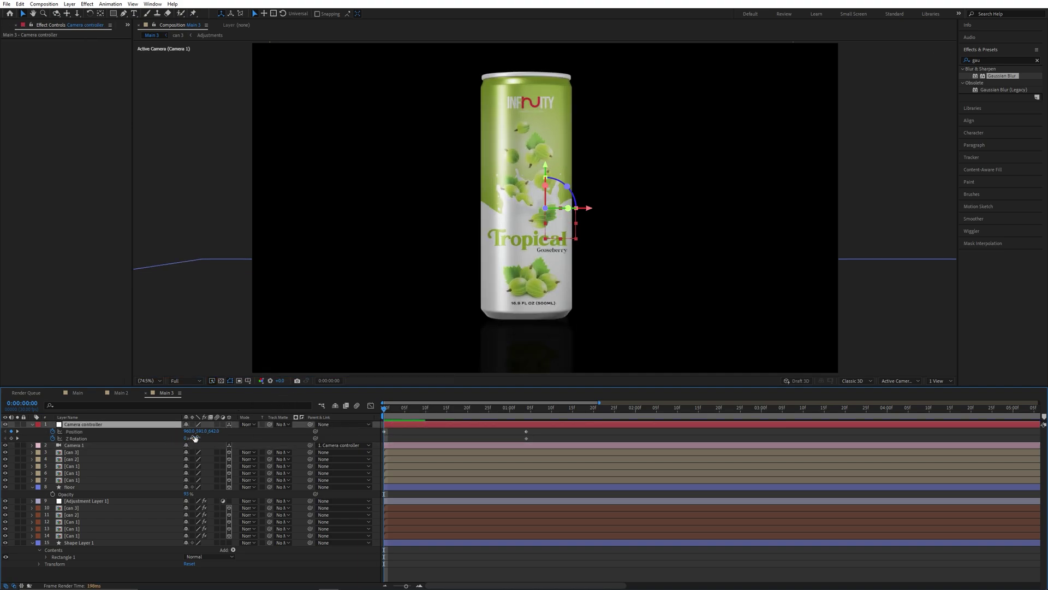
{"action": "left_click_drag", "start_coordinate": [196, 437], "coordinate": [192, 438]}
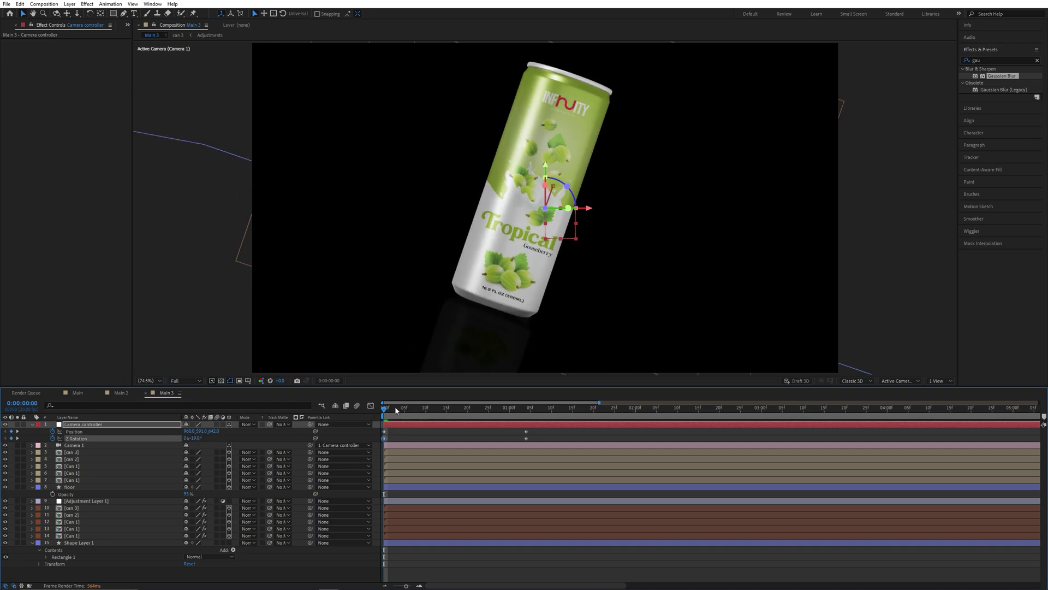
Preview the new camera move and scrub around 0:27
{"action": "key", "text": "space"}
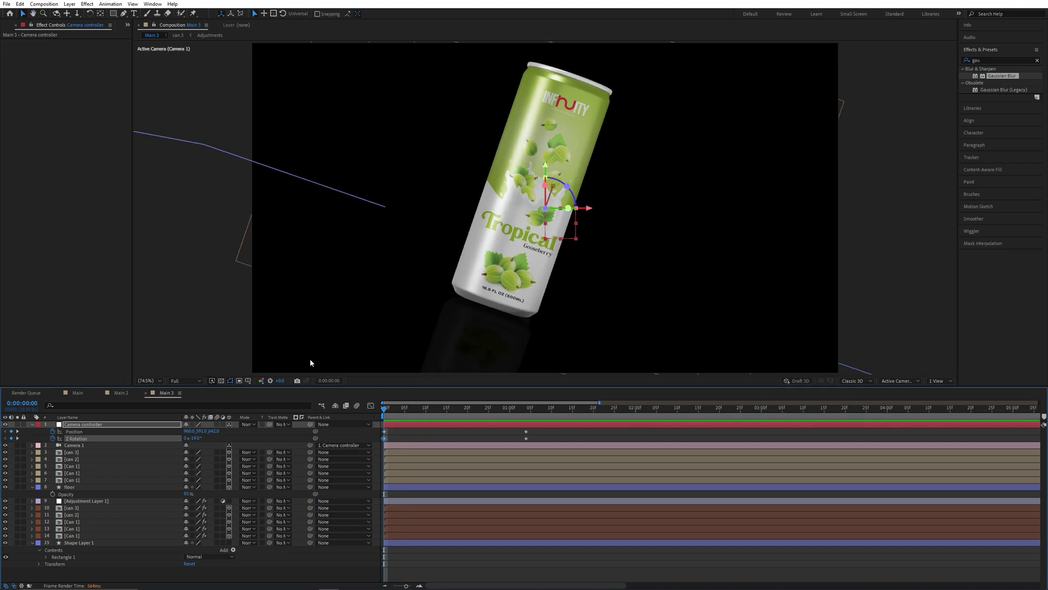
{"action": "key", "text": "space"}
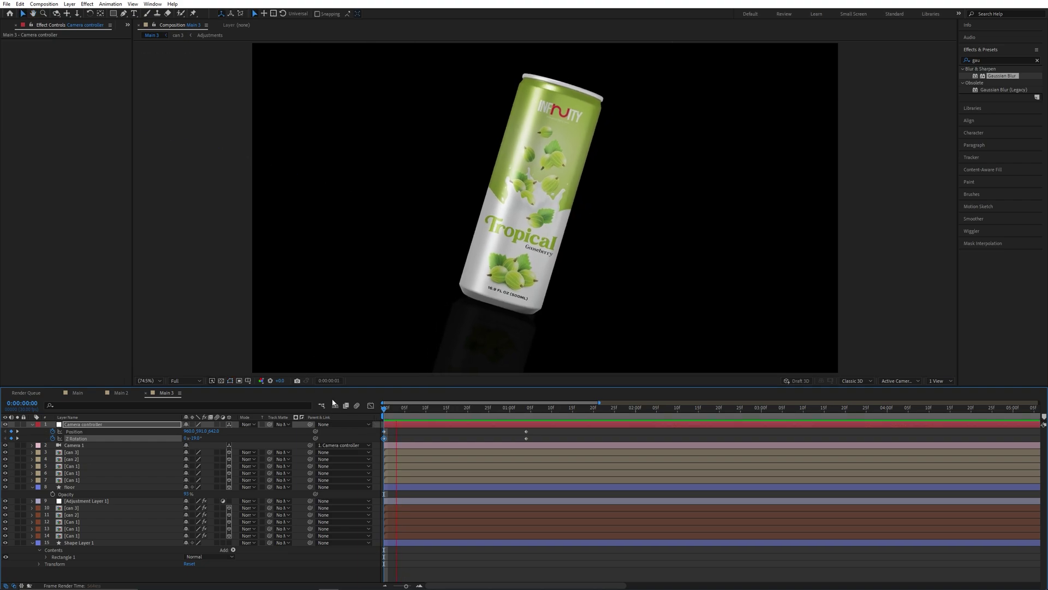
{"action": "key", "text": "space"}
{"action": "key", "text": "space"}
{"action": "key", "text": "space"}
{"action": "left_click", "coordinate": [498, 410]}
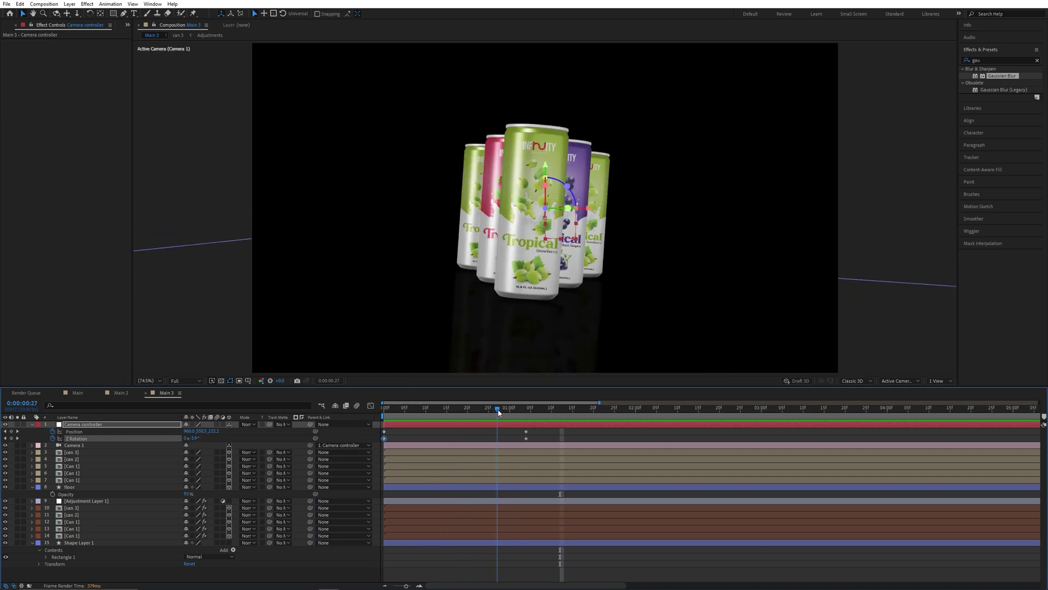
{"action": "left_click_drag", "start_coordinate": [496, 413], "coordinate": [489, 414]}
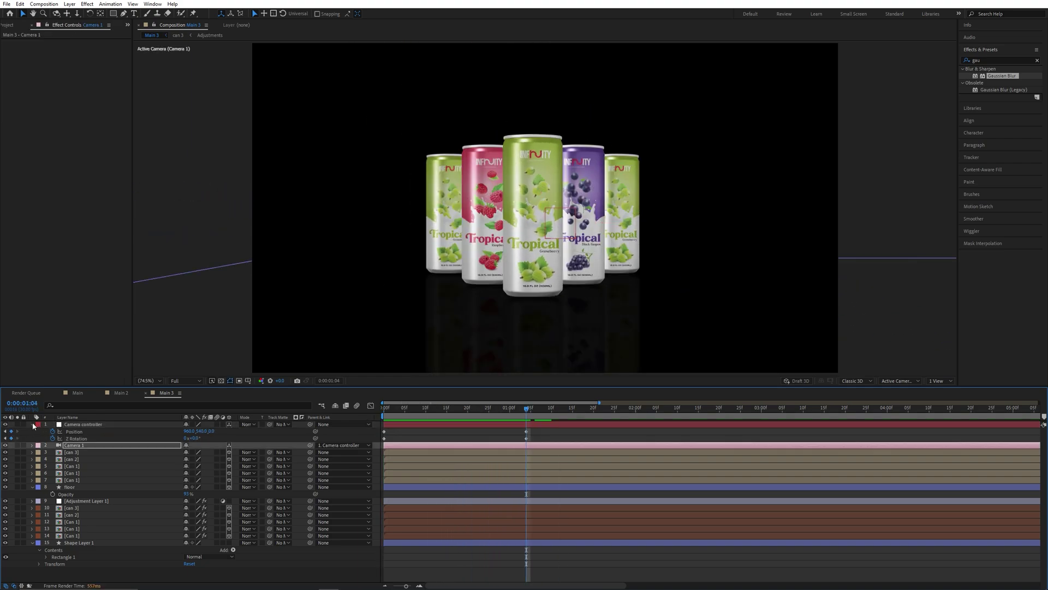
{"action": "left_click", "coordinate": [33, 424]}
{"action": "left_click", "coordinate": [32, 528]}
{"action": "left_click", "coordinate": [45, 541]}
{"action": "left_click_drag", "start_coordinate": [413, 415], "coordinate": [375, 413]}
{"action": "key", "text": "space"}
{"action": "key", "text": "space"}
{"action": "left_click", "coordinate": [400, 424]}
{"action": "key", "text": "u"}
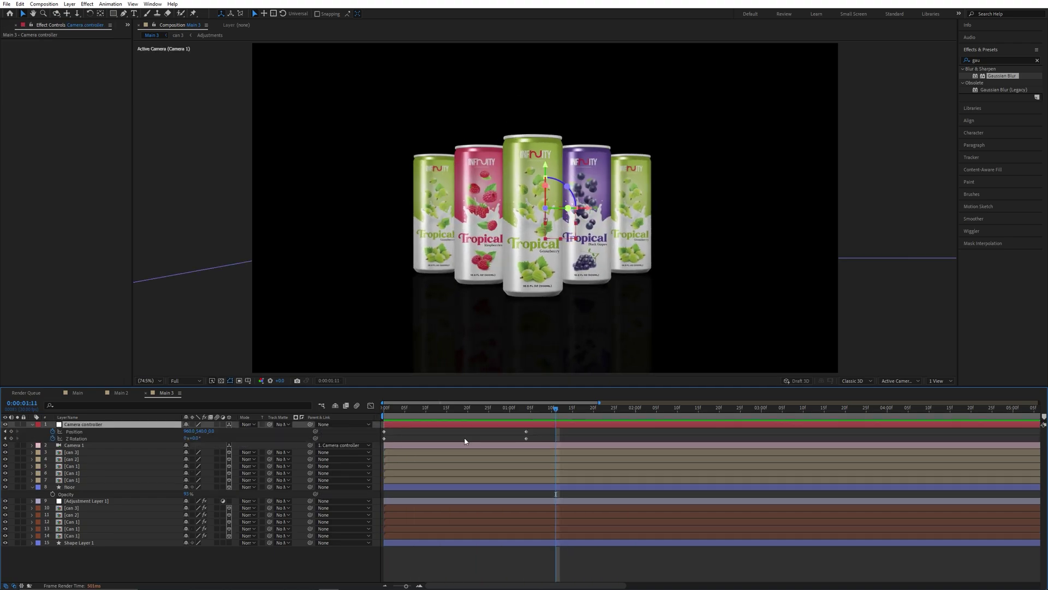
{"action": "left_click_drag", "start_coordinate": [536, 432], "coordinate": [366, 449]}
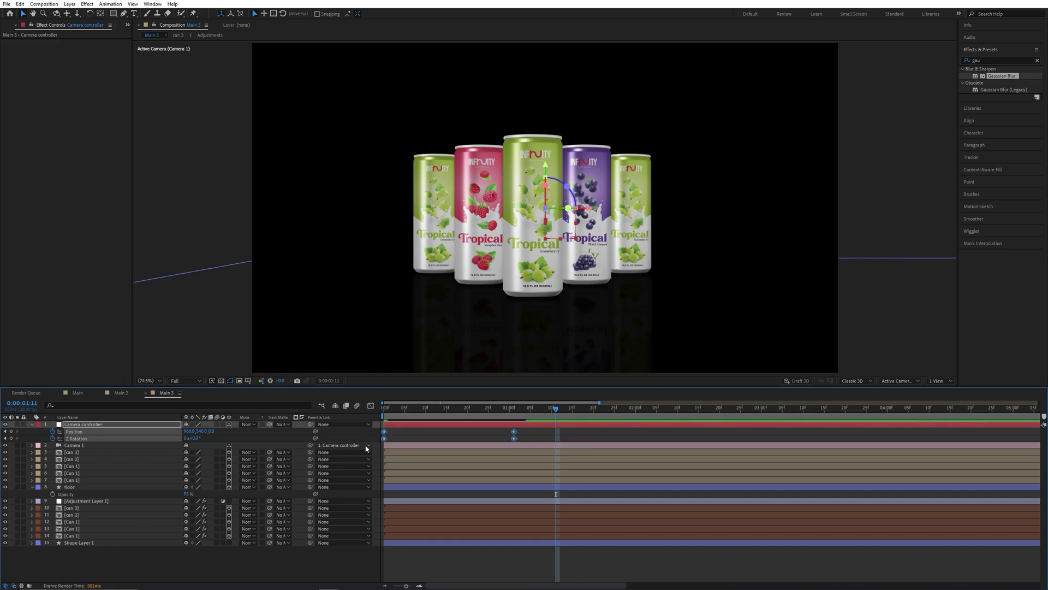
{"action": "key", "text": "F9"}
{"action": "key", "text": "Home"}
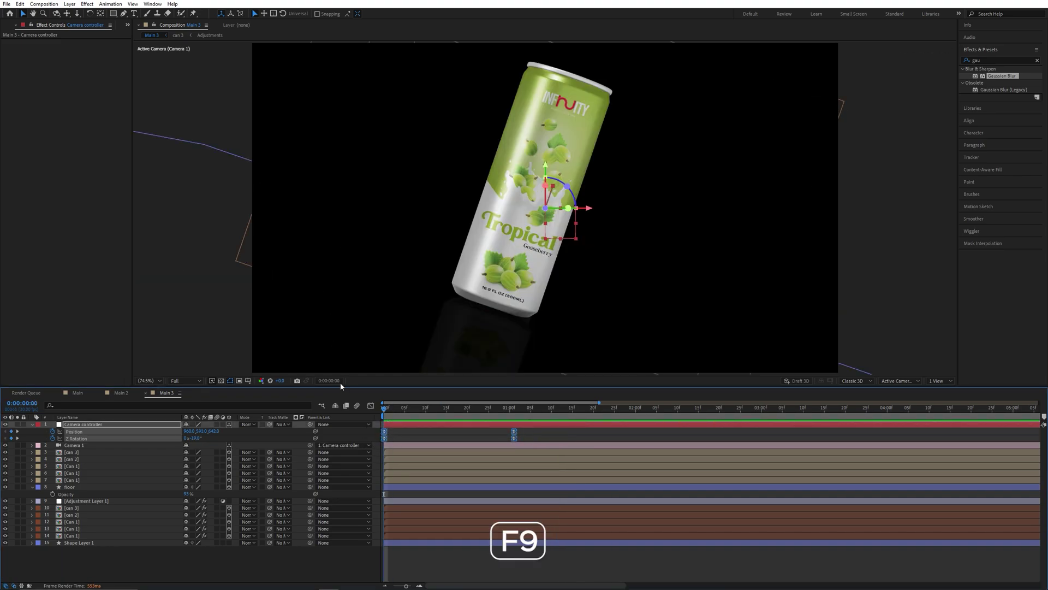
{"action": "key", "text": "space"}
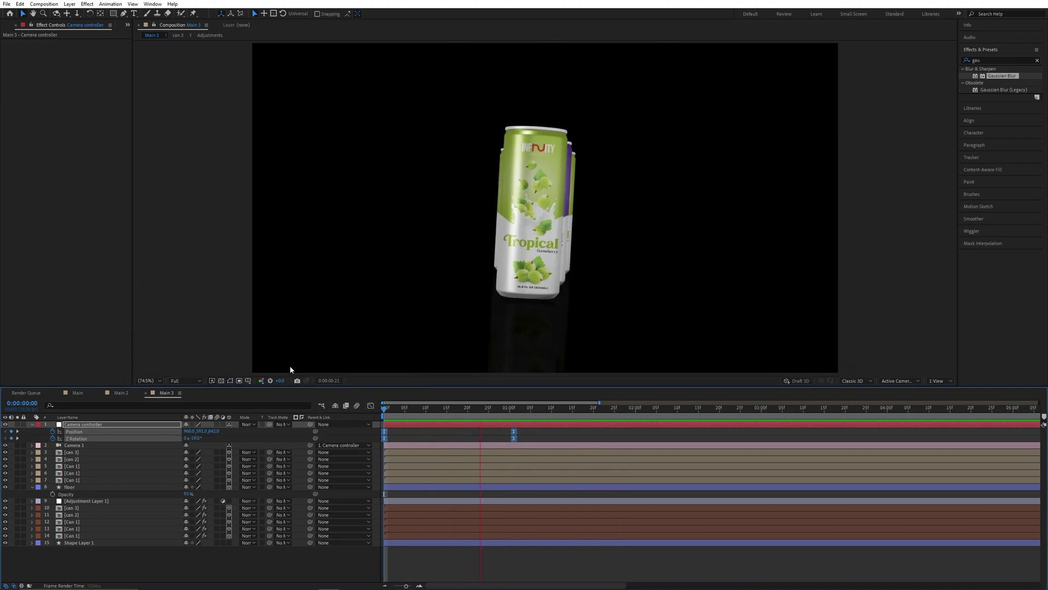
{"action": "key", "text": "space"}
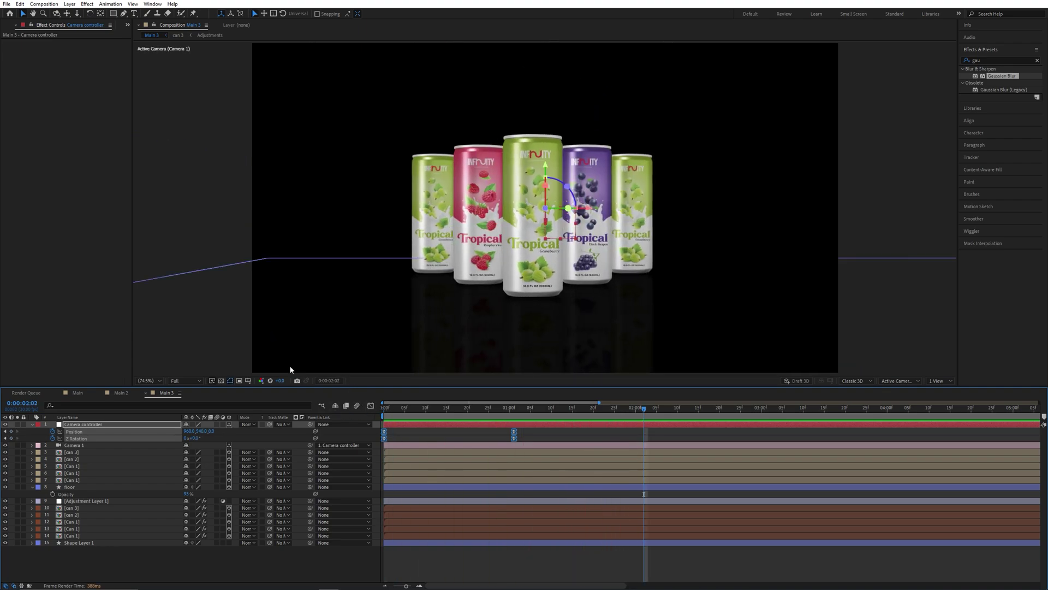
{"action": "left_click", "coordinate": [5, 431]}
{"action": "left_click_drag", "start_coordinate": [212, 432], "coordinate": [287, 434]}
{"action": "scroll", "coordinate": [502, 224], "scroll_direction": "up", "scroll_amount": 2}
{"action": "scroll", "coordinate": [503, 224], "scroll_direction": "down", "scroll_amount": 1}
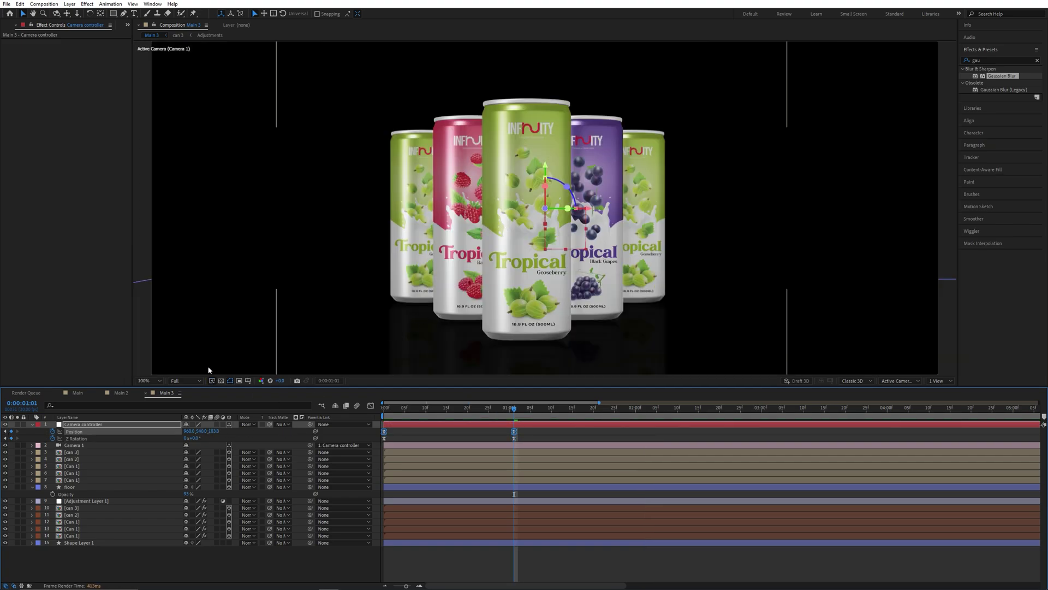
{"action": "left_click", "coordinate": [149, 381]}
{"action": "left_click", "coordinate": [153, 390]}
{"action": "left_click_drag", "start_coordinate": [212, 432], "coordinate": [244, 433]}
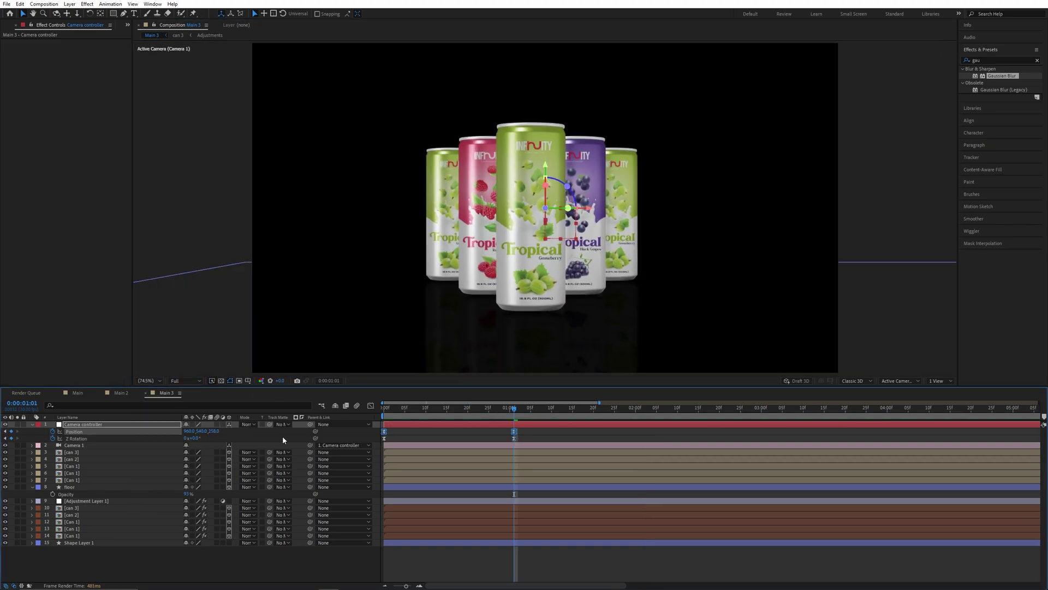
{"action": "scroll", "coordinate": [546, 141], "scroll_direction": "up", "scroll_amount": 2}
{"action": "scroll", "coordinate": [547, 140], "scroll_direction": "down", "scroll_amount": 1}
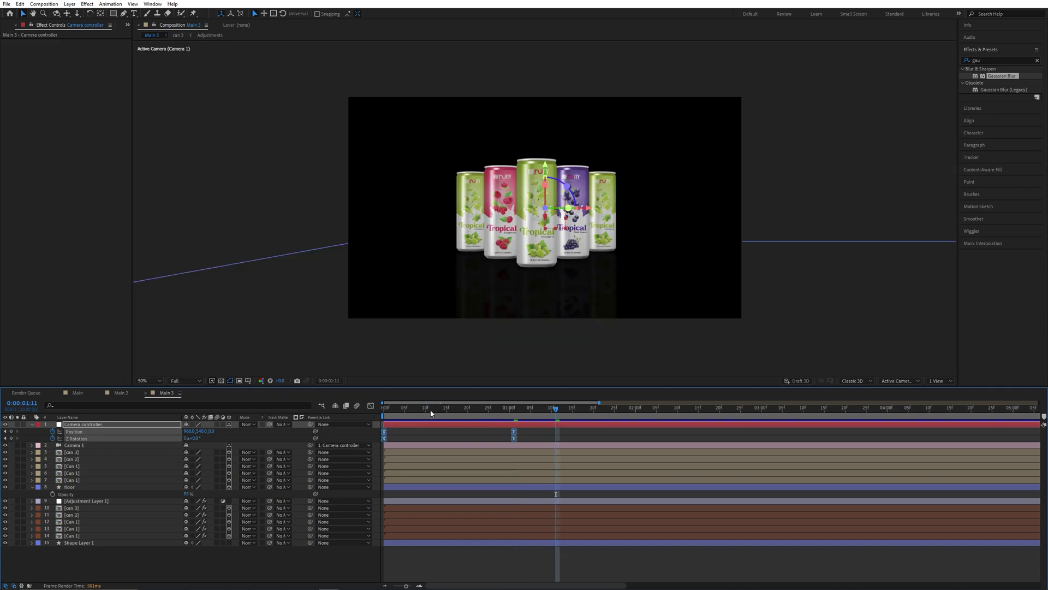
{"action": "left_click_drag", "start_coordinate": [430, 413], "coordinate": [361, 415]}
{"action": "key", "text": "space"}
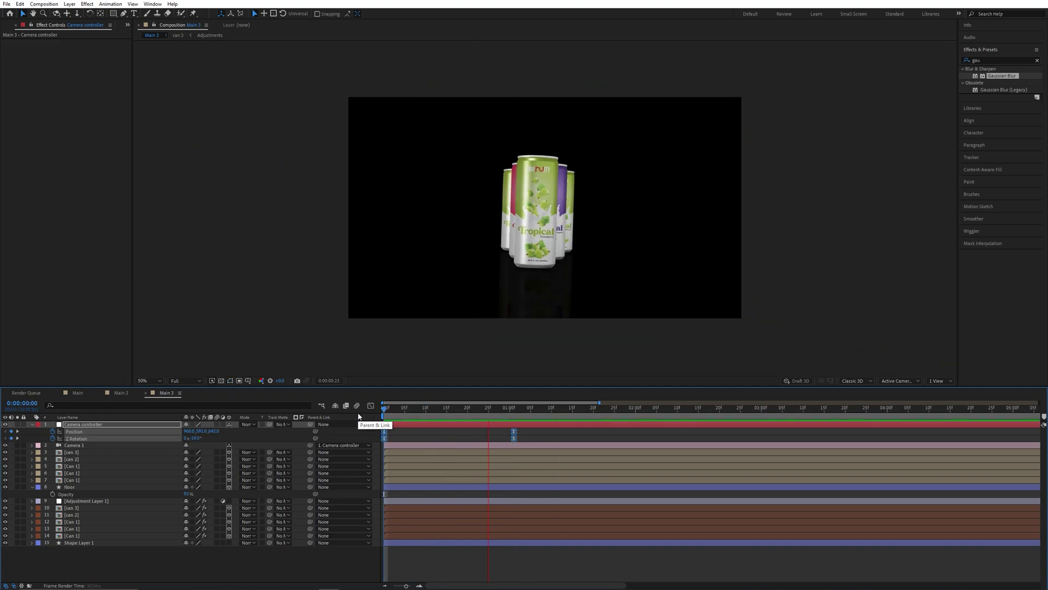
{"action": "key", "text": "space"}
{"action": "left_click", "coordinate": [142, 380]}
{"action": "left_click", "coordinate": [150, 389]}
{"action": "key", "text": "space"}
{"action": "key", "text": "space"}
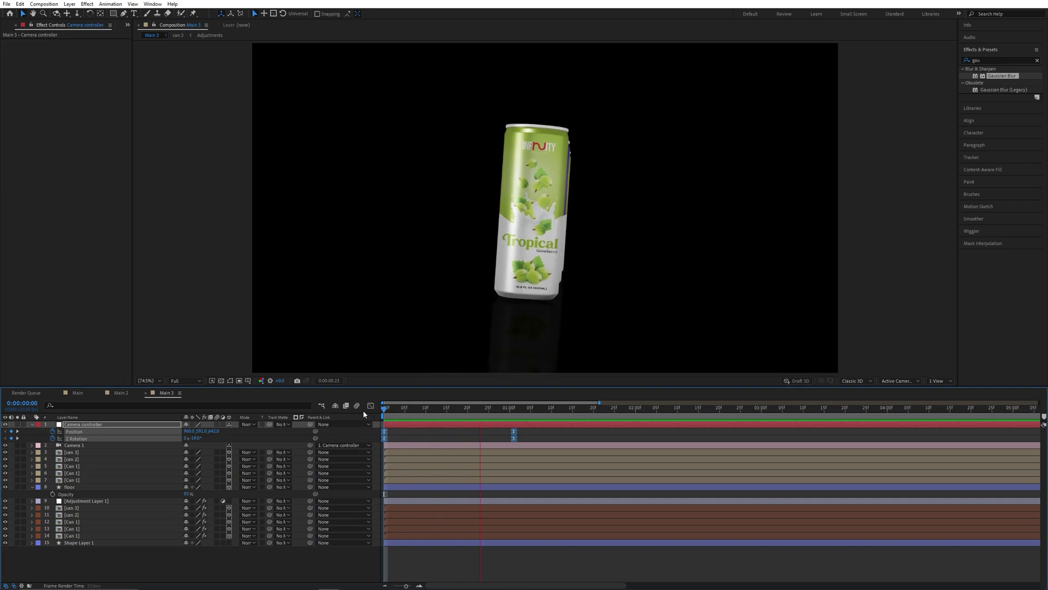
{"action": "left_click", "coordinate": [272, 549]}
Add Spot Light 1 to Main 3 and toggle it to compare
{"action": "right_click", "coordinate": [271, 549]}
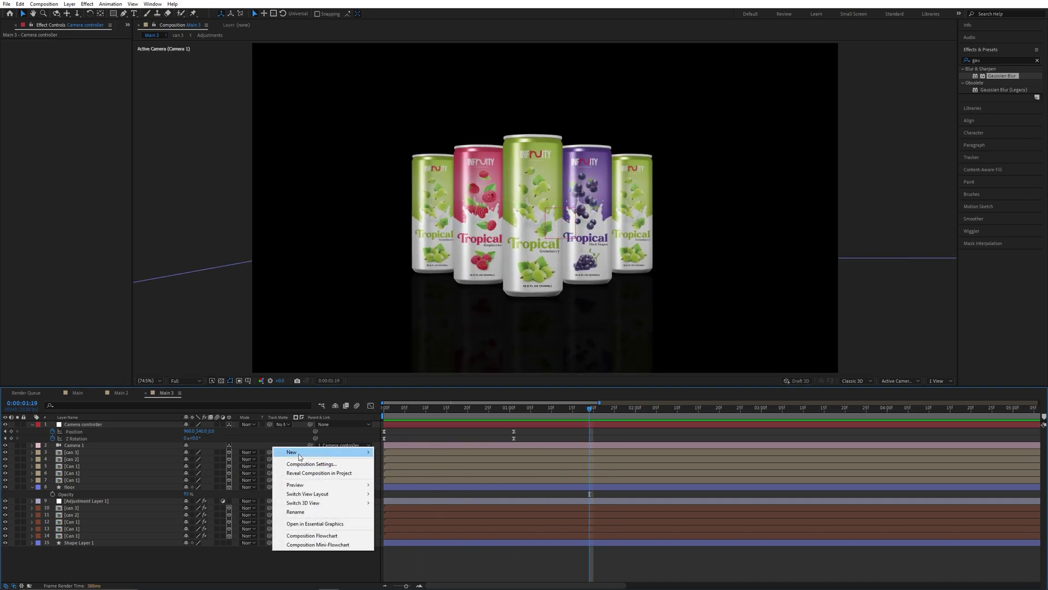
{"action": "mouse_move", "coordinate": [301, 458]}
{"action": "left_click", "coordinate": [408, 486]}
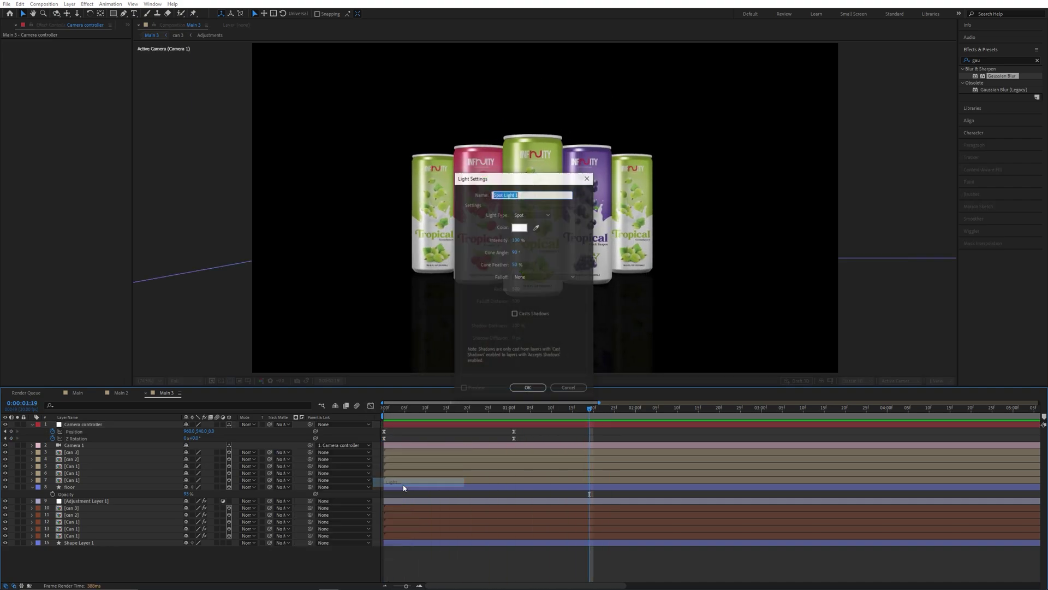
{"action": "left_click", "coordinate": [528, 388]}
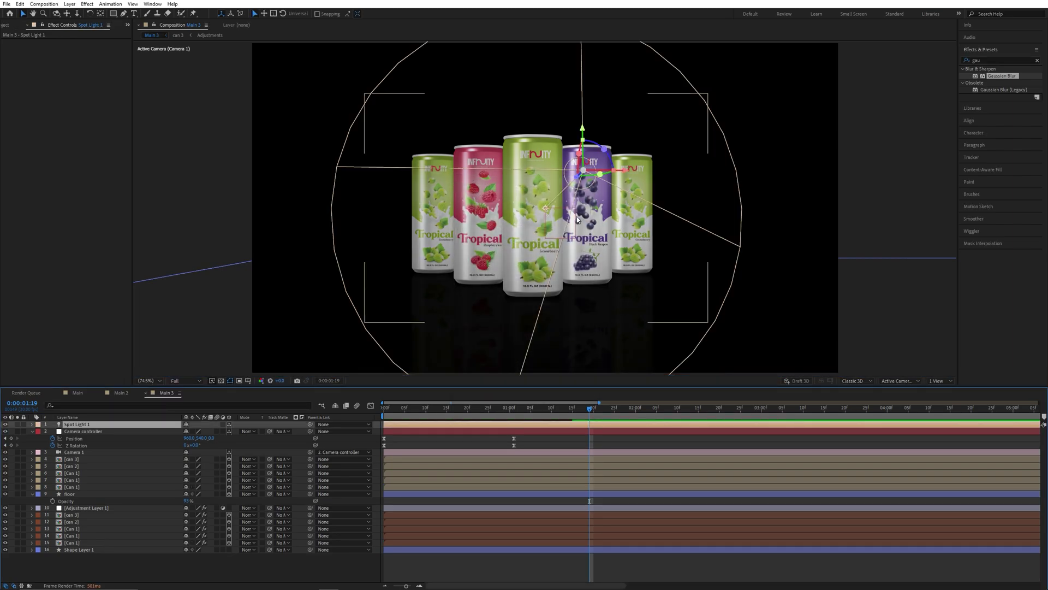
{"action": "scroll", "coordinate": [546, 245], "scroll_direction": "down", "scroll_amount": 2}
{"action": "scroll", "coordinate": [566, 221], "scroll_direction": "up", "scroll_amount": 2}
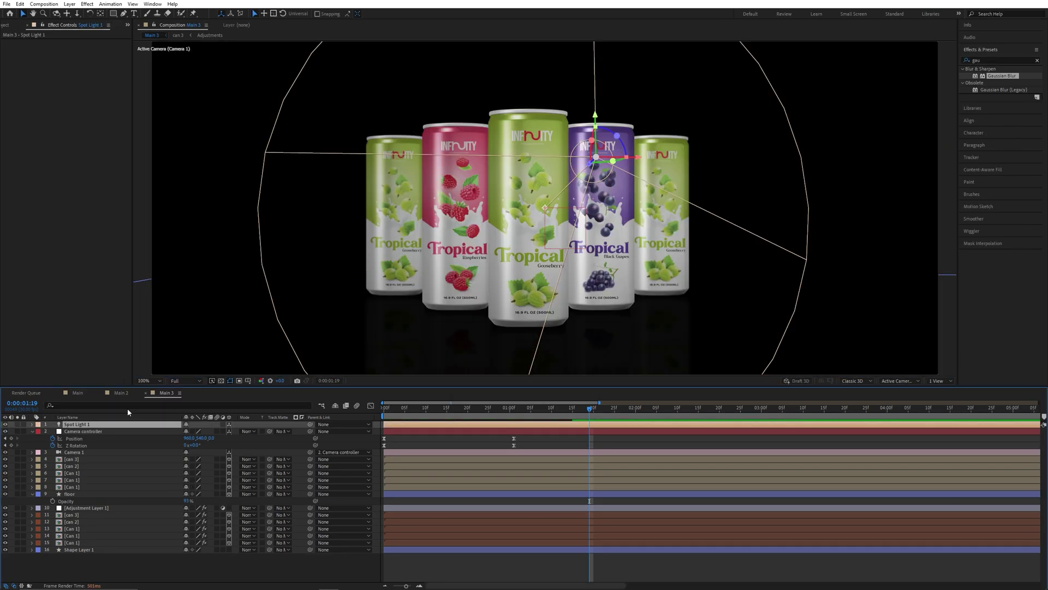
{"action": "left_click", "coordinate": [5, 424]}
{"action": "left_click", "coordinate": [6, 424]}
Move the spot light along its depth axis to about Z -728
{"action": "left_click", "coordinate": [913, 382]}
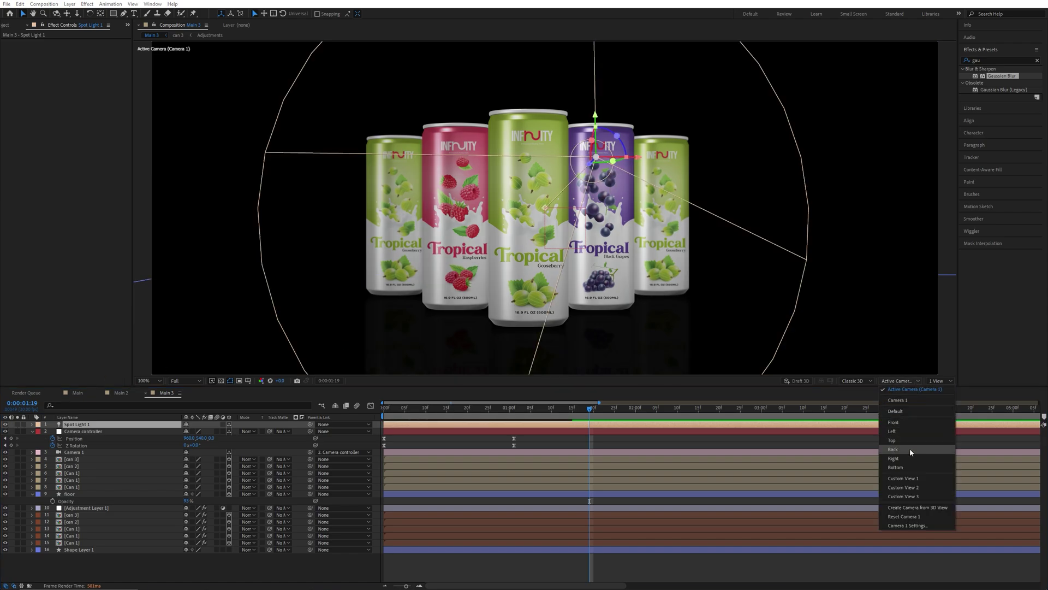
{"action": "left_click", "coordinate": [904, 478]}
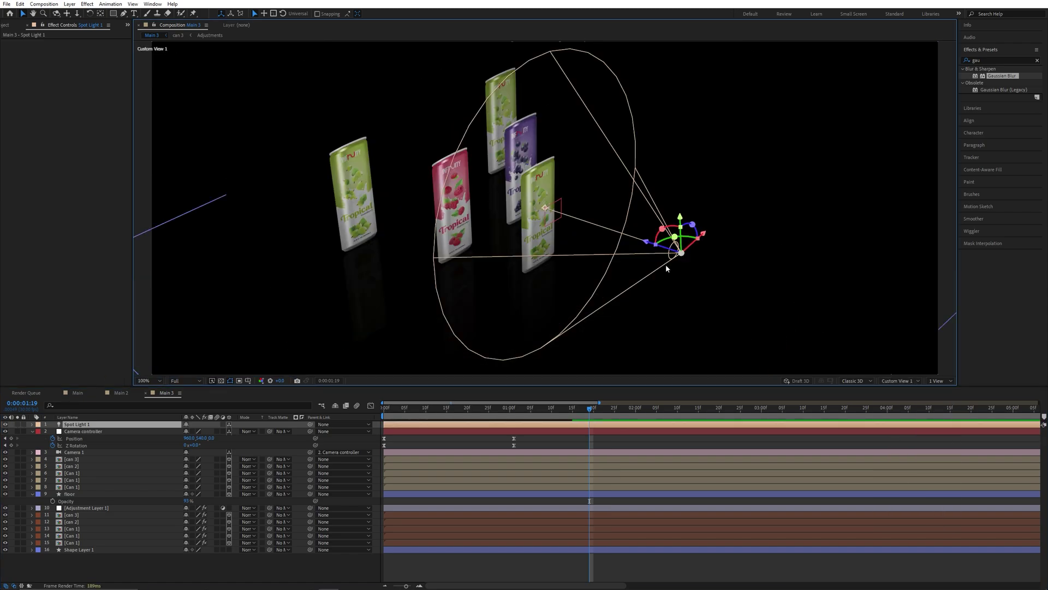
{"action": "left_click_drag", "start_coordinate": [648, 243], "coordinate": [684, 255]}
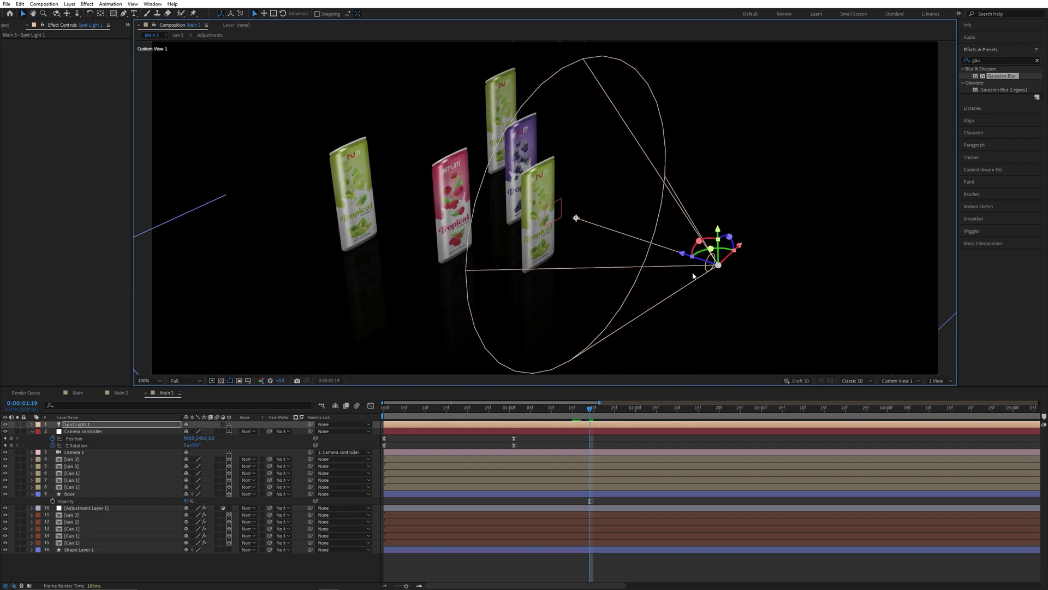
{"action": "left_click", "coordinate": [900, 381]}
{"action": "left_click", "coordinate": [901, 406]}
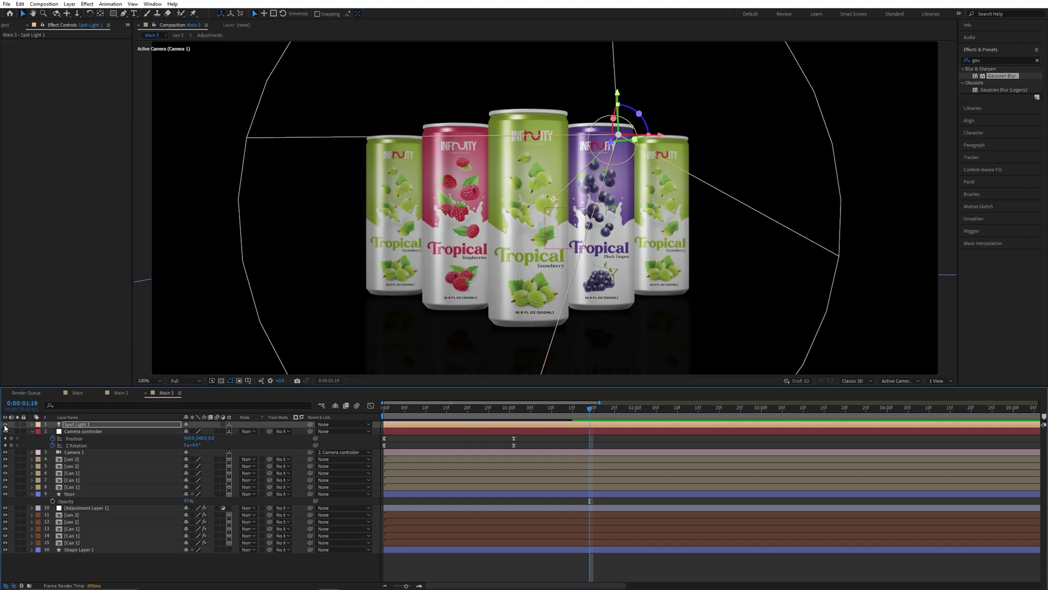
{"action": "key", "text": "p"}
{"action": "left_click_drag", "start_coordinate": [219, 431], "coordinate": [260, 430]}
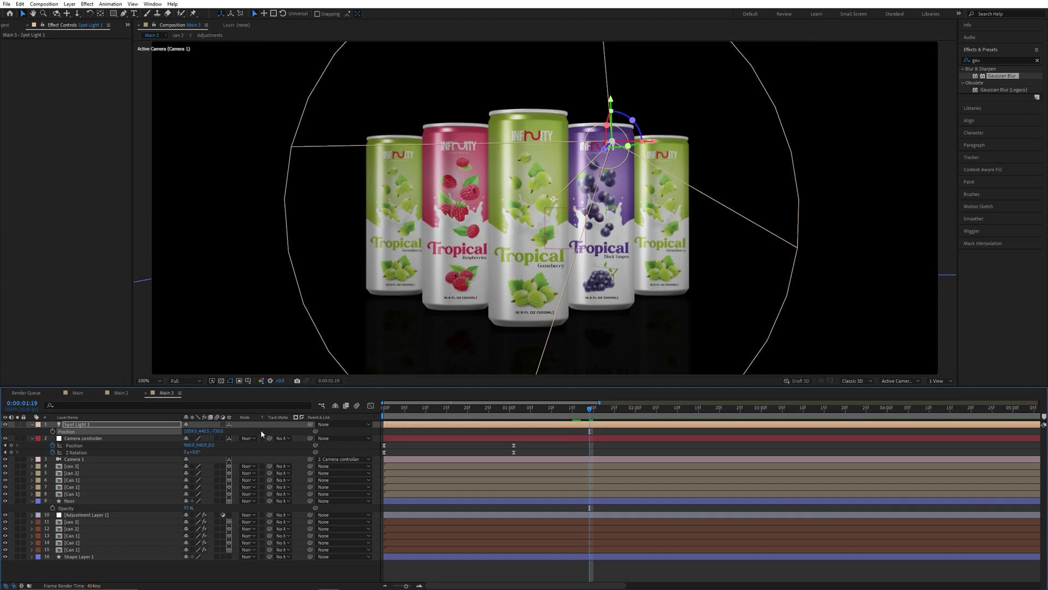
Set the spot light's Cone Feather to 90%
{"action": "left_click", "coordinate": [4, 425]}
{"action": "left_click", "coordinate": [4, 425]}
{"action": "double_click", "coordinate": [32, 425]}
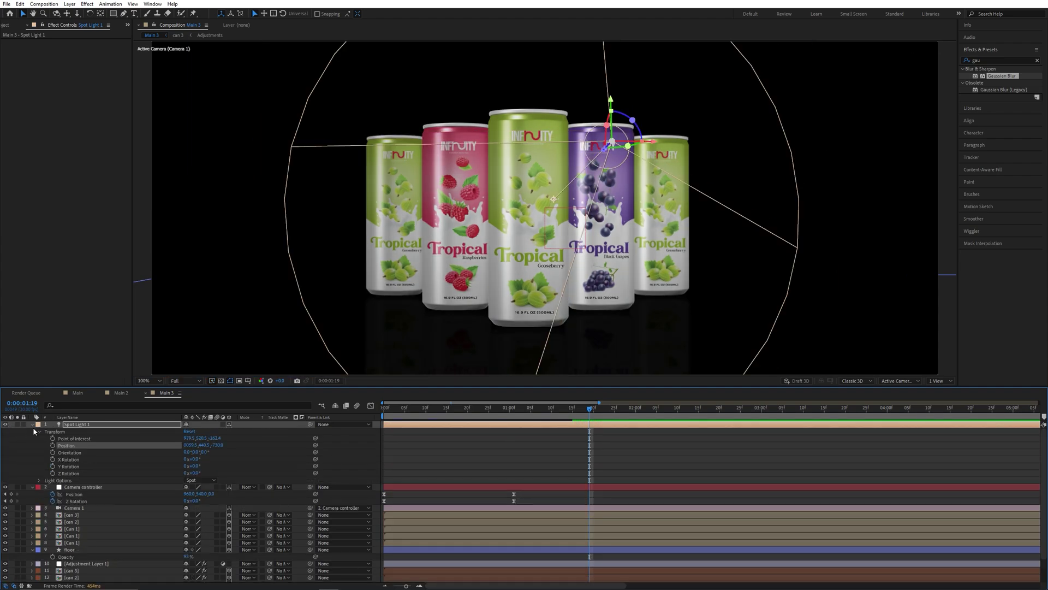
{"action": "left_click", "coordinate": [42, 481]}
{"action": "left_click", "coordinate": [38, 481]}
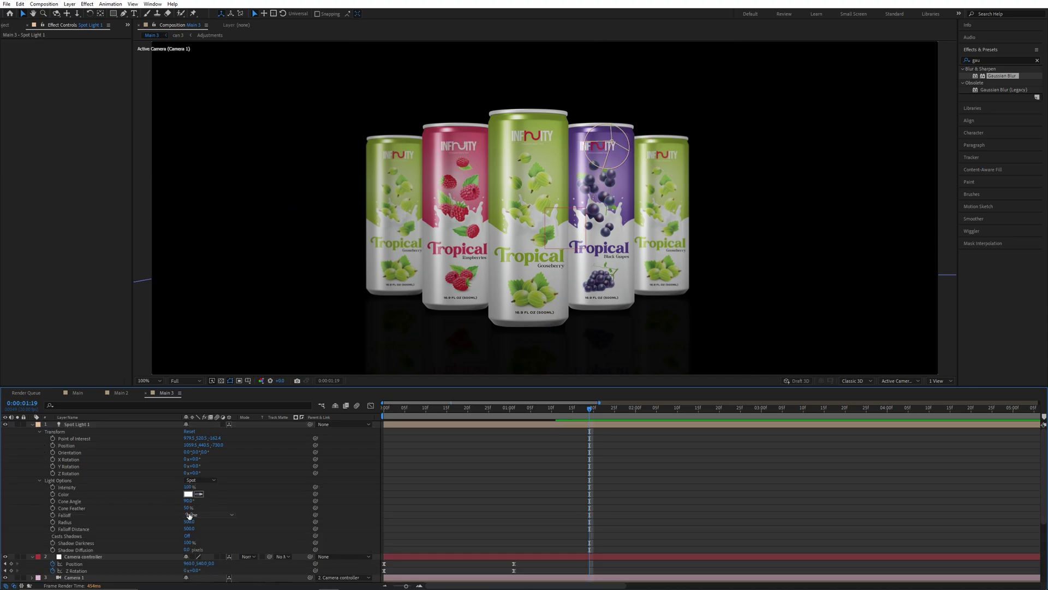
{"action": "mouse_move", "coordinate": [188, 510]}
{"action": "left_mouse_down"}
{"action": "mouse_move", "coordinate": [203, 514]}
{"action": "mouse_move", "coordinate": [193, 508]}
{"action": "left_mouse_up"}
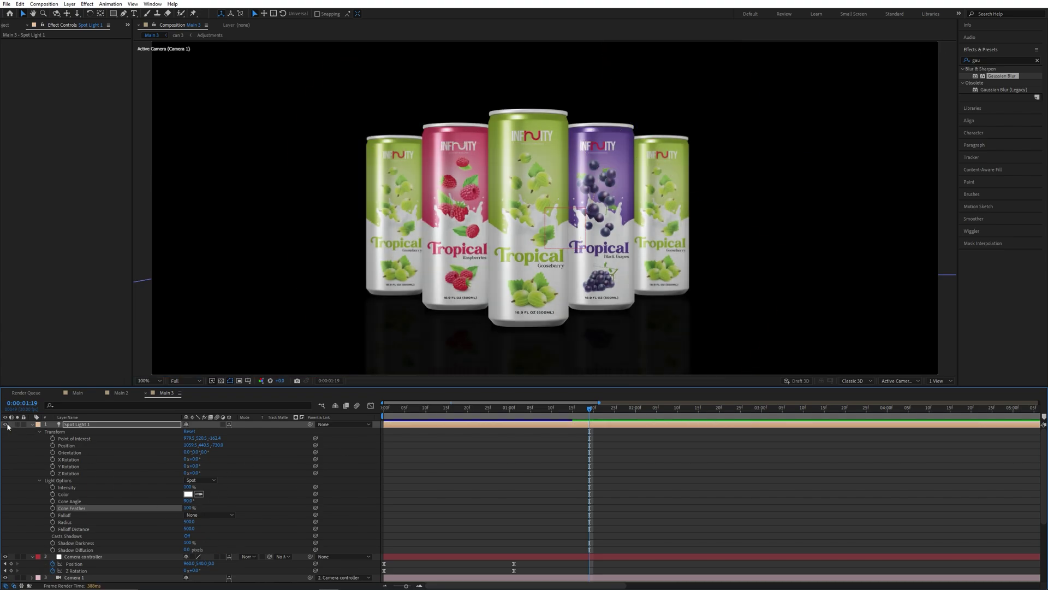
{"action": "left_click", "coordinate": [32, 424]}
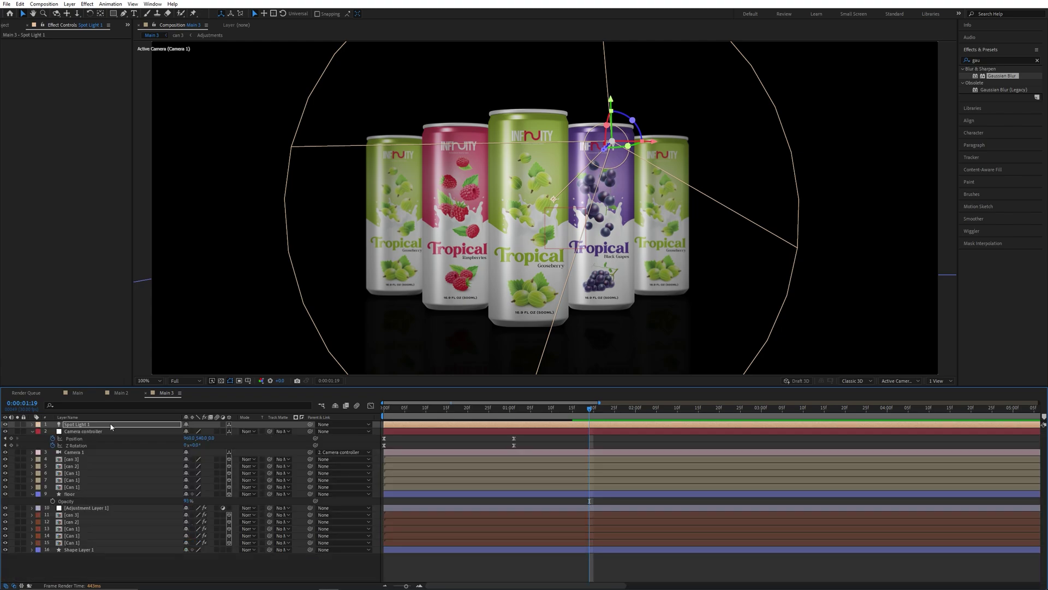
Play Main 3 from the start at Fit magnification, then show the Project panel
{"action": "key", "text": "Home"}
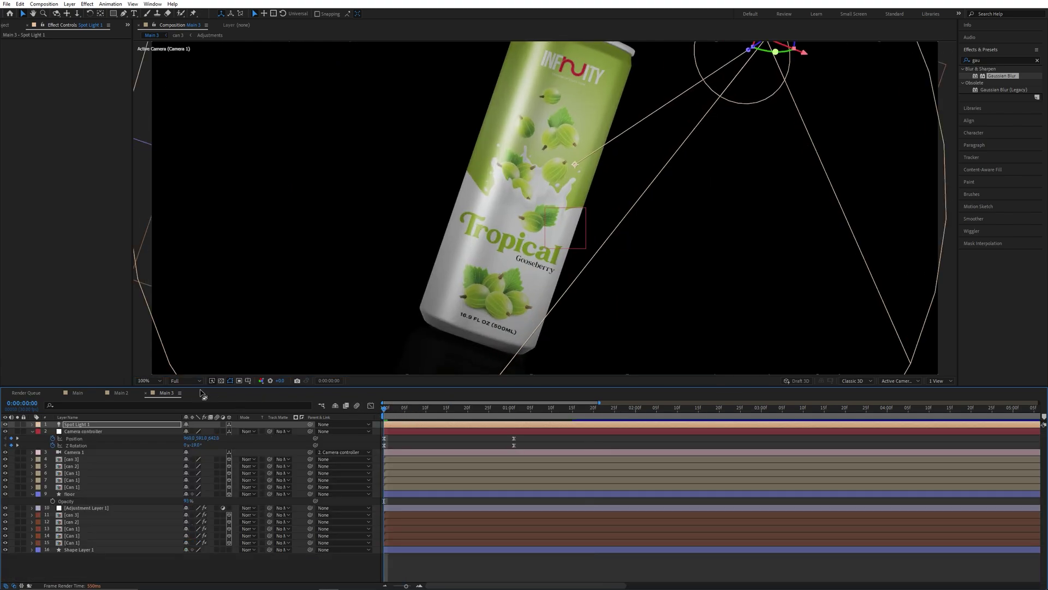
{"action": "left_click", "coordinate": [144, 380]}
{"action": "left_click", "coordinate": [149, 383]}
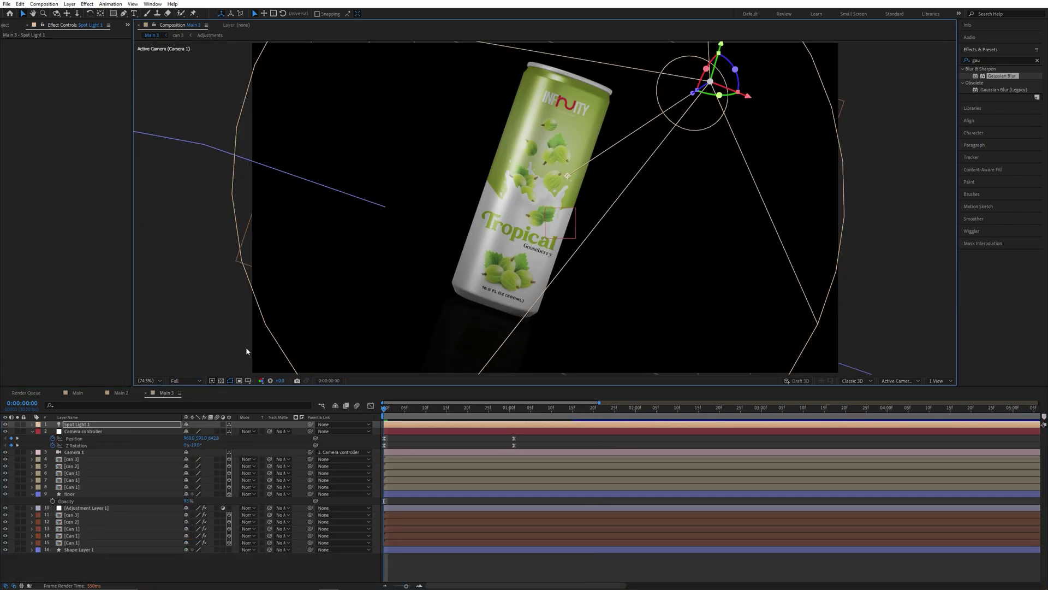
{"action": "left_click", "coordinate": [81, 494]}
{"action": "key", "text": "space"}
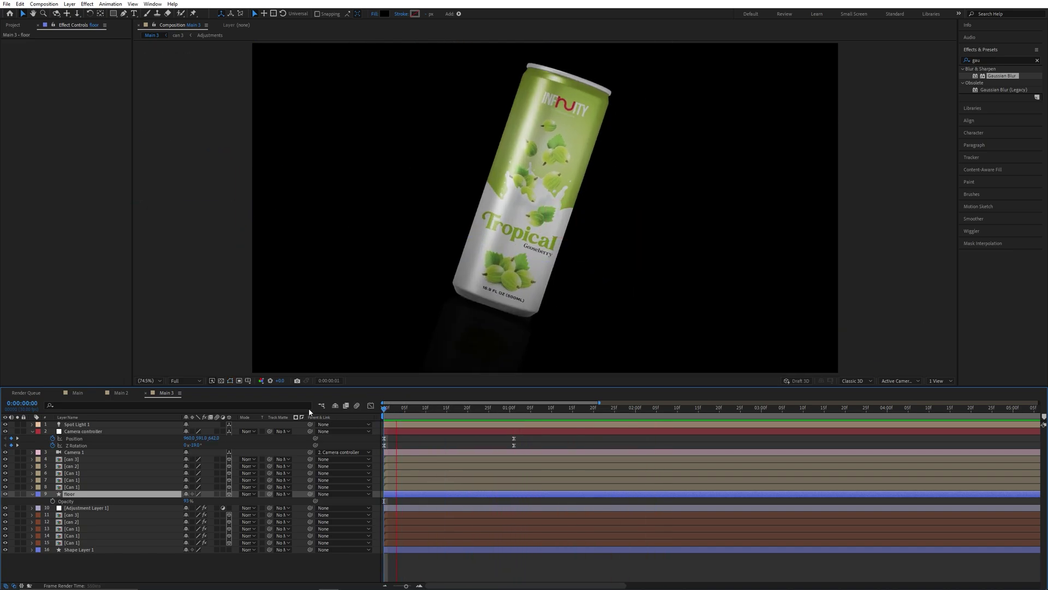
{"action": "key", "text": "space"}
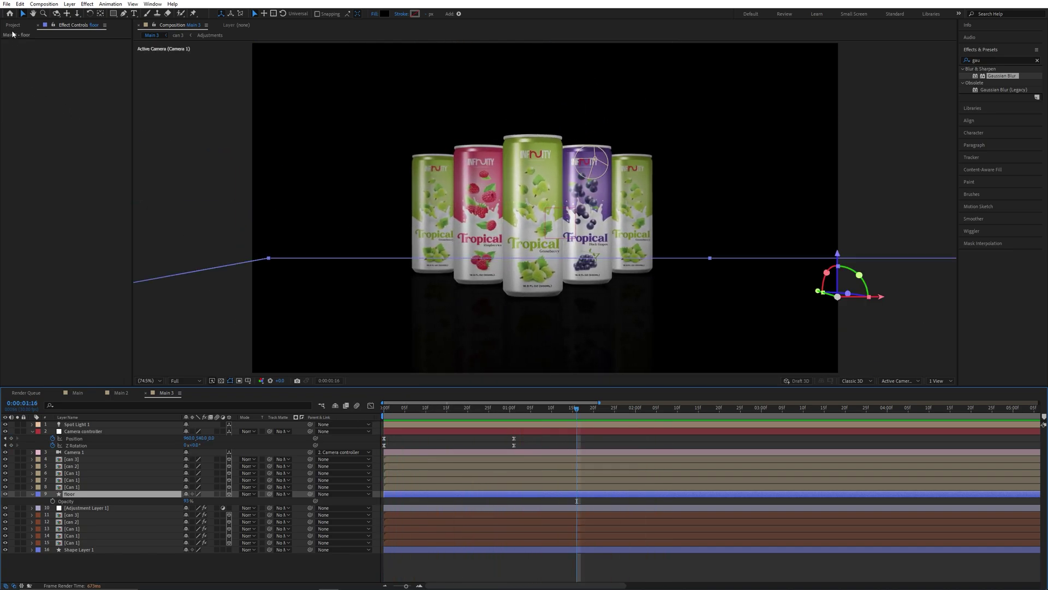
{"action": "left_click", "coordinate": [13, 25]}
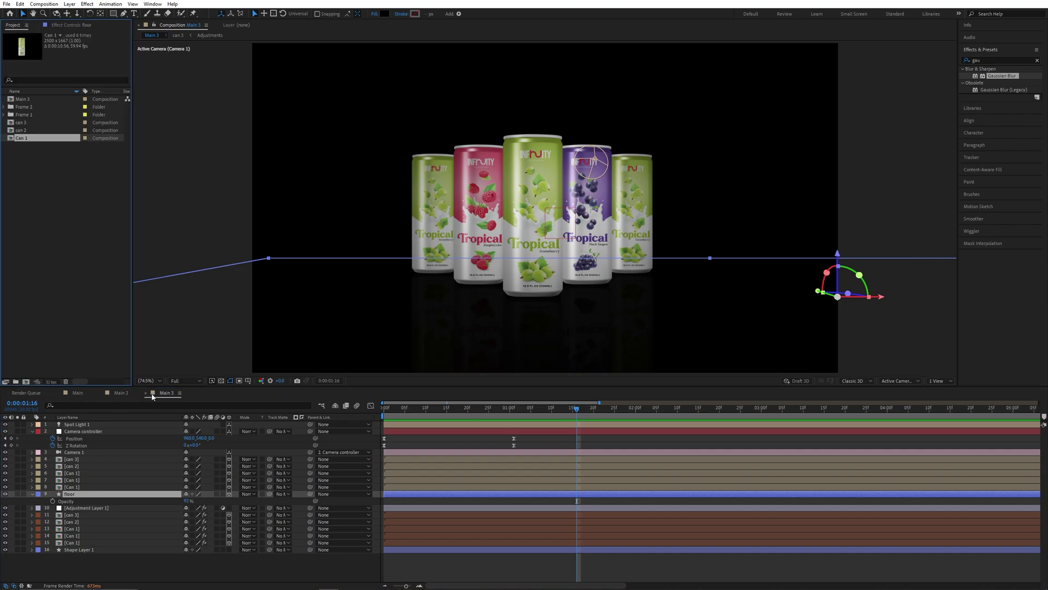
Create a new composition named 'Final Render' with duration 0:00:25:26
{"action": "left_click", "coordinate": [26, 381]}
{"action": "type", "text": "Final Render"}
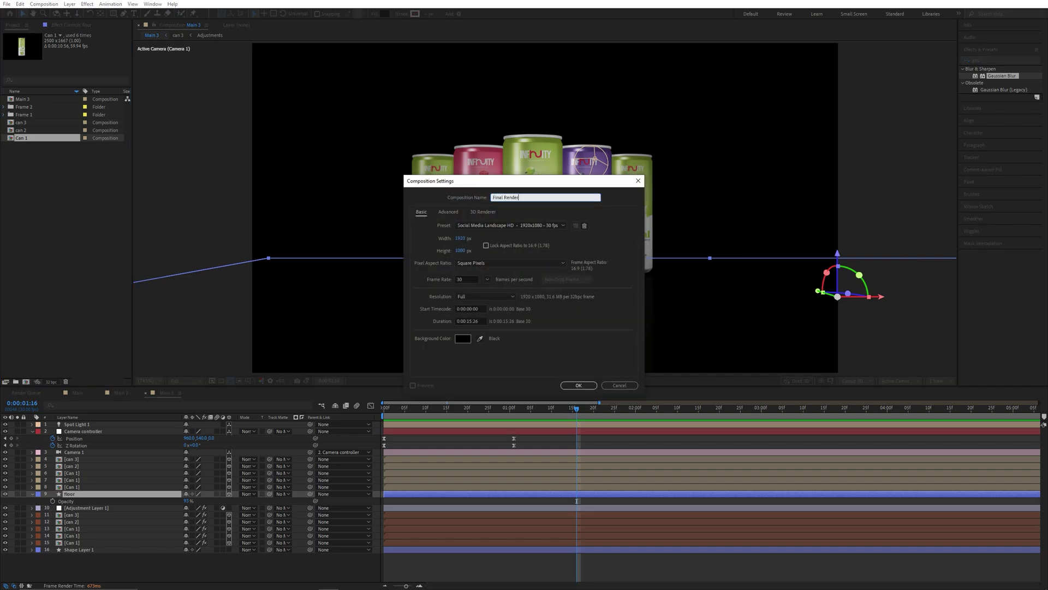
{"action": "left_click", "coordinate": [470, 321]}
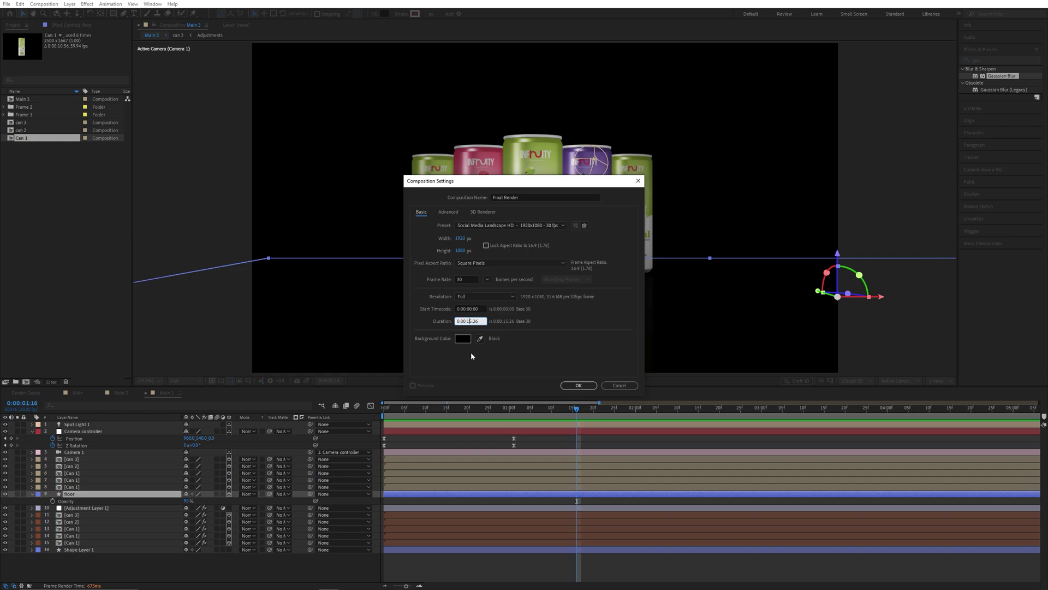
{"action": "key", "text": "BackSpace"}
{"action": "type", "text": "2"}
{"action": "left_click", "coordinate": [587, 386]}
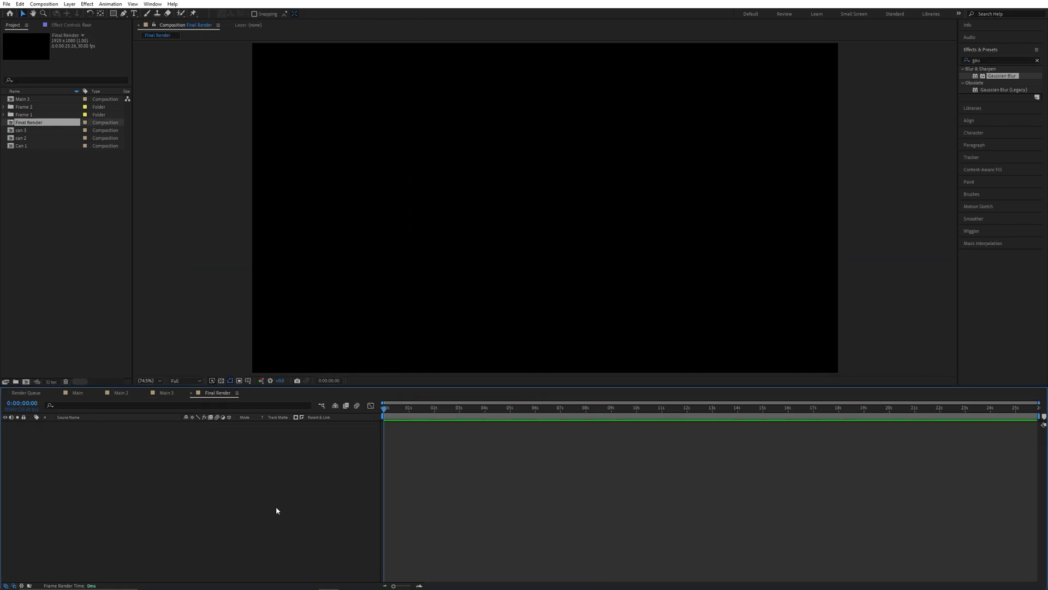
Add the Main comp to Final Render and preview it at Quarter resolution
{"action": "left_click", "coordinate": [27, 80]}
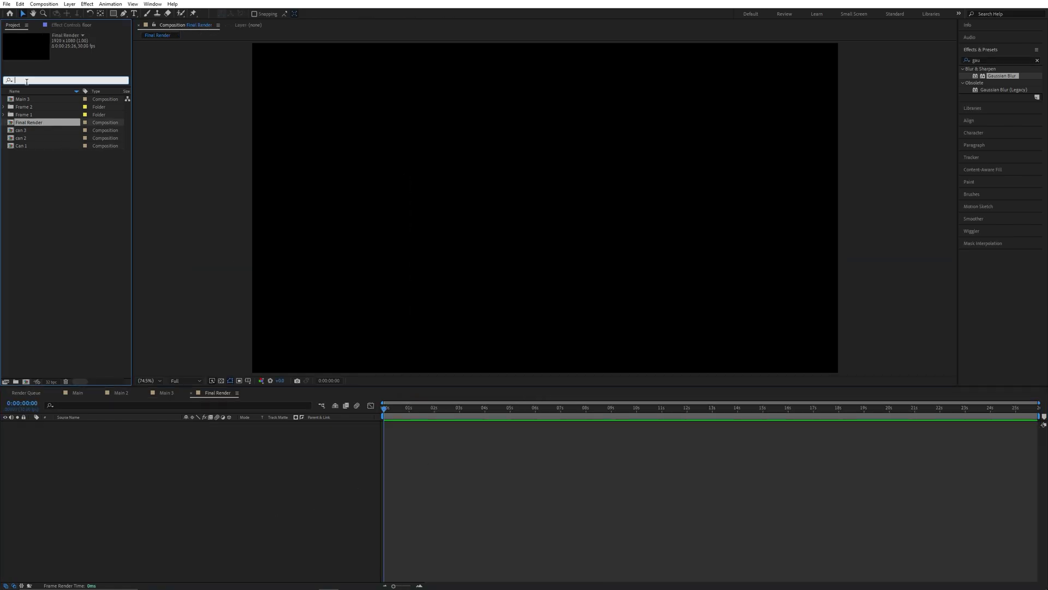
{"action": "type", "text": "main"}
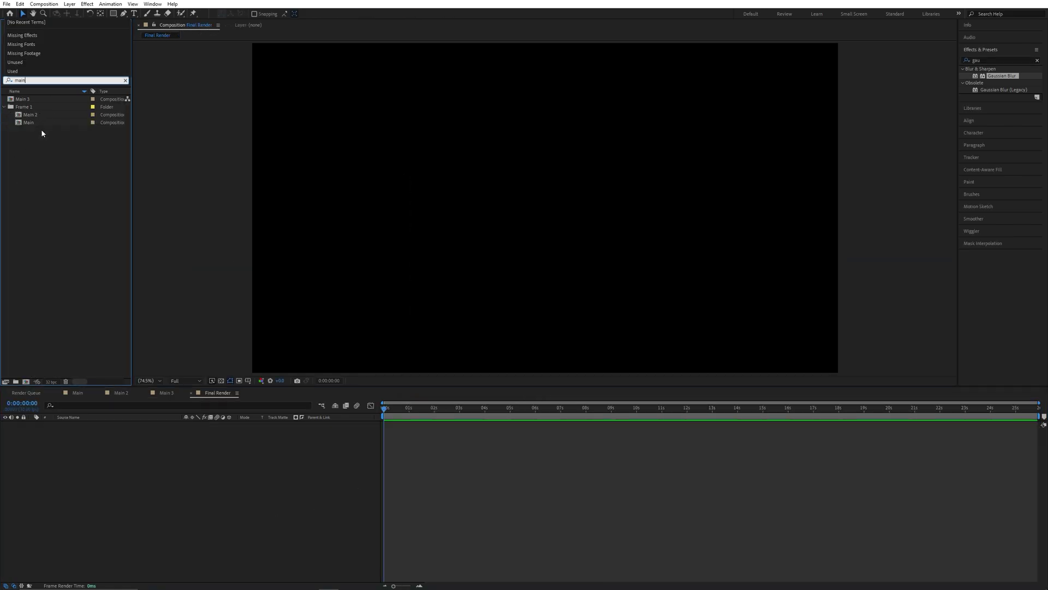
{"action": "left_click", "coordinate": [31, 135]}
{"action": "left_click_drag", "start_coordinate": [39, 124], "coordinate": [66, 463]}
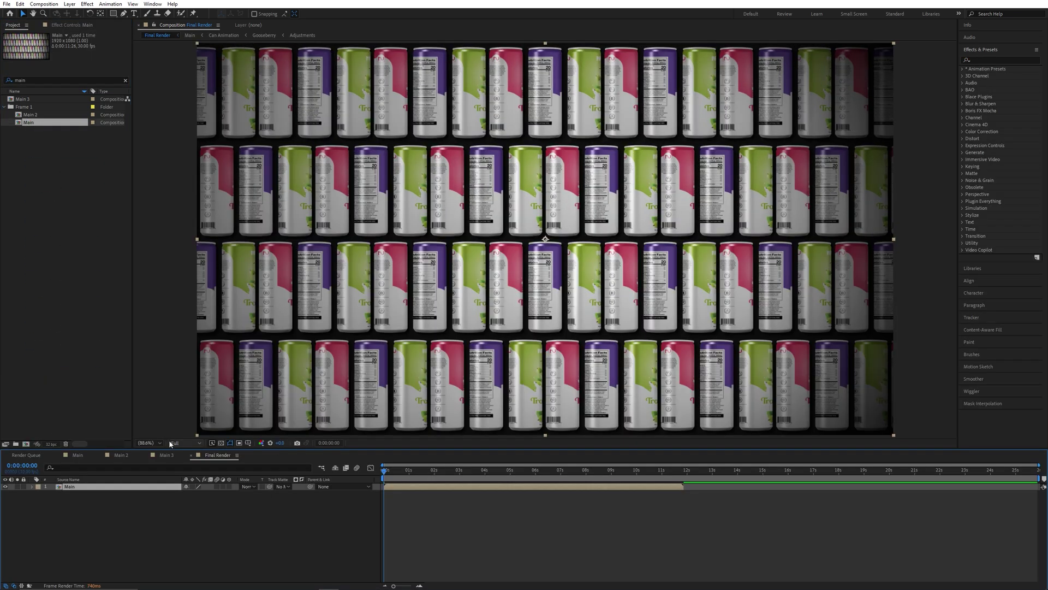
{"action": "left_click", "coordinate": [170, 443]}
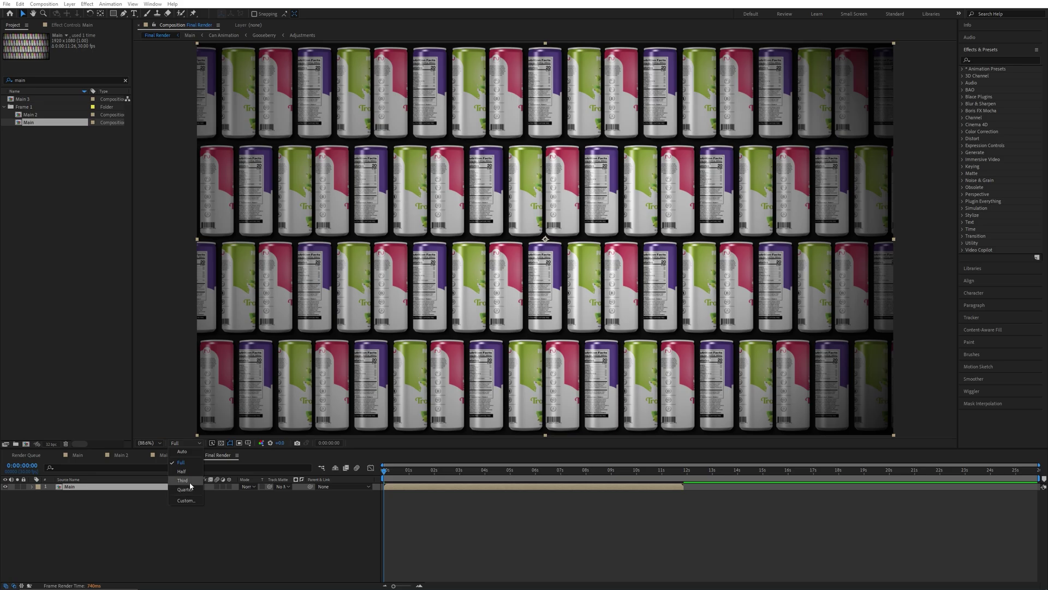
{"action": "left_click", "coordinate": [183, 485]}
{"action": "left_click_drag", "start_coordinate": [392, 472], "coordinate": [381, 473]}
{"action": "key", "text": "space"}
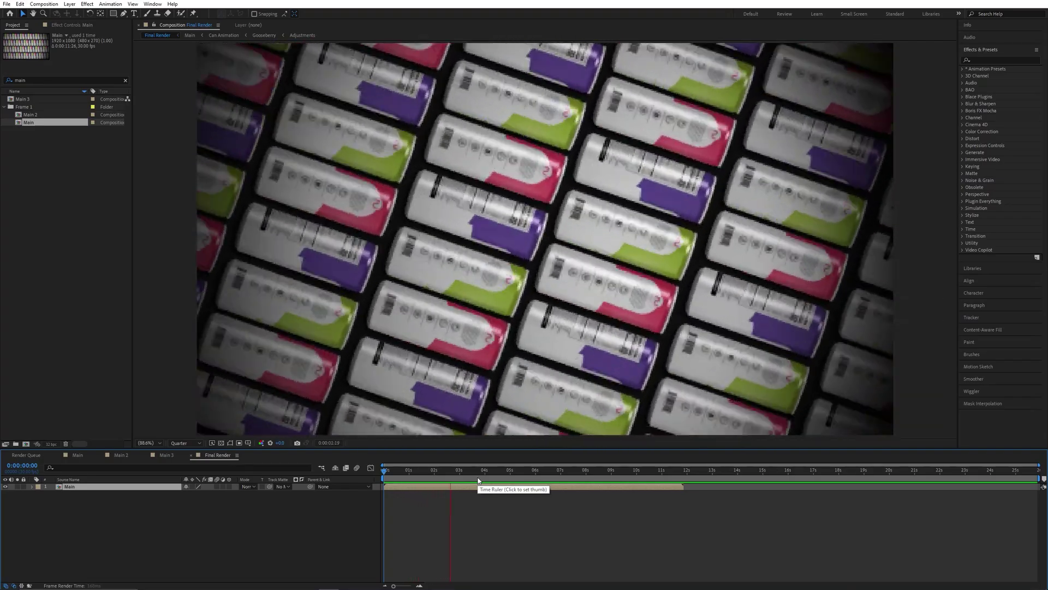
{"action": "key", "text": "space"}
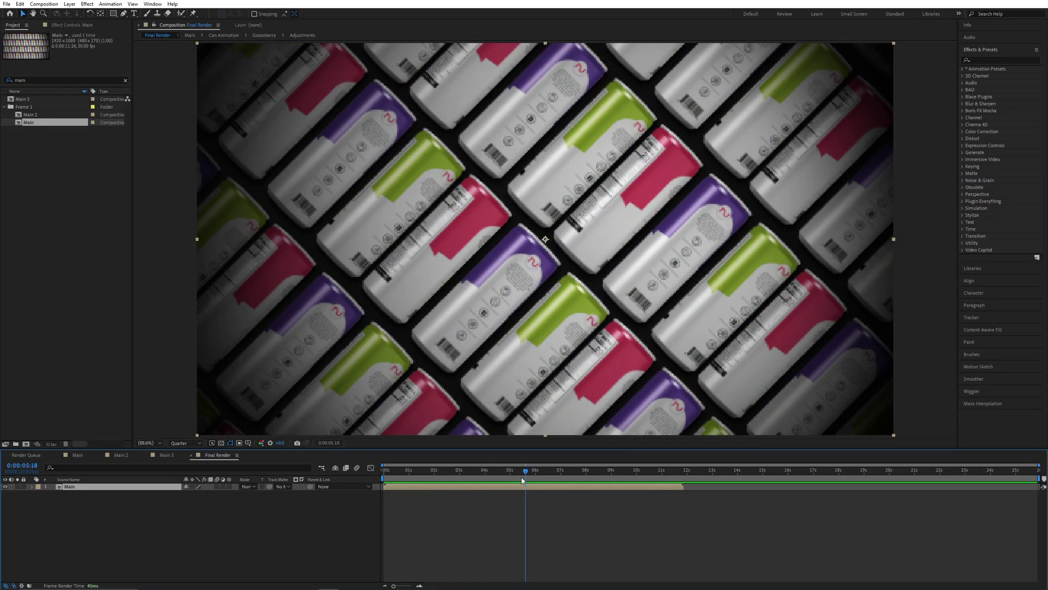
Add Main 2 above Main starting near 0:00:05:22, then open Main 2
{"action": "left_click_drag", "start_coordinate": [44, 112], "coordinate": [102, 491]}
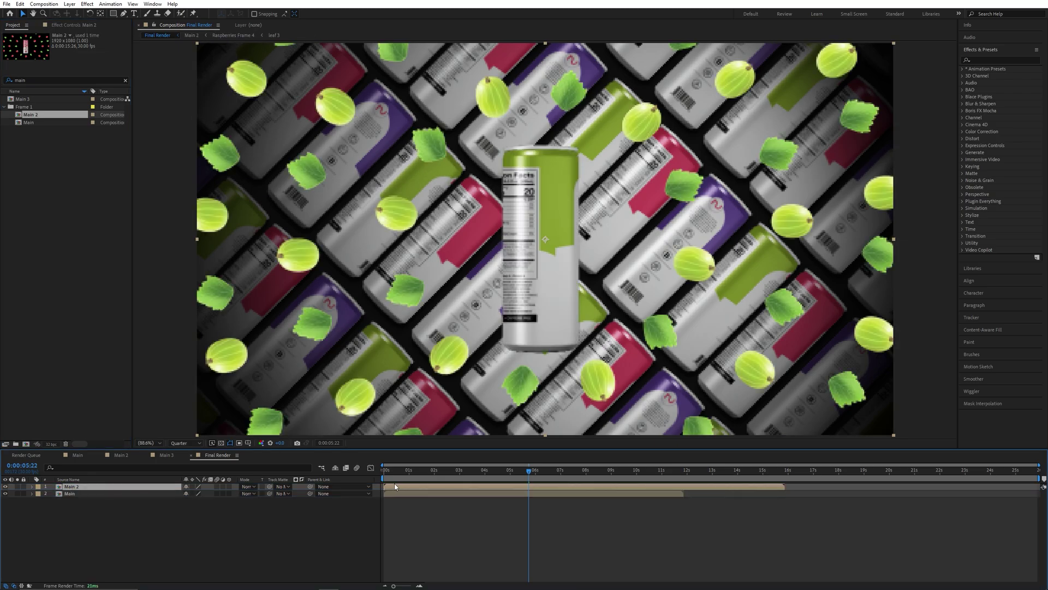
{"action": "left_click_drag", "start_coordinate": [396, 487], "coordinate": [534, 493]}
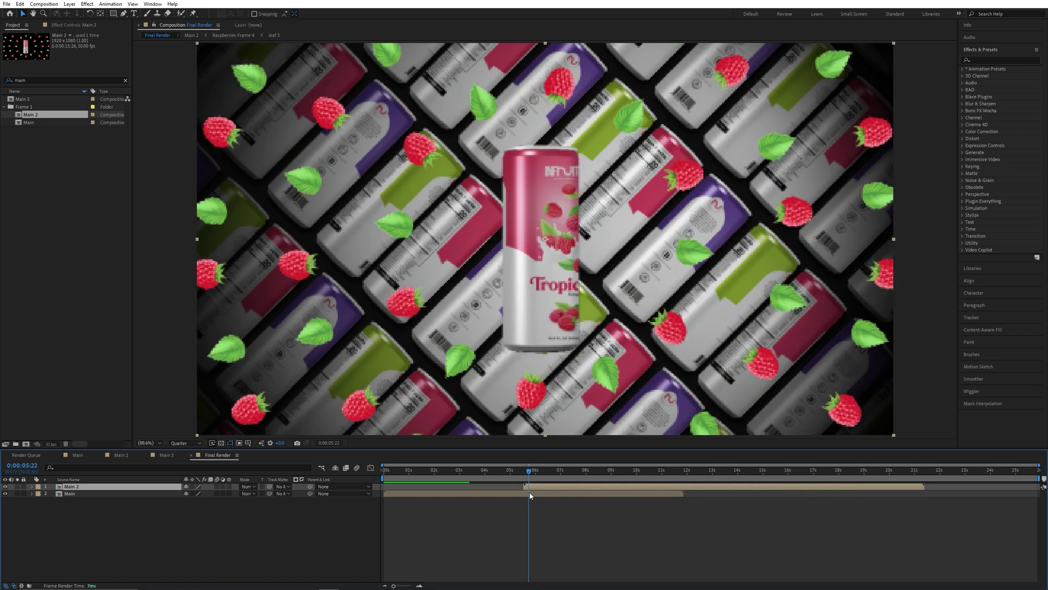
{"action": "left_click_drag", "start_coordinate": [535, 497], "coordinate": [535, 497]}
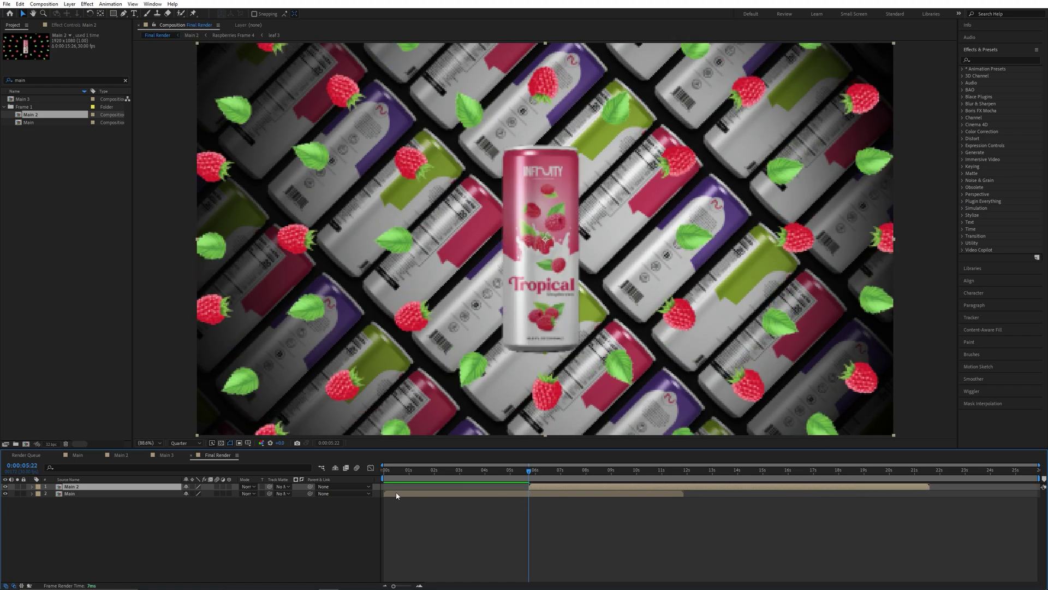
{"action": "left_click", "coordinate": [192, 544]}
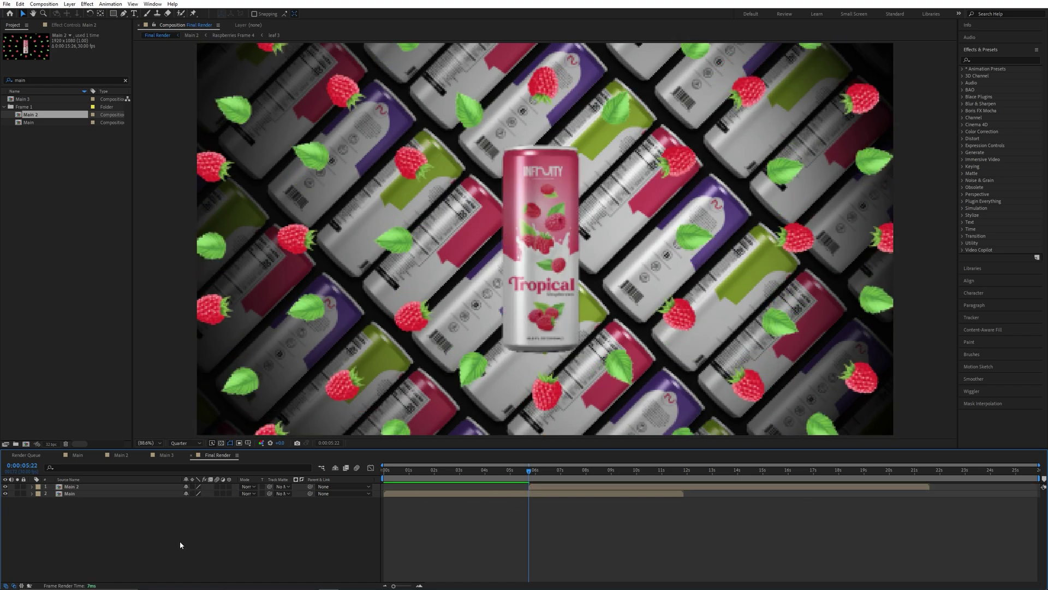
{"action": "left_click", "coordinate": [117, 487]}
{"action": "double_click", "coordinate": [116, 487]}
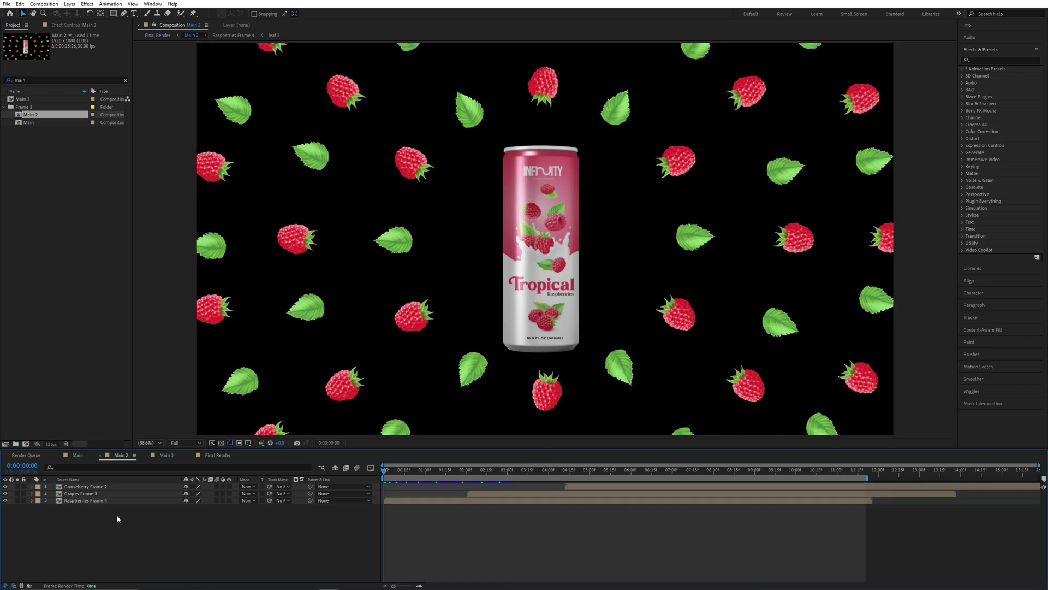
Add a black full-frame rectangle below the fruit layers and name it 'background'
{"action": "double_click", "coordinate": [114, 13]}
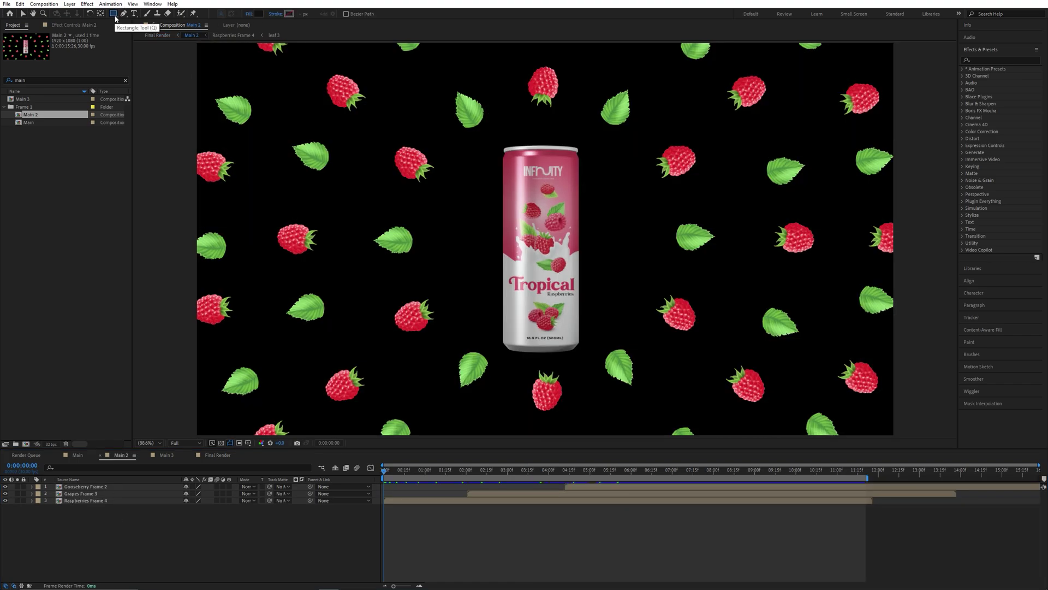
{"action": "left_click_drag", "start_coordinate": [107, 486], "coordinate": [112, 566]}
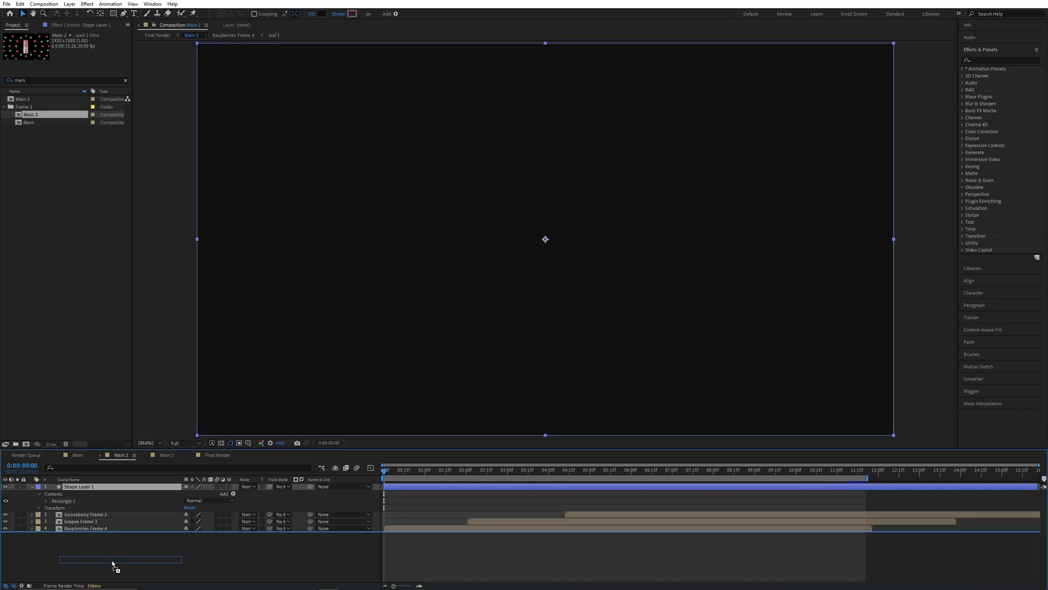
{"action": "left_click", "coordinate": [321, 14]}
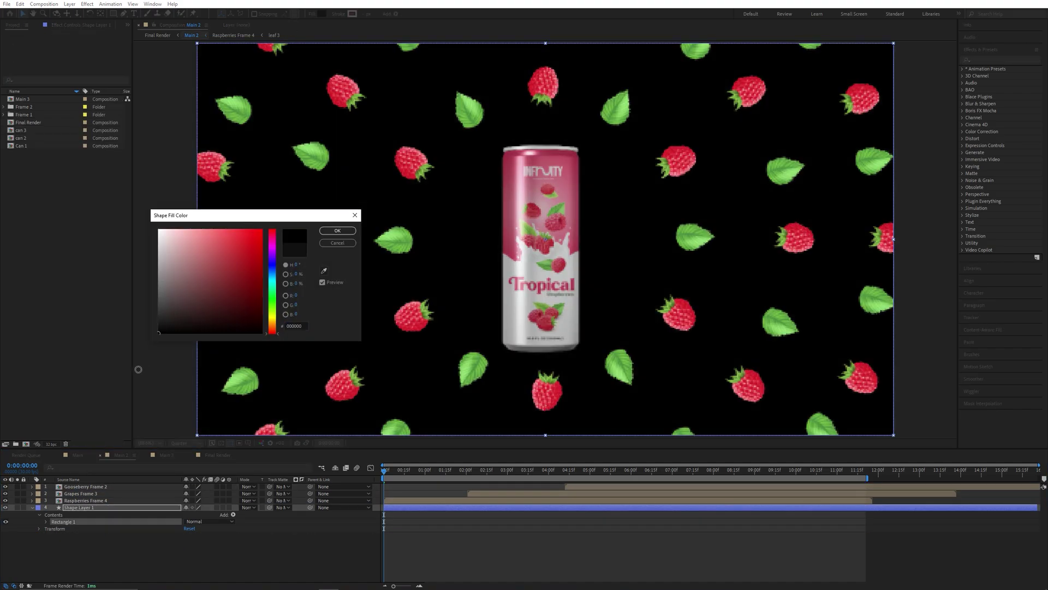
{"action": "left_click", "coordinate": [337, 231]}
{"action": "left_click", "coordinate": [109, 507]}
{"action": "key", "text": "Return"}
{"action": "type", "text": "baxckground"}
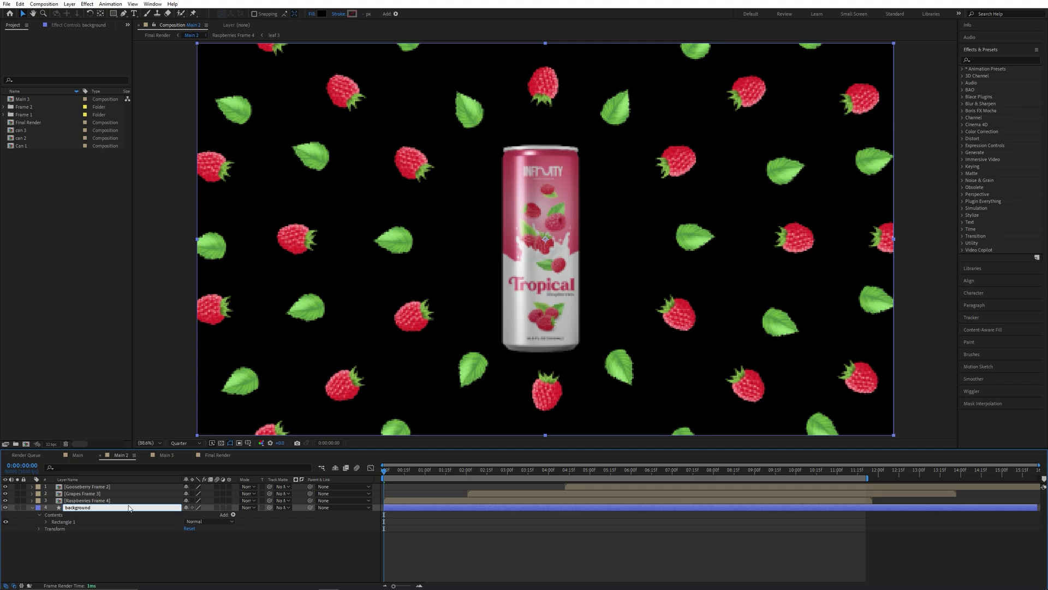
{"action": "key", "text": "Return"}
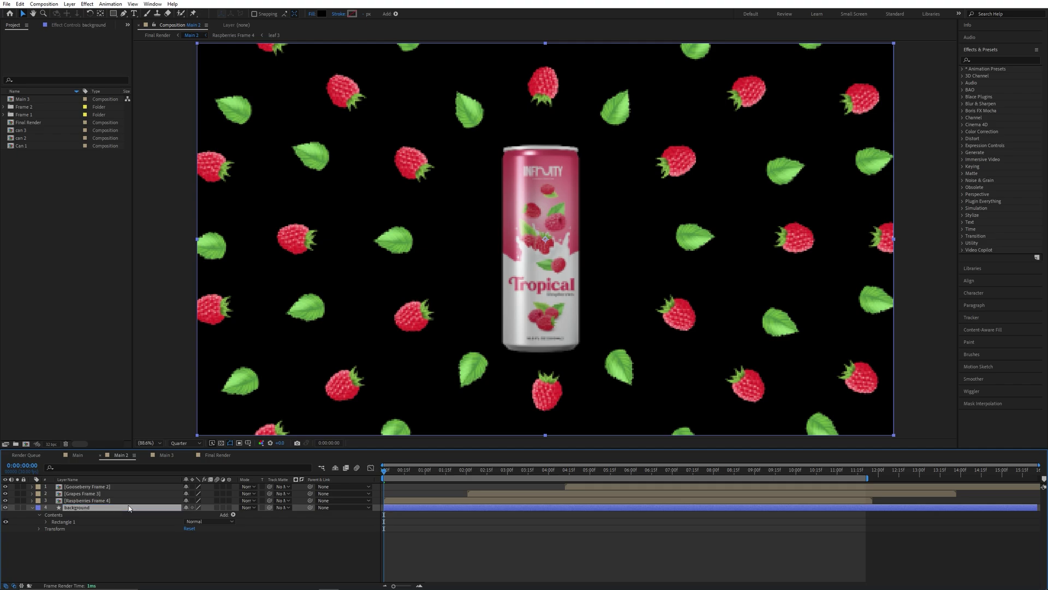
Preview Final Render from about 4 seconds
{"action": "left_click", "coordinate": [217, 456]}
{"action": "left_click", "coordinate": [500, 471]}
{"action": "key", "text": "space"}
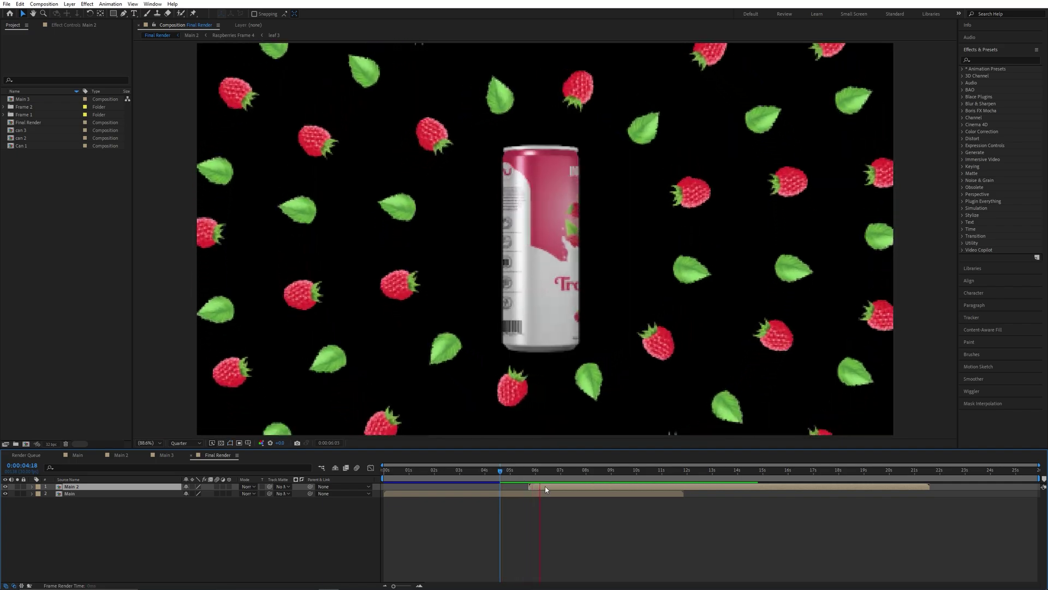
{"action": "key", "text": "space"}
{"action": "left_click", "coordinate": [511, 470]}
{"action": "key", "text": "space"}
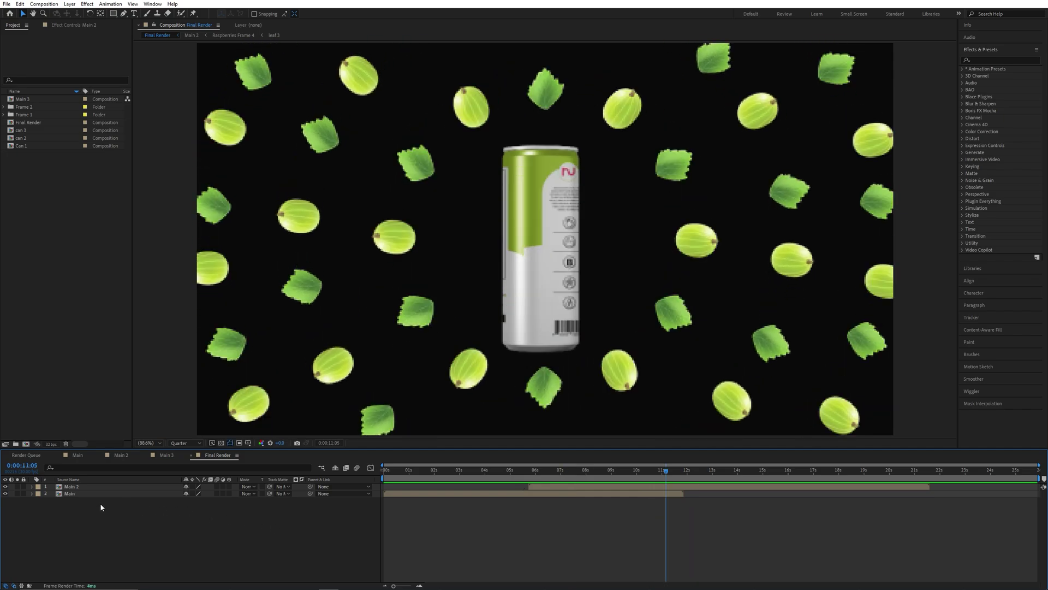
In Main 2, shift Grapes Frame 3, Gooseberry Frame 2 and their opacity keyframes earlier
{"action": "left_click", "coordinate": [123, 454]}
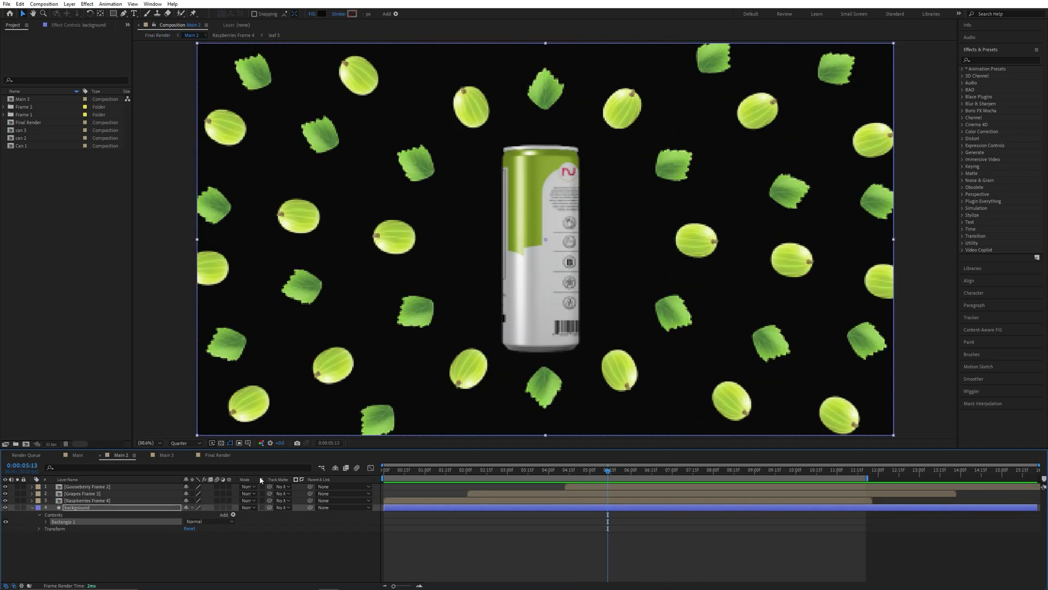
{"action": "left_click", "coordinate": [434, 499]}
{"action": "left_click", "coordinate": [110, 487], "text": "shift"}
{"action": "key", "text": "u"}
{"action": "left_click", "coordinate": [528, 497]}
{"action": "left_click_drag", "start_coordinate": [477, 500], "coordinate": [458, 500]}
{"action": "left_click_drag", "start_coordinate": [574, 487], "coordinate": [524, 495]}
{"action": "mouse_move", "coordinate": [454, 521]}
{"action": "left_mouse_down"}
{"action": "mouse_move", "coordinate": [490, 526]}
{"action": "mouse_move", "coordinate": [450, 524]}
{"action": "left_mouse_up"}
{"action": "mouse_move", "coordinate": [527, 506]}
{"action": "left_mouse_down"}
{"action": "mouse_move", "coordinate": [580, 511]}
{"action": "mouse_move", "coordinate": [517, 509]}
{"action": "left_mouse_up"}
Preview Final Render from about 5 seconds, then filter the project for 'main'
{"action": "left_click", "coordinate": [222, 456]}
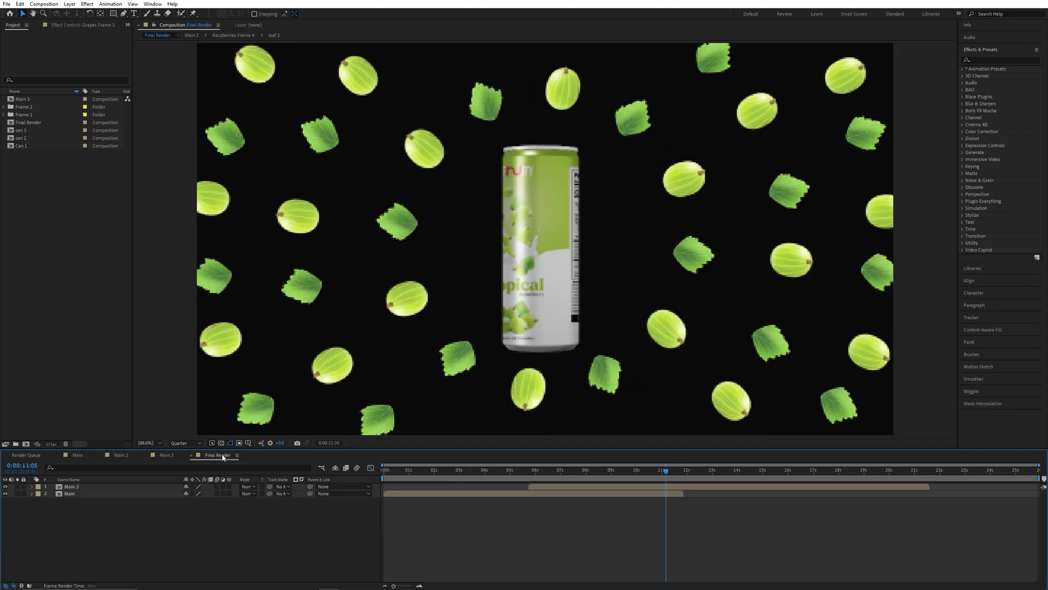
{"action": "left_click", "coordinate": [528, 472]}
{"action": "key", "text": "space"}
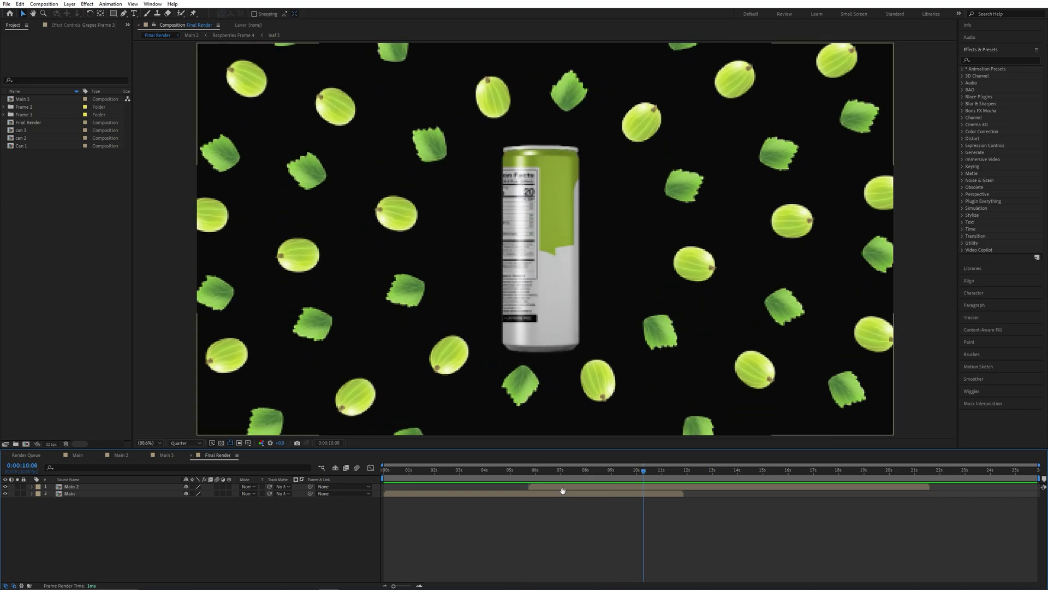
{"action": "key", "text": "space"}
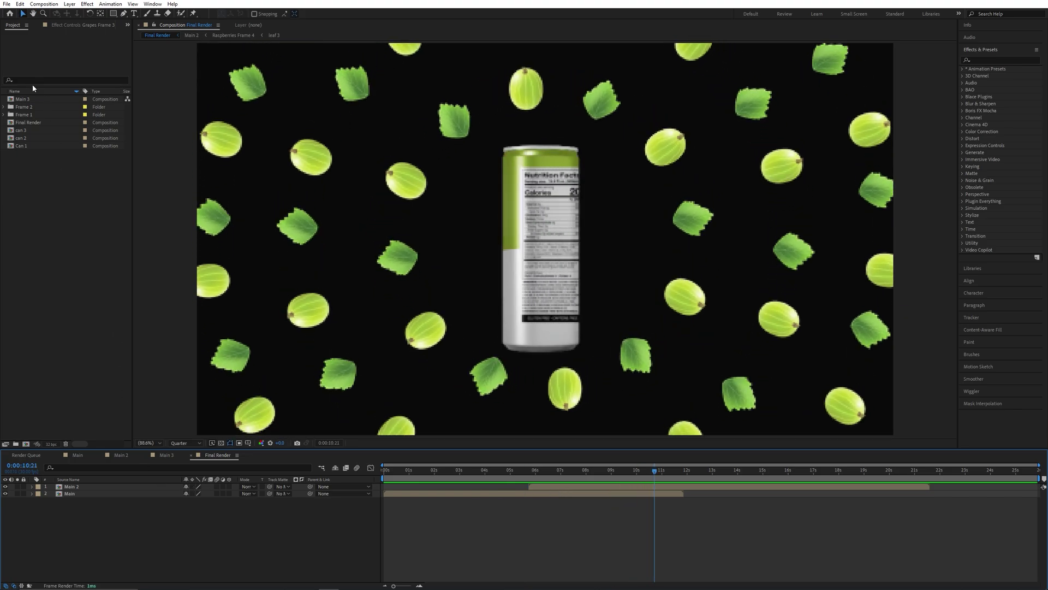
{"action": "type", "text": "main"}
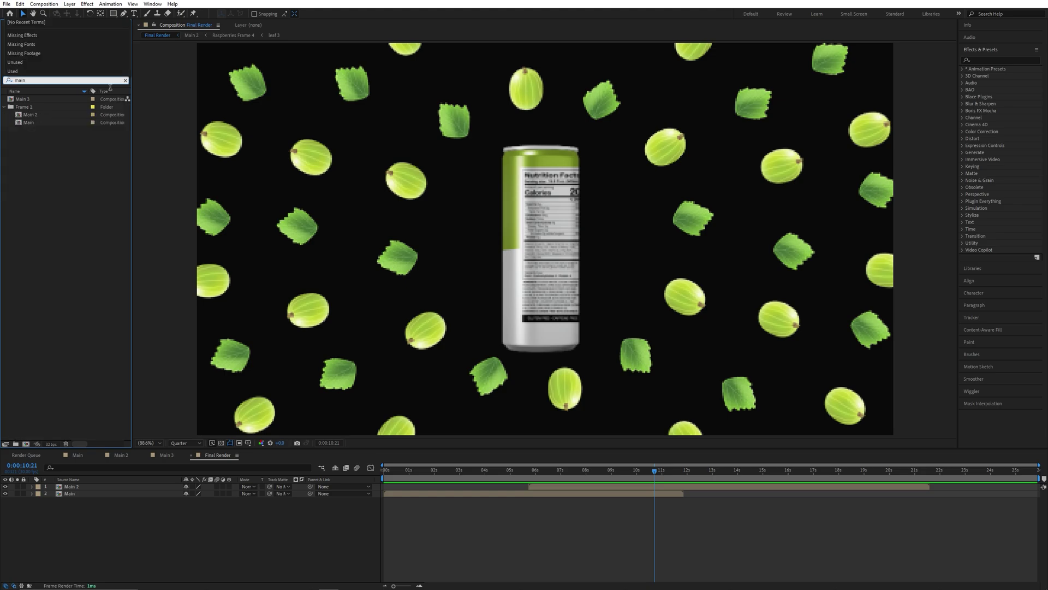
Put Main 3 on top in Final Render starting near 0:00:10:21 and preview it
{"action": "left_click", "coordinate": [74, 189]}
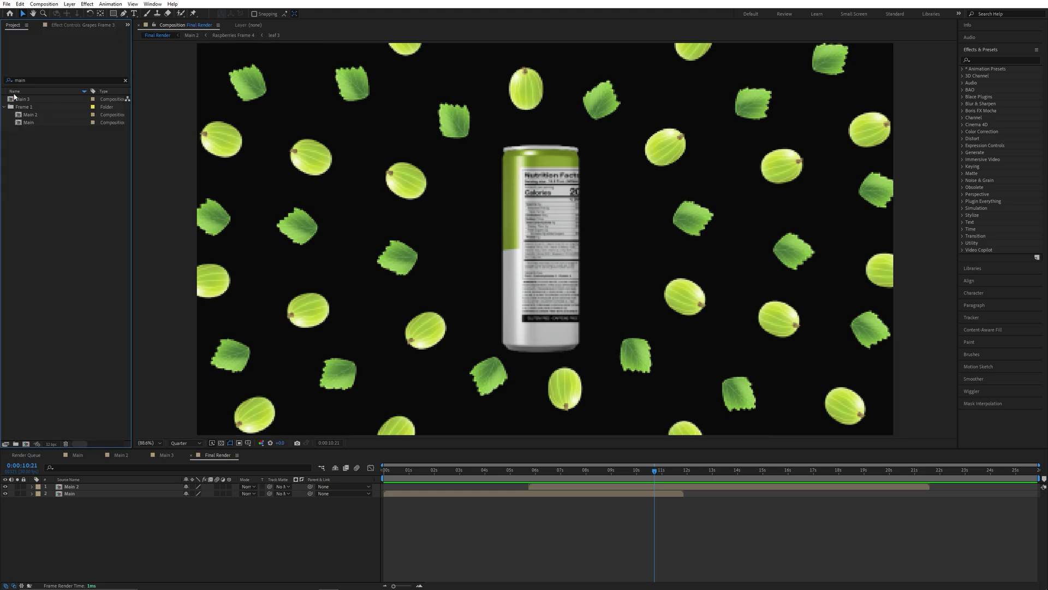
{"action": "left_click_drag", "start_coordinate": [31, 101], "coordinate": [101, 483]}
{"action": "left_click_drag", "start_coordinate": [403, 487], "coordinate": [674, 492]}
{"action": "key", "text": "space"}
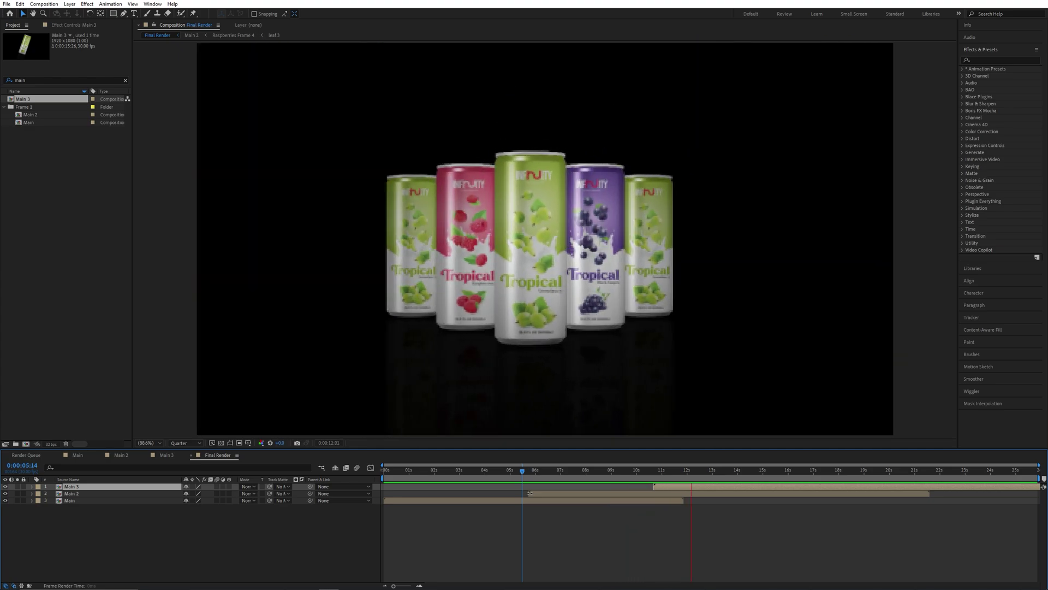
{"action": "key", "text": "space"}
Keyframe Main 3's Scale at 100% and enlarge it to 131% at 0:00:16:27
{"action": "key", "text": "s"}
{"action": "key", "text": "alt+shift+s"}
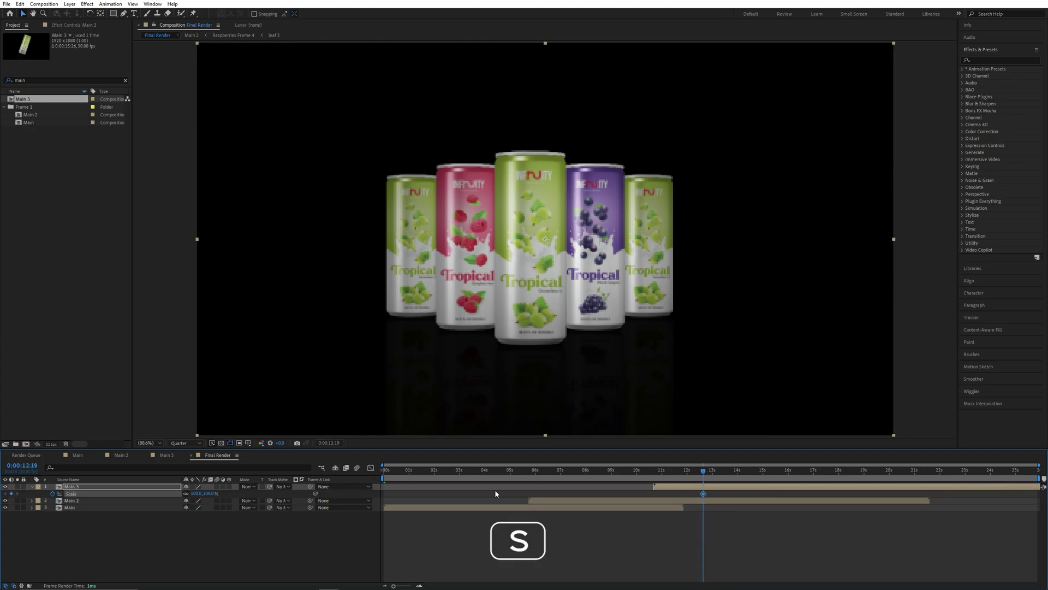
{"action": "left_click_drag", "start_coordinate": [712, 469], "coordinate": [718, 477]}
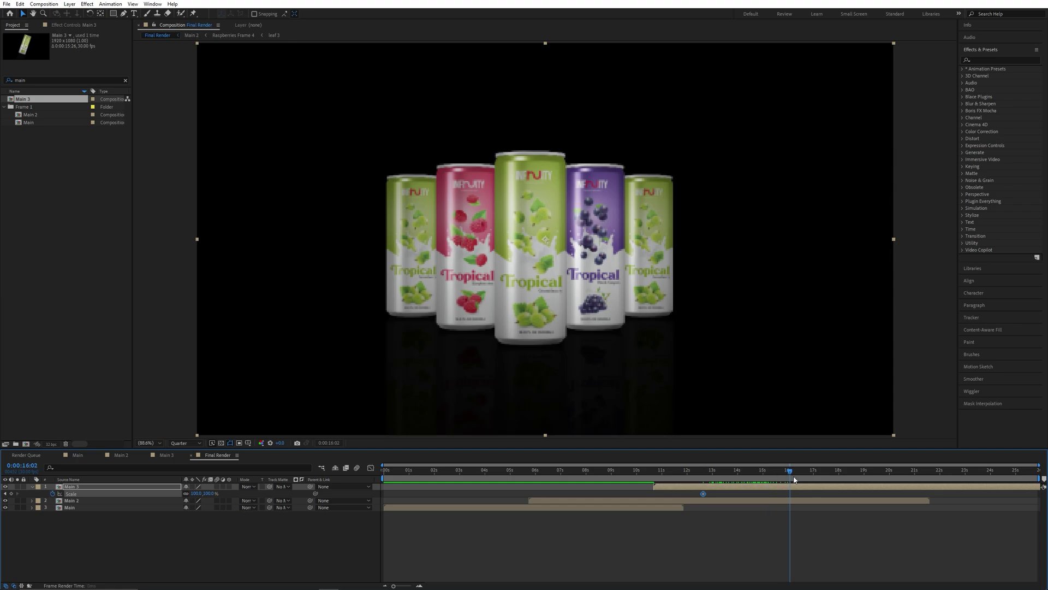
{"action": "left_click_drag", "start_coordinate": [814, 480], "coordinate": [812, 480]}
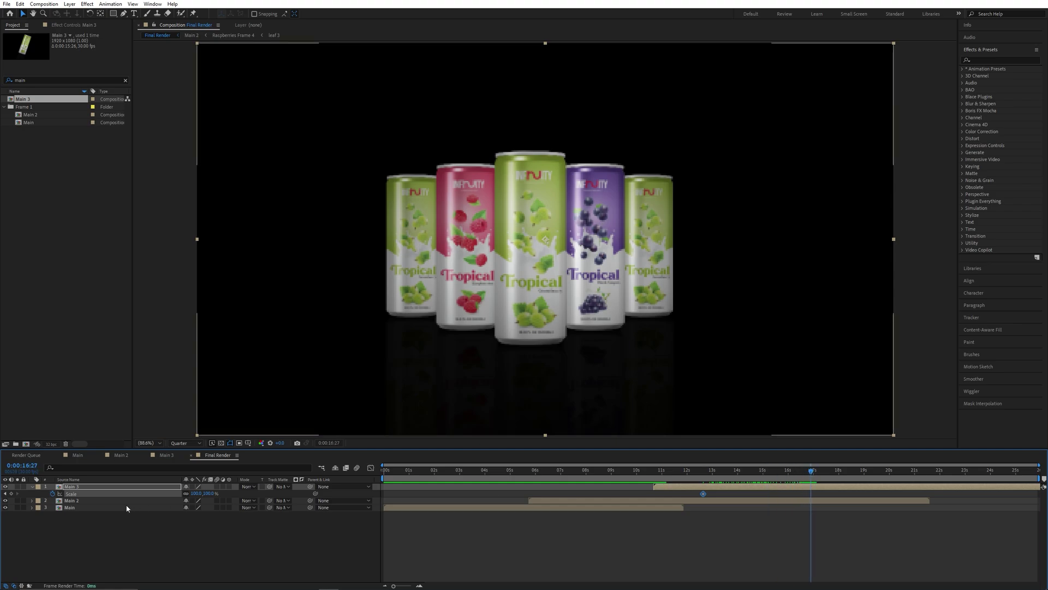
{"action": "left_click_drag", "start_coordinate": [201, 494], "coordinate": [210, 497]}
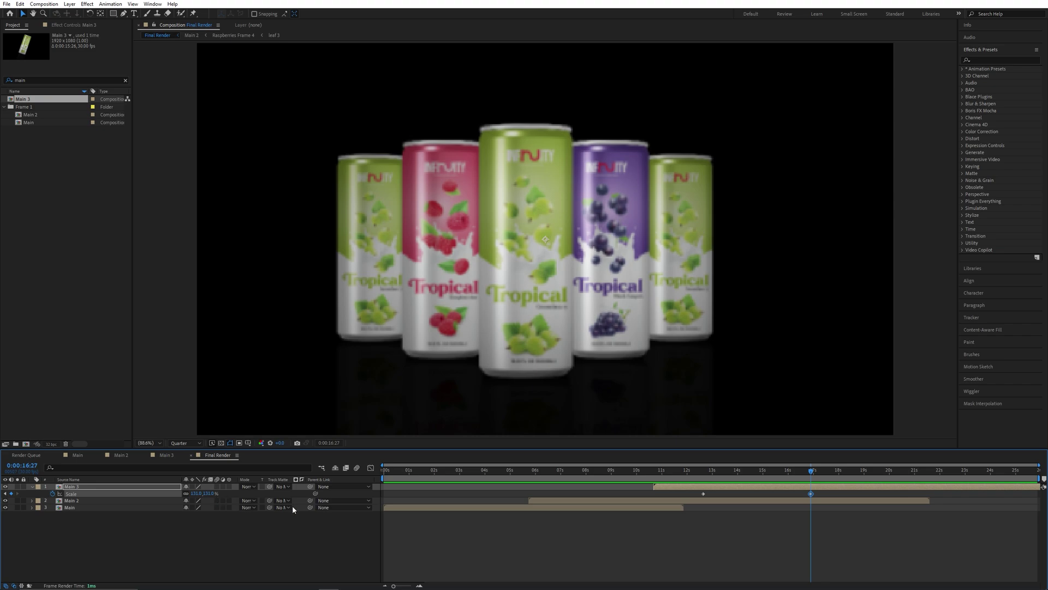
Set preview resolution to Full, end the work area at 16 seconds, and preview it
{"action": "left_click", "coordinate": [191, 444]}
{"action": "left_click", "coordinate": [185, 462]}
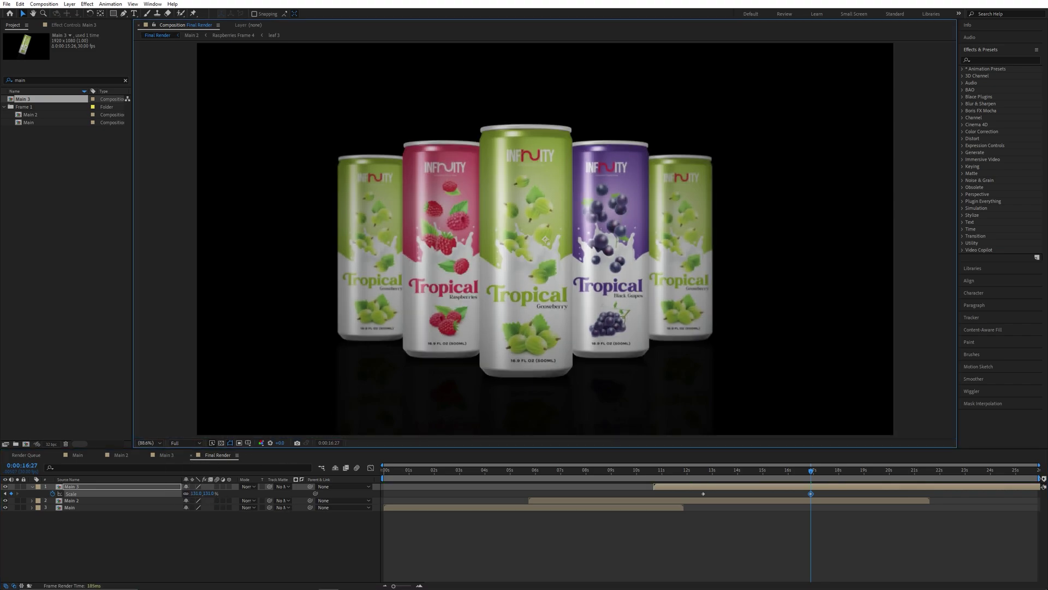
{"action": "left_click_drag", "start_coordinate": [1038, 478], "coordinate": [776, 492]}
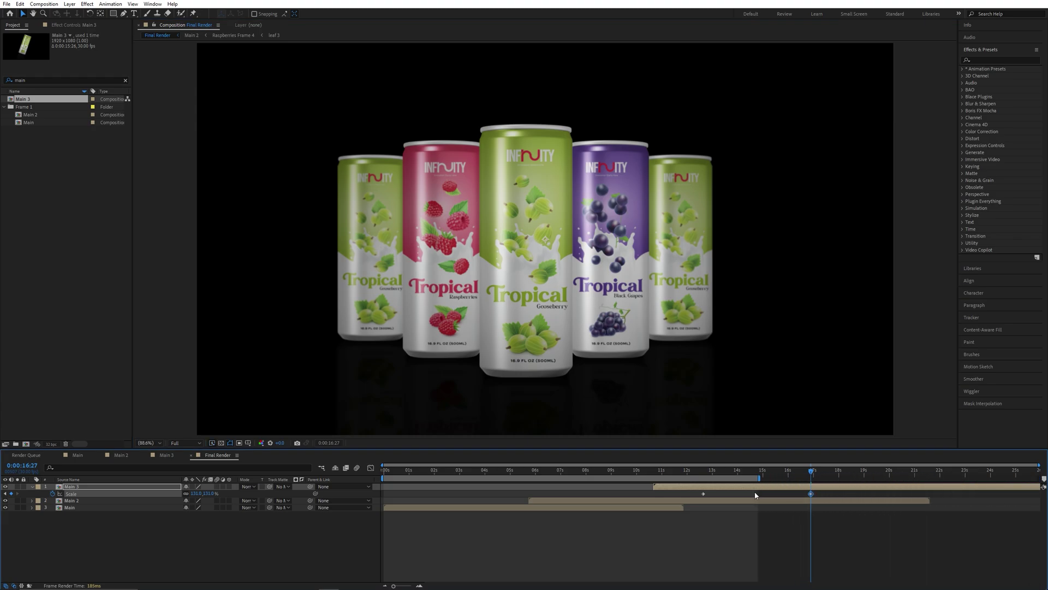
{"action": "left_click", "coordinate": [403, 491]}
{"action": "key", "text": "space"}
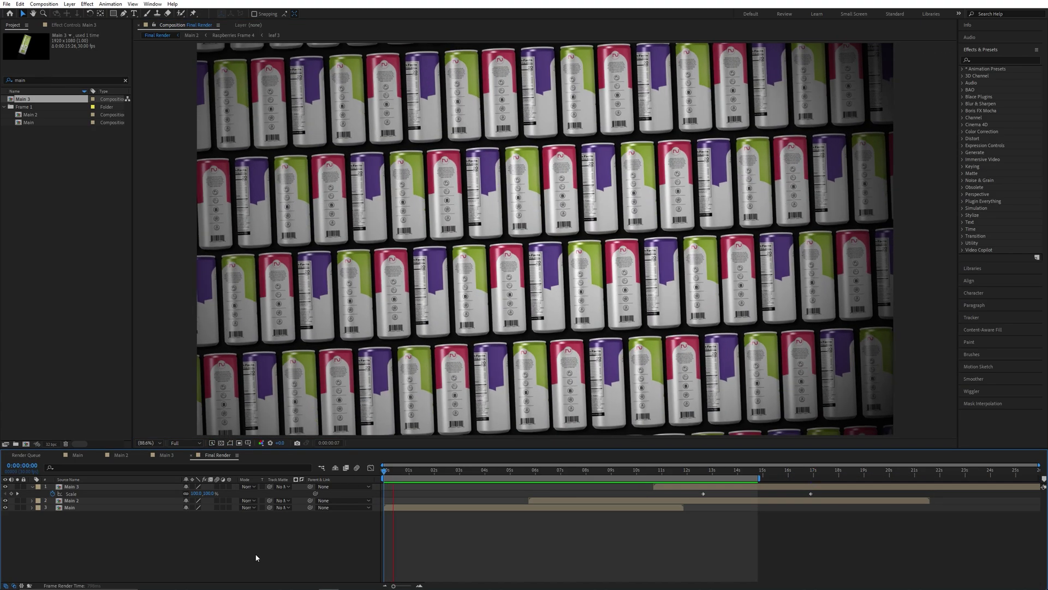